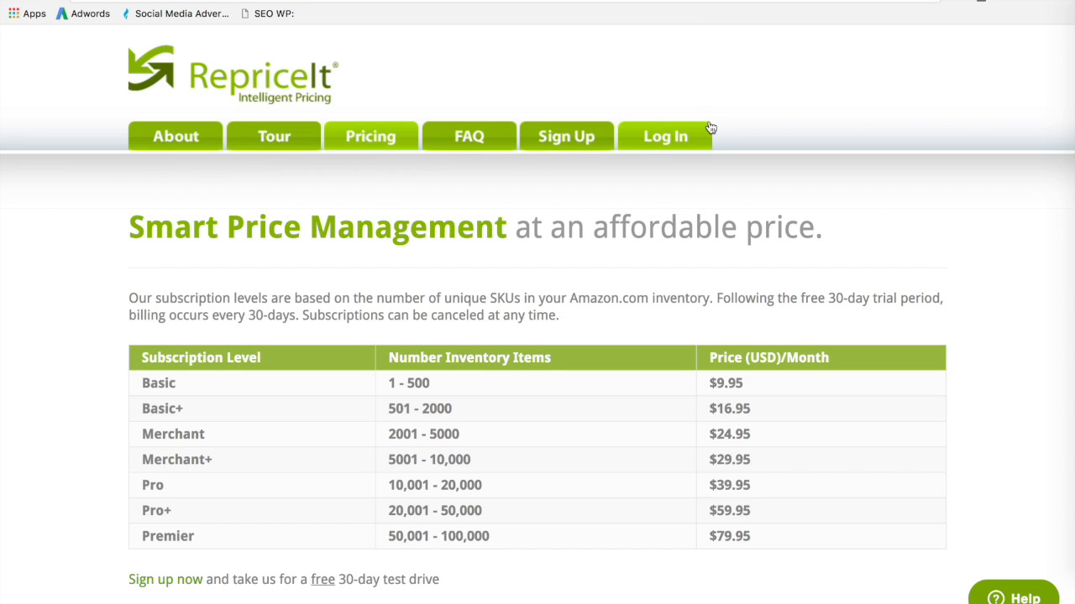
- Log in to the RepriceIt account and go to the list of repricing templates on the dashboard
click(684, 140)
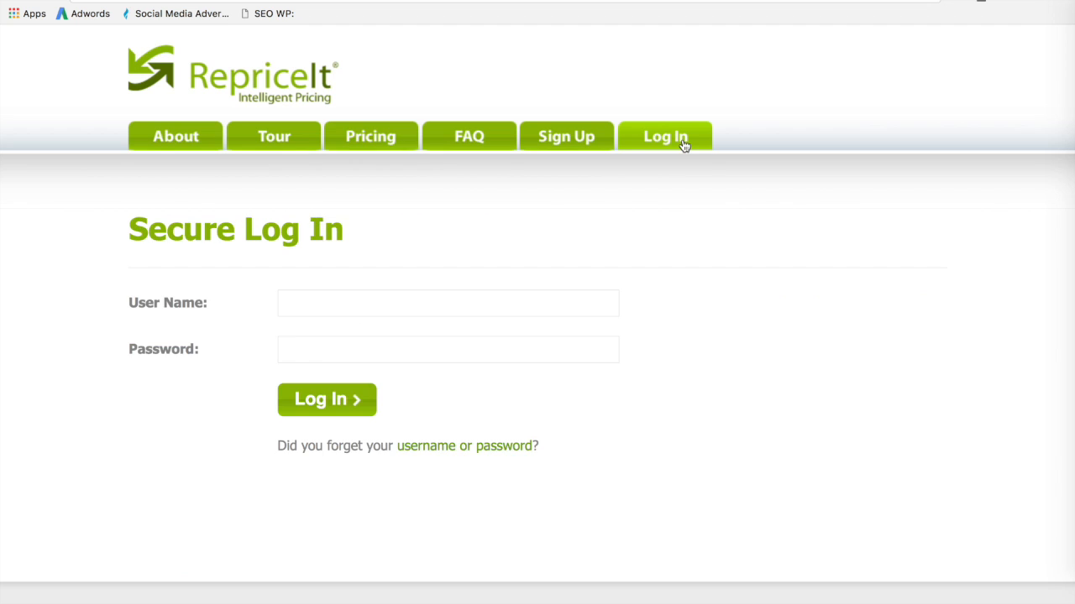
click(359, 400)
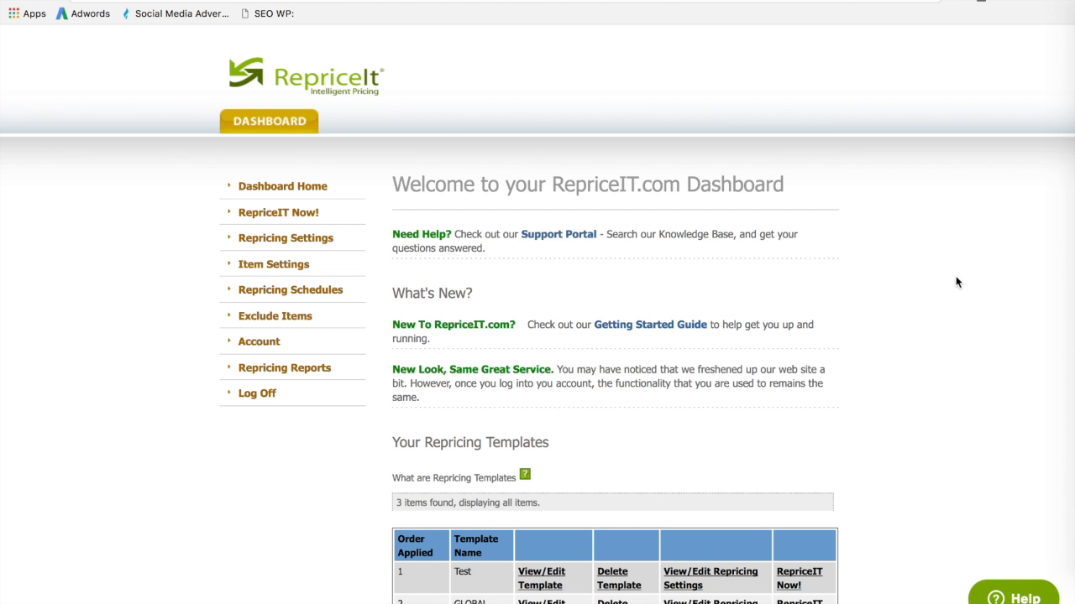
scroll(796, 278, down, 6)
scroll(796, 278, up, 6)
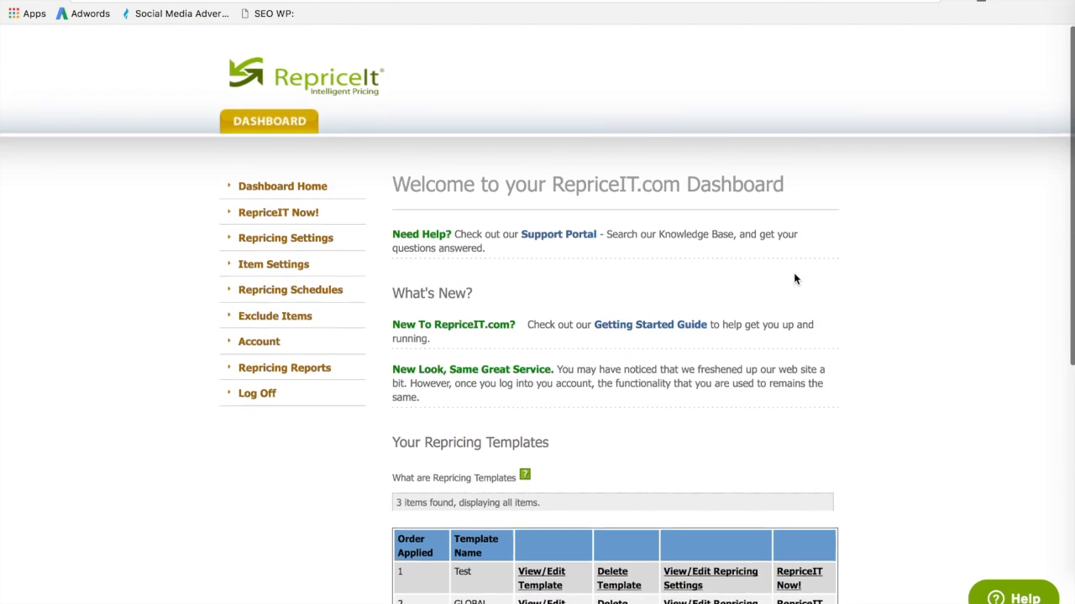
scroll(796, 278, down, 4)
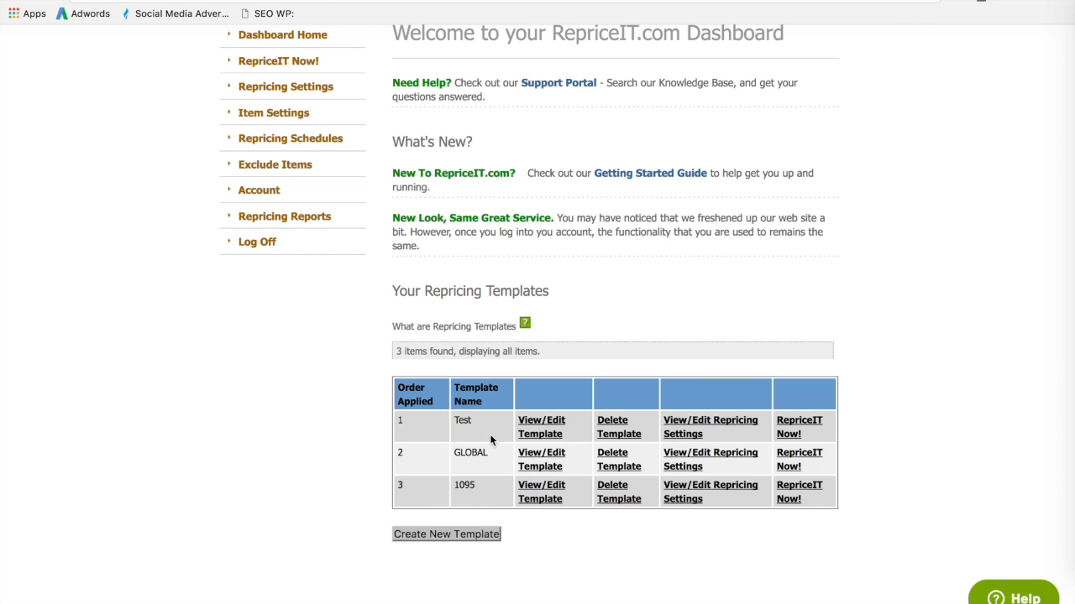
- Look over the template names and open the GLOBAL repricing template for viewing and editing
scroll(509, 422, down, 1)
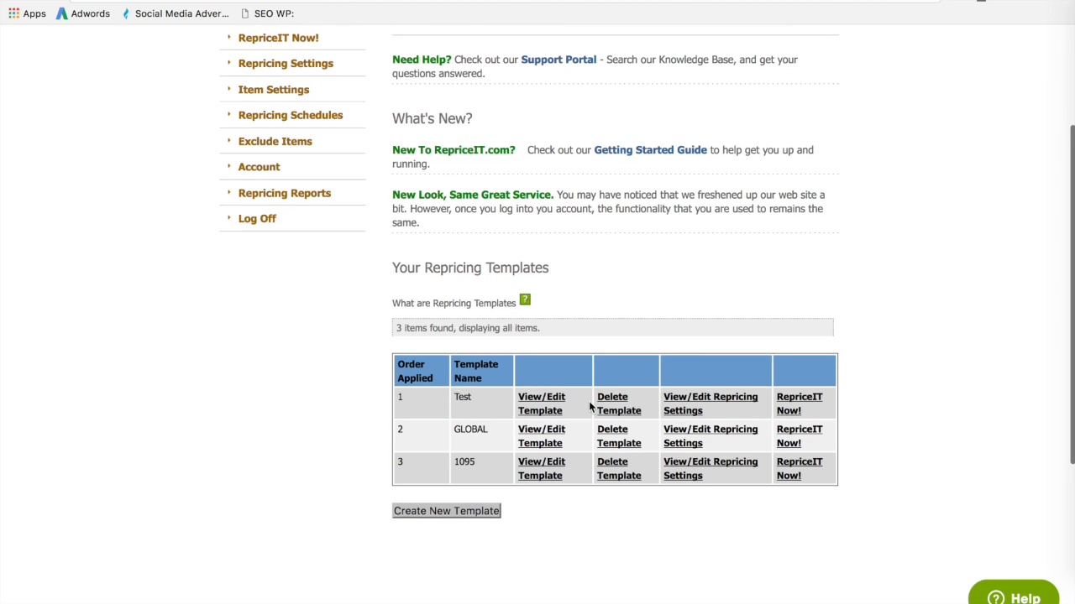
double_click(478, 410)
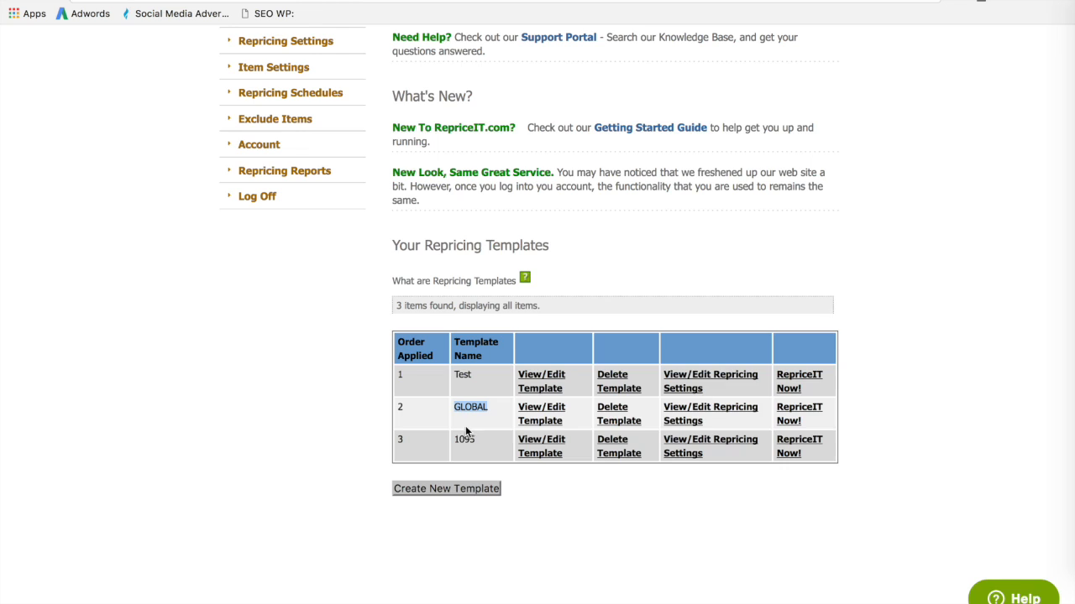
double_click(461, 374)
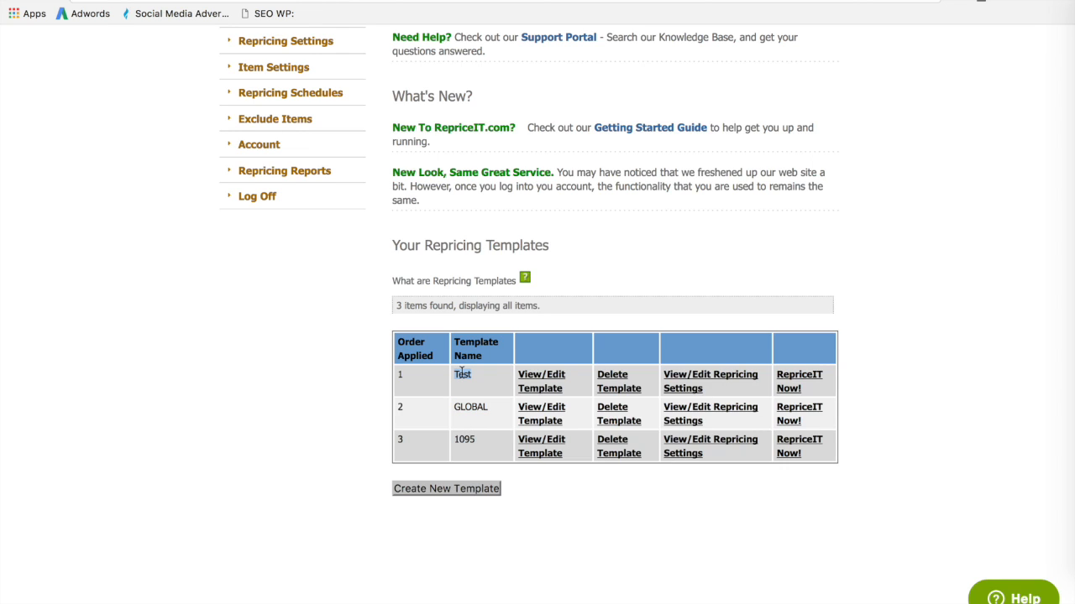
double_click(467, 439)
click(547, 411)
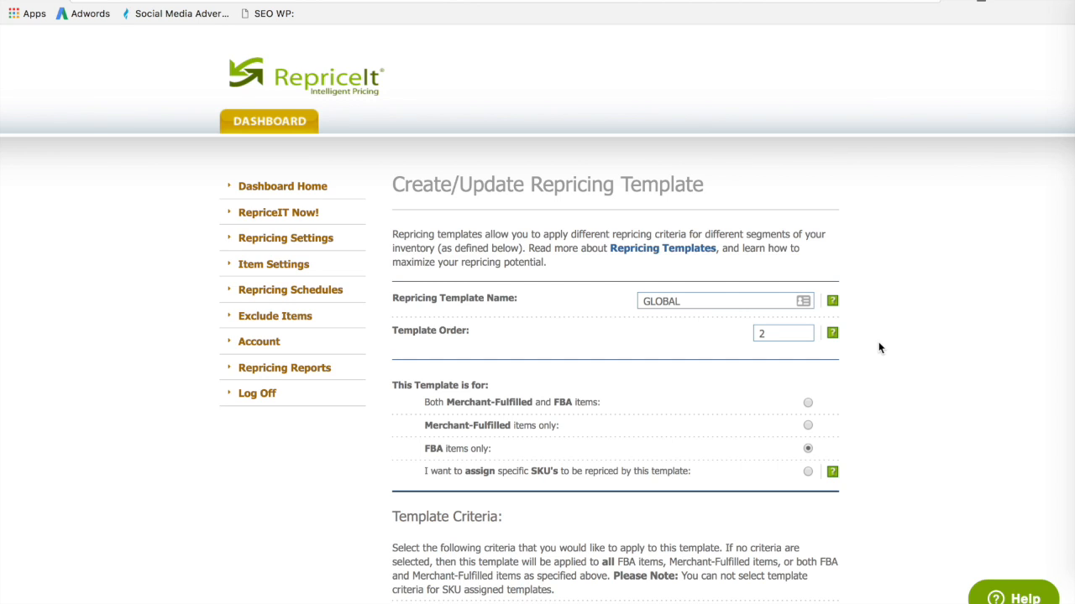
- Review the GLOBAL template's item type and criteria, including the choices for the sales rank range
scroll(868, 369, down, 2)
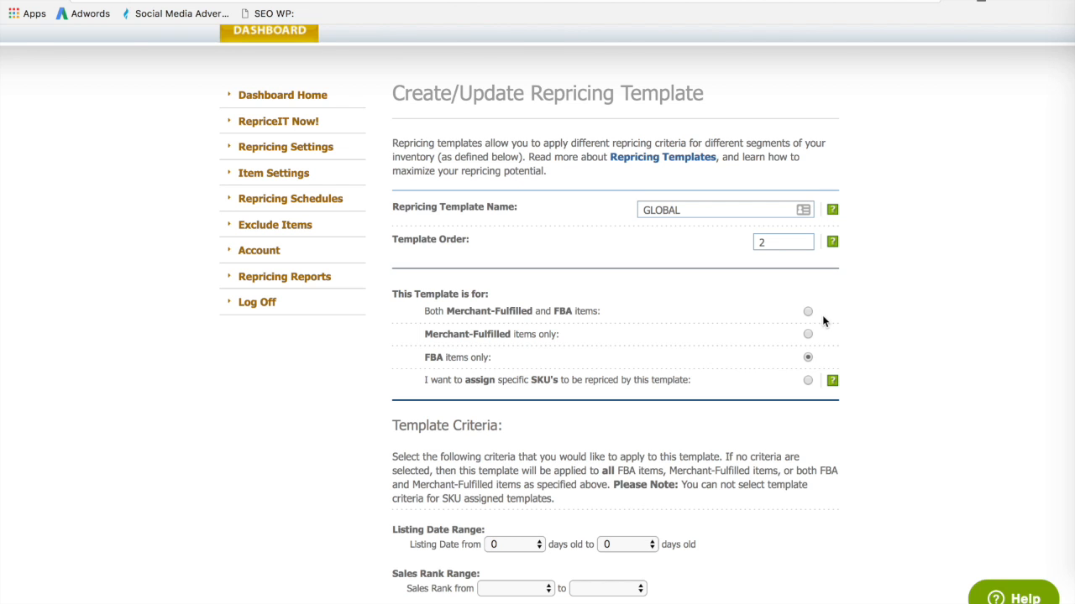
scroll(868, 323, down, 1)
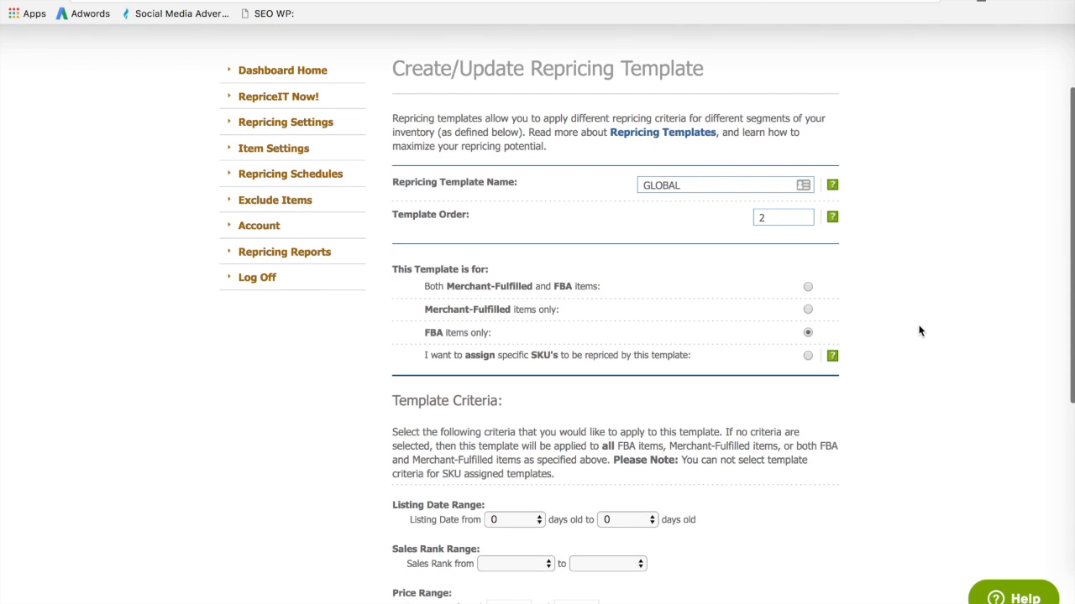
scroll(918, 334, down, 5)
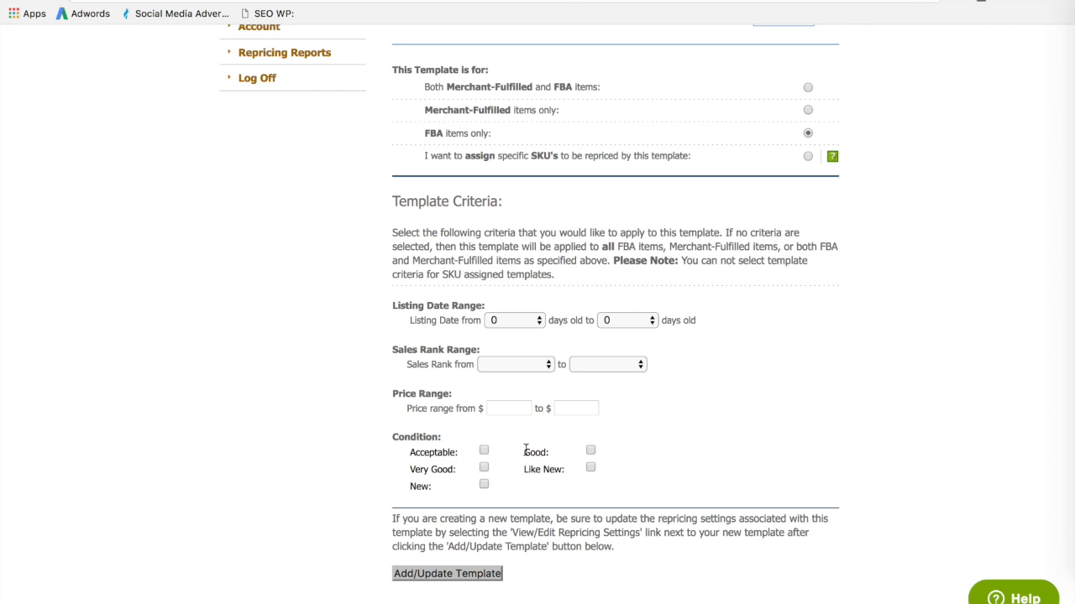
click(545, 366)
click(720, 350)
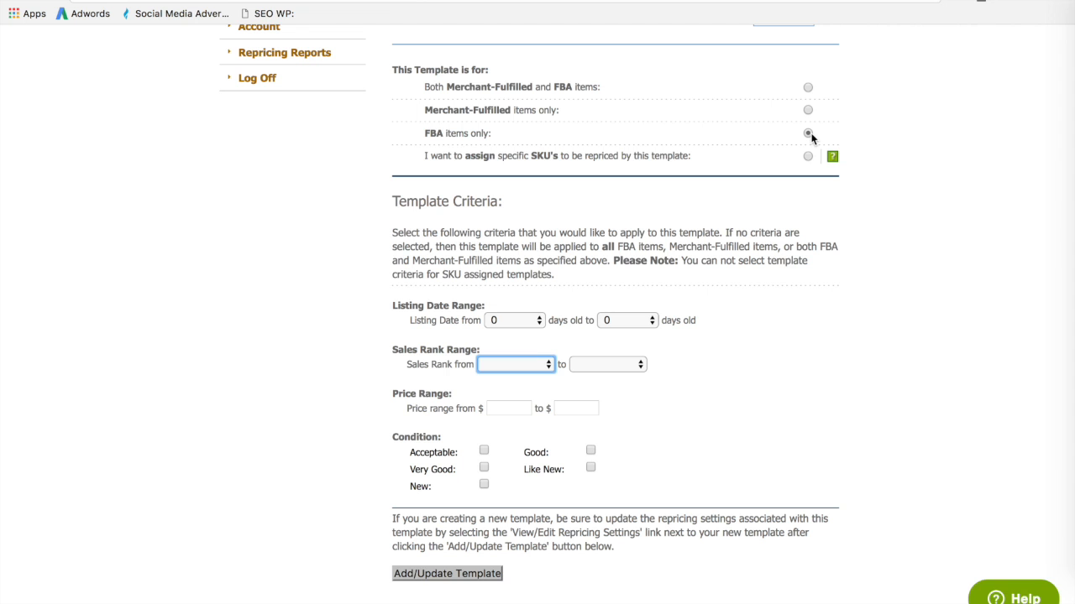
scroll(811, 420, up, 5)
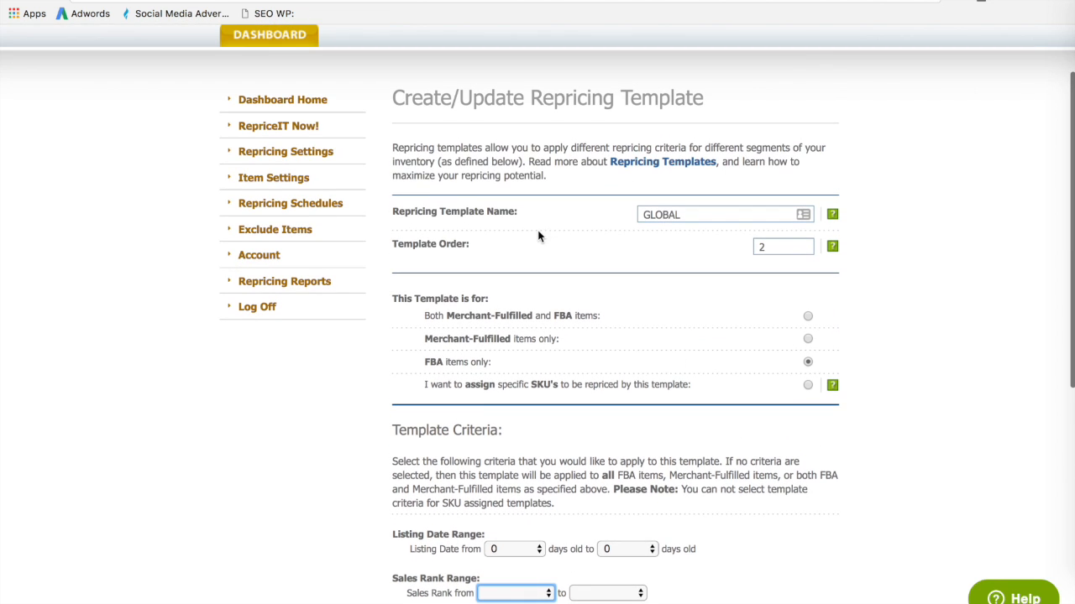
- Return to the dashboard home and open the repricing settings of the GLOBAL template
click(312, 100)
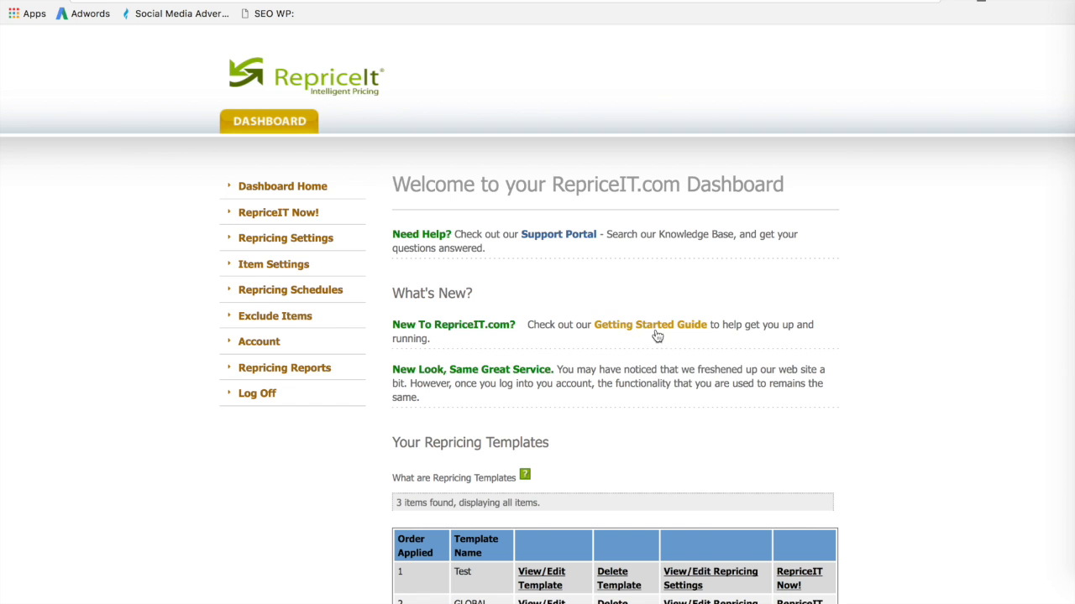
scroll(676, 336, down, 3)
scroll(679, 340, down, 3)
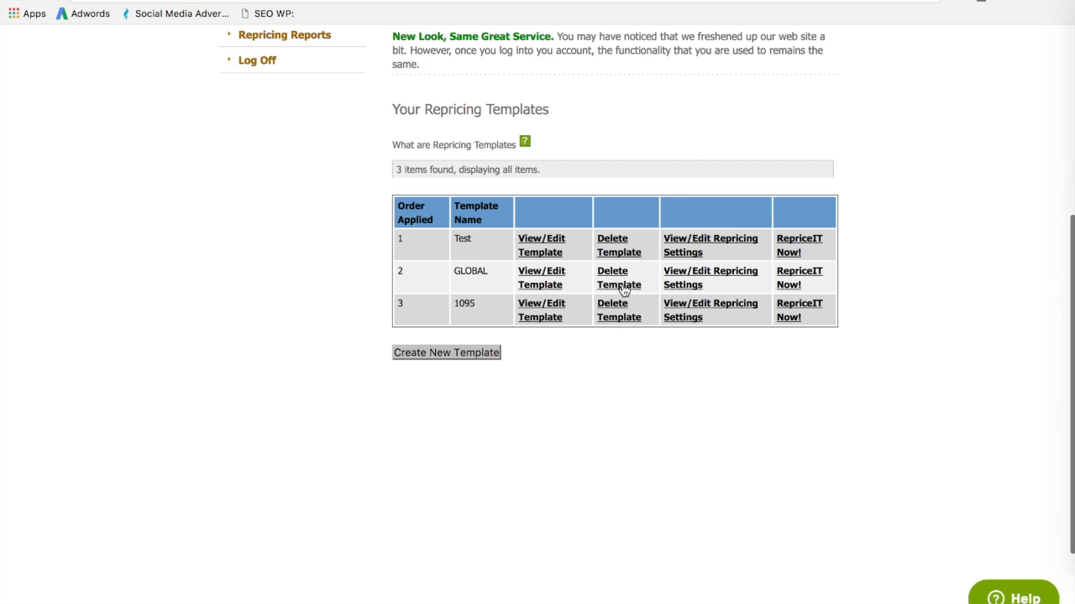
click(691, 279)
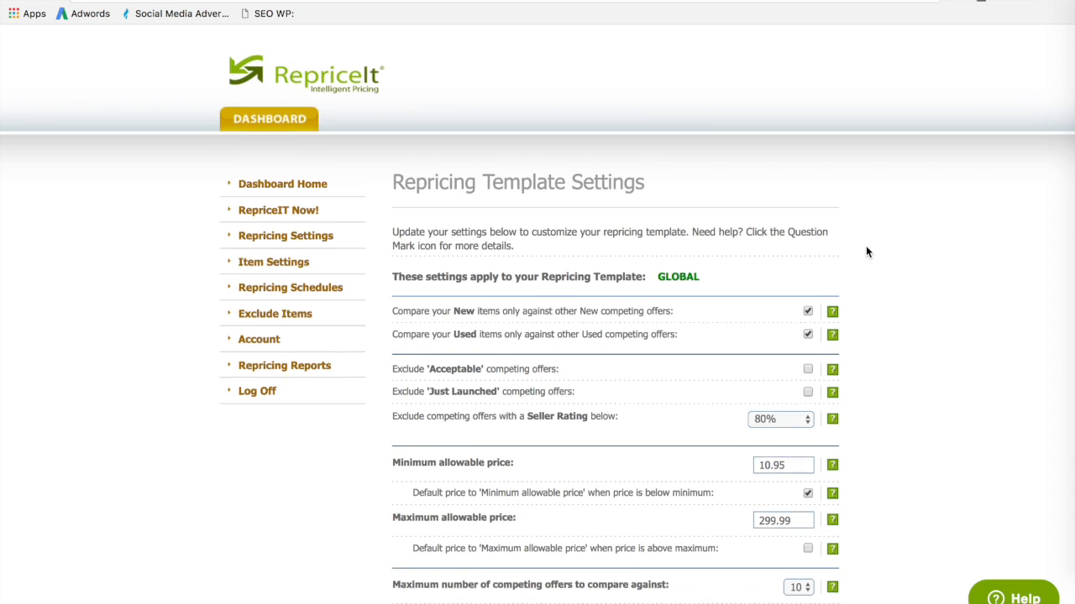
- Examine the New and Used comparison, seller rating exclusion and minimum allowable price settings, including their help notes
scroll(868, 252, down, 2)
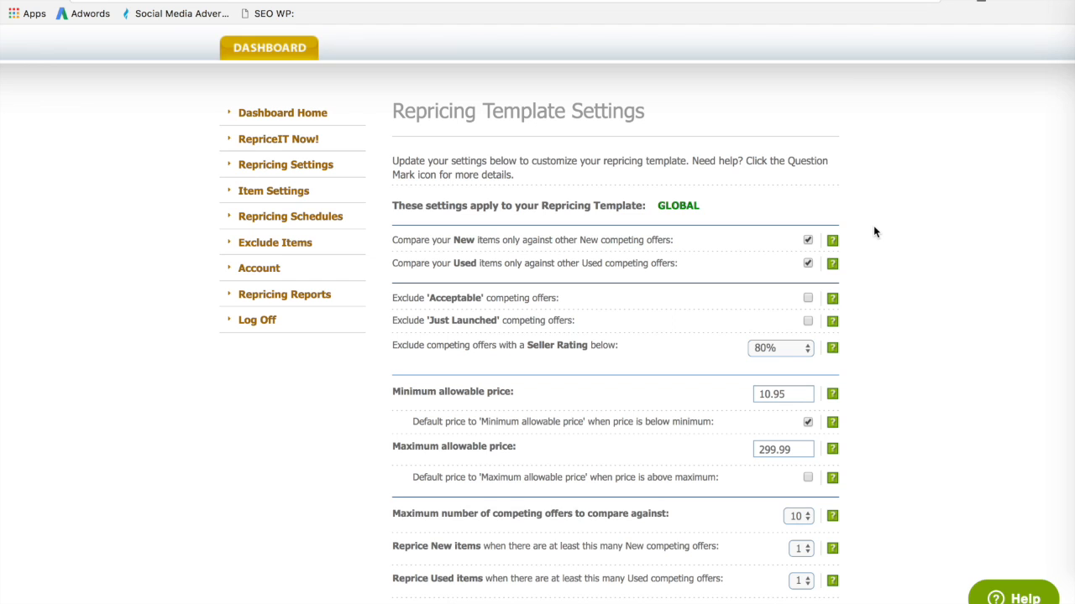
mouse_move(833, 242)
mouse_move(832, 267)
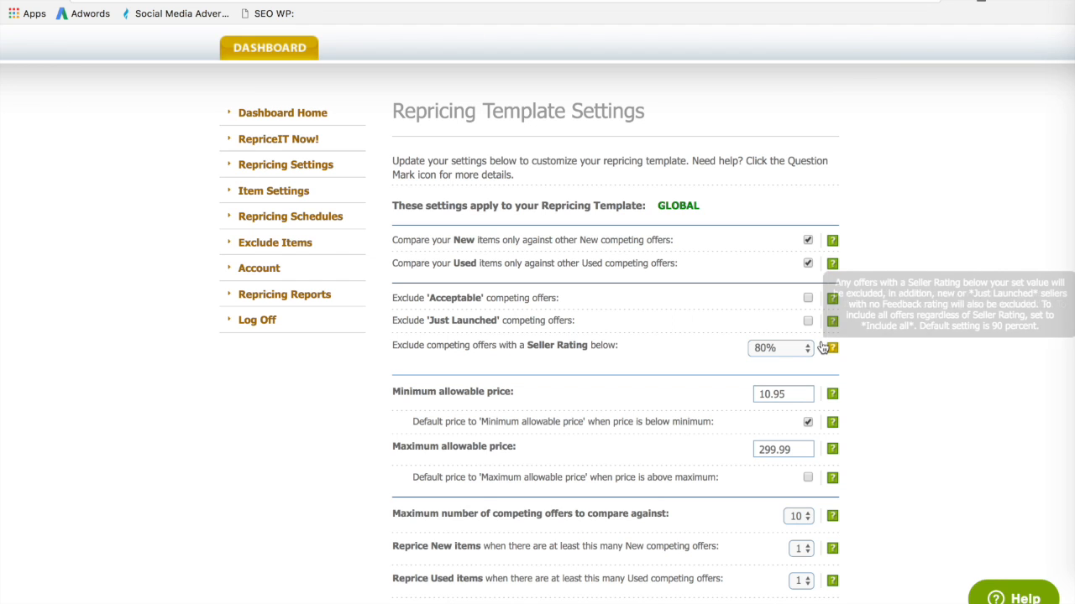
mouse_move(833, 350)
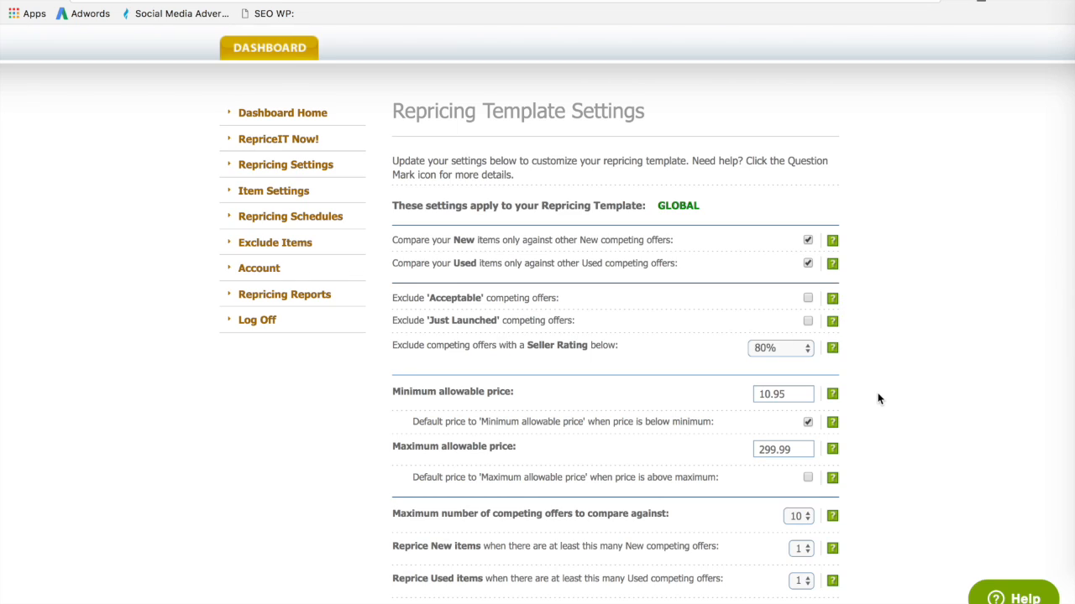
scroll(879, 398, down, 3)
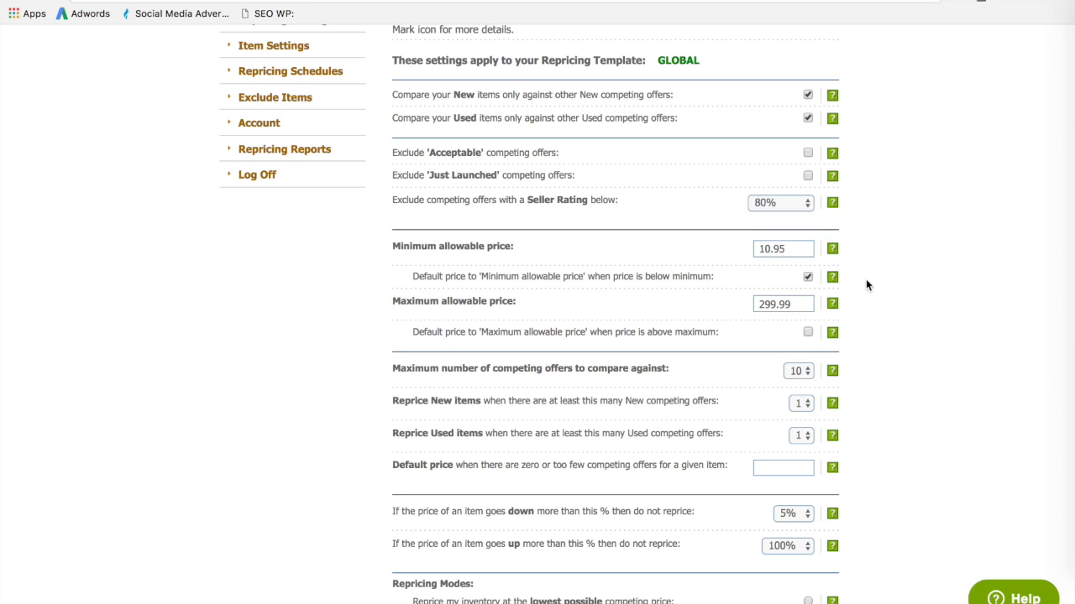
click(807, 250)
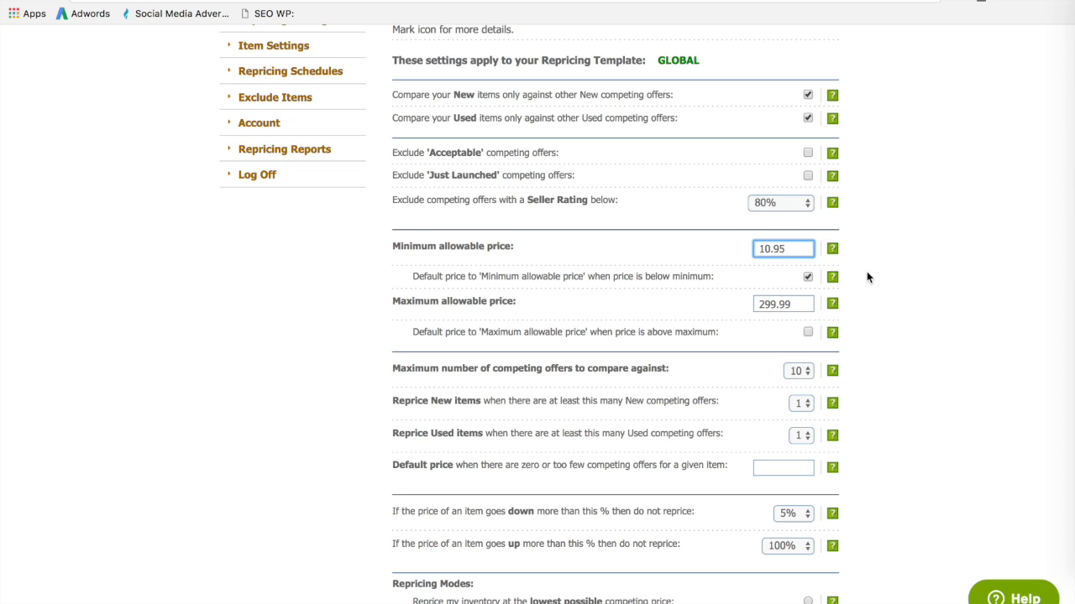
double_click(777, 250)
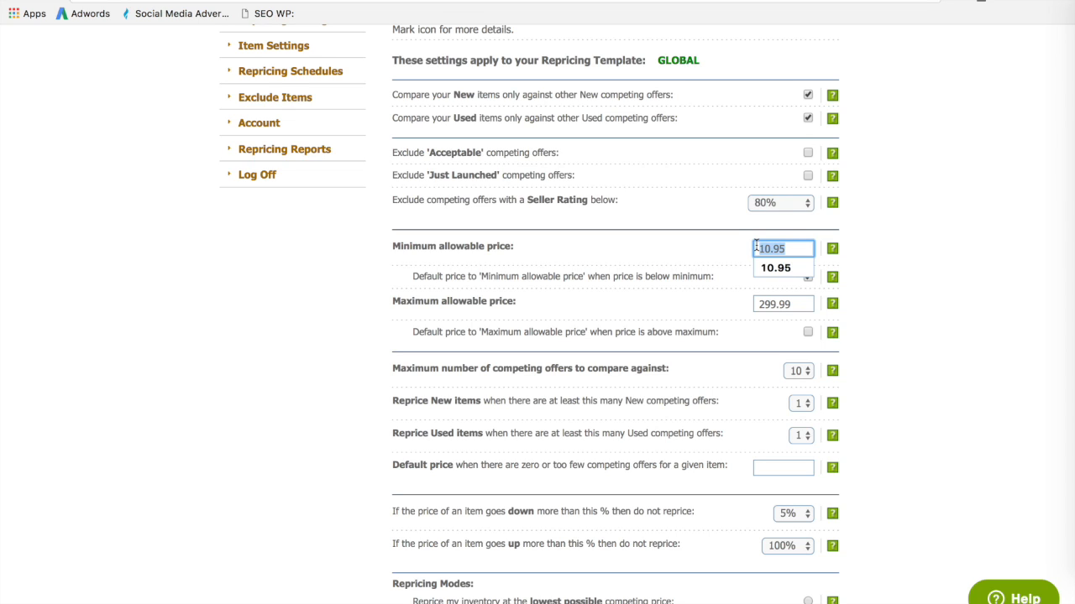
click(902, 248)
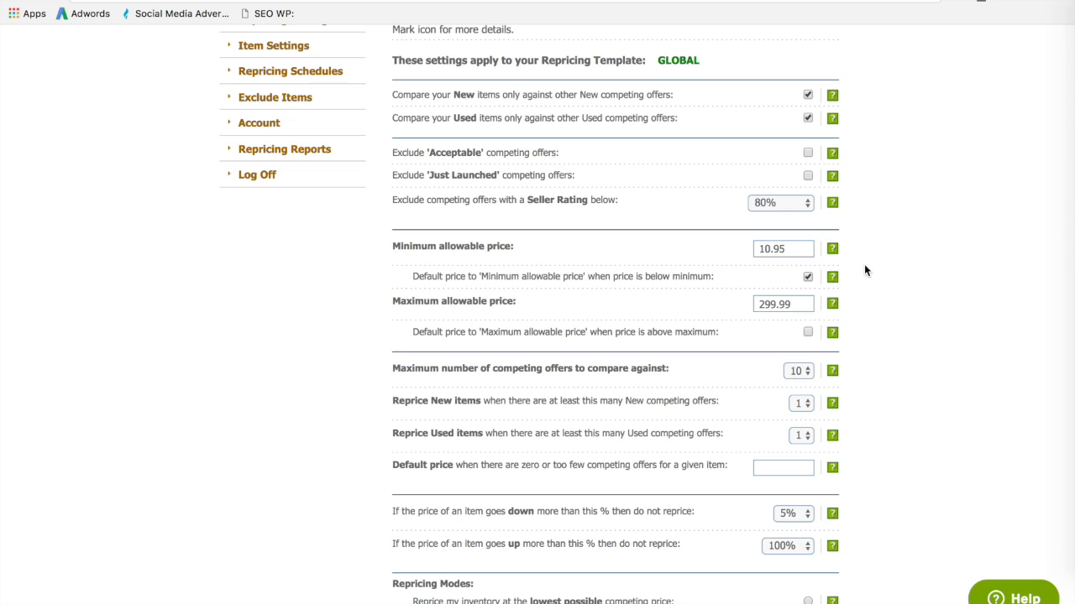
drag(794, 248, 755, 247)
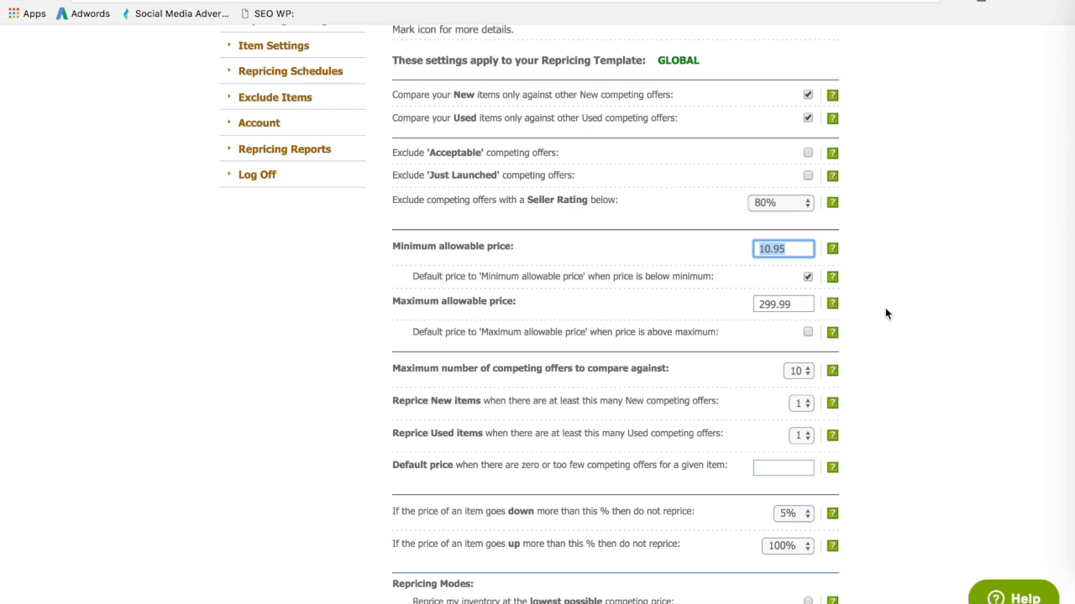
- Examine the maximum competing offers, New and Used offer thresholds and default price settings, including their help notes
scroll(885, 309, down, 2)
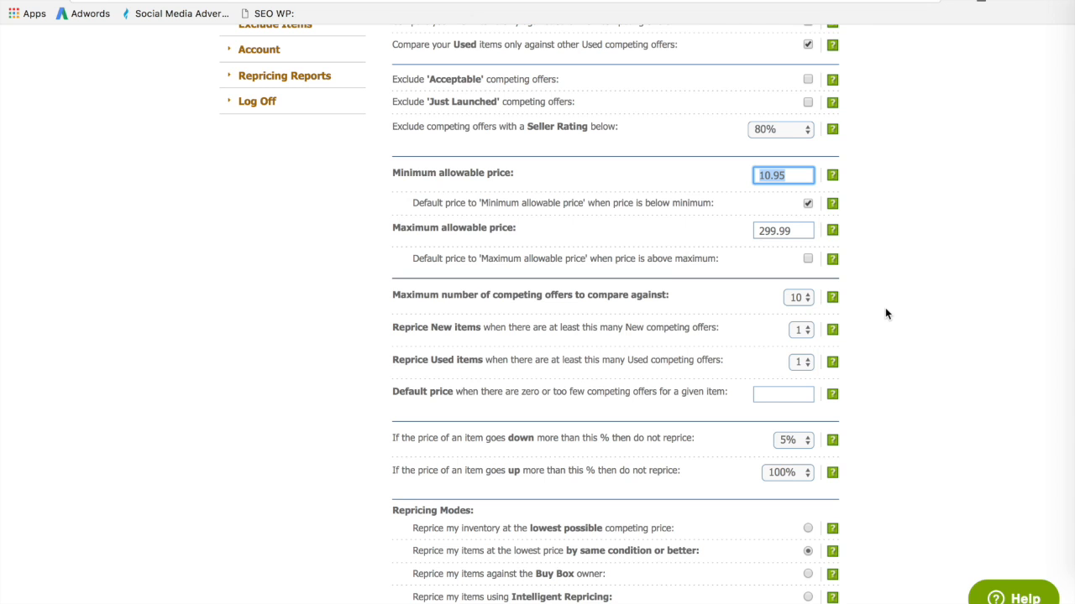
mouse_move(832, 298)
click(811, 295)
click(867, 299)
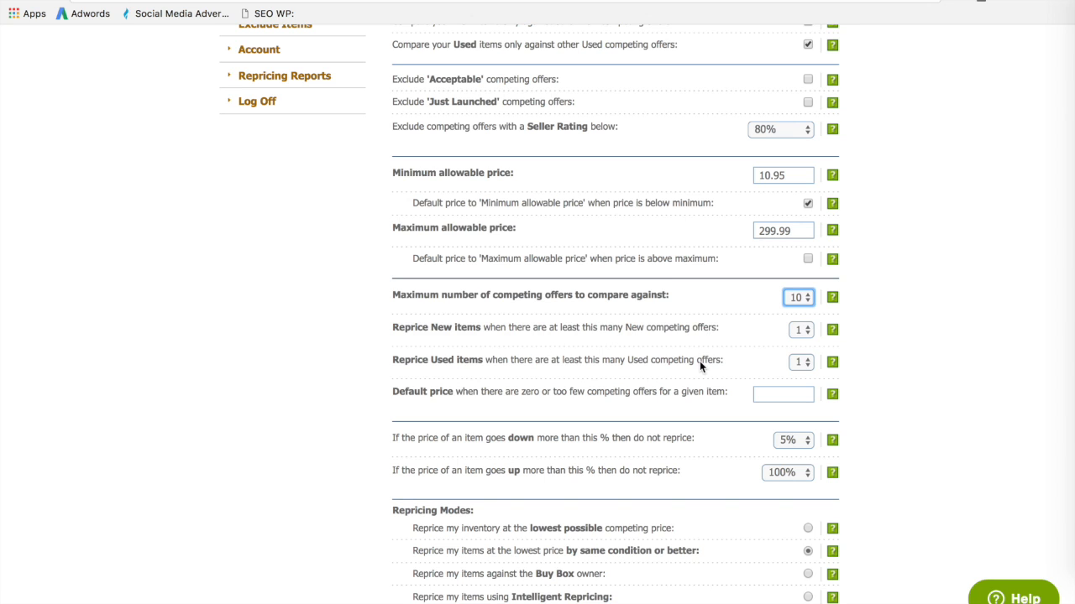
mouse_move(835, 332)
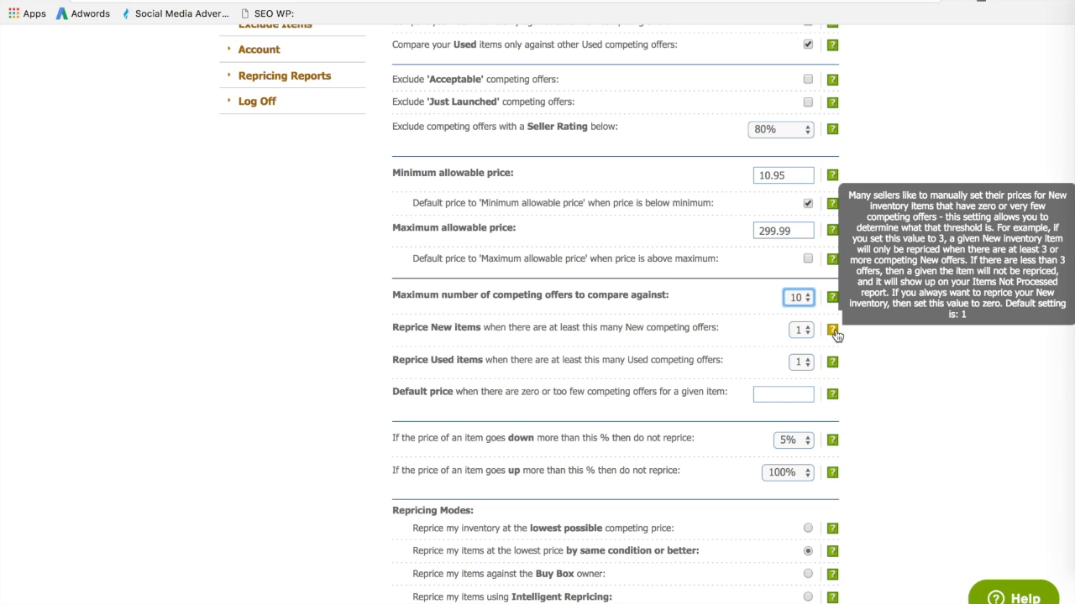
click(872, 359)
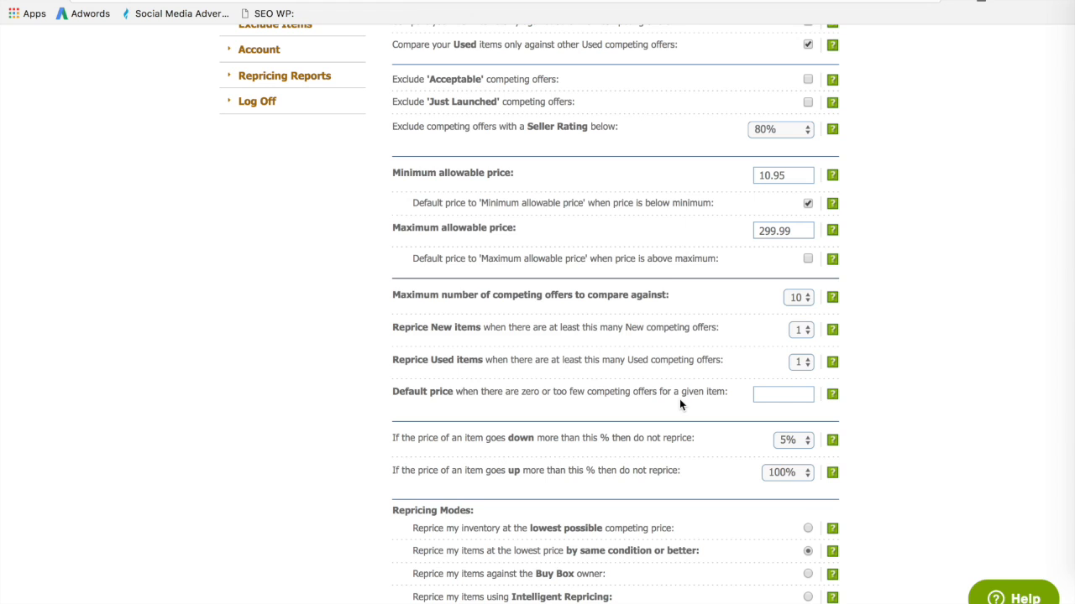
mouse_move(836, 398)
click(808, 392)
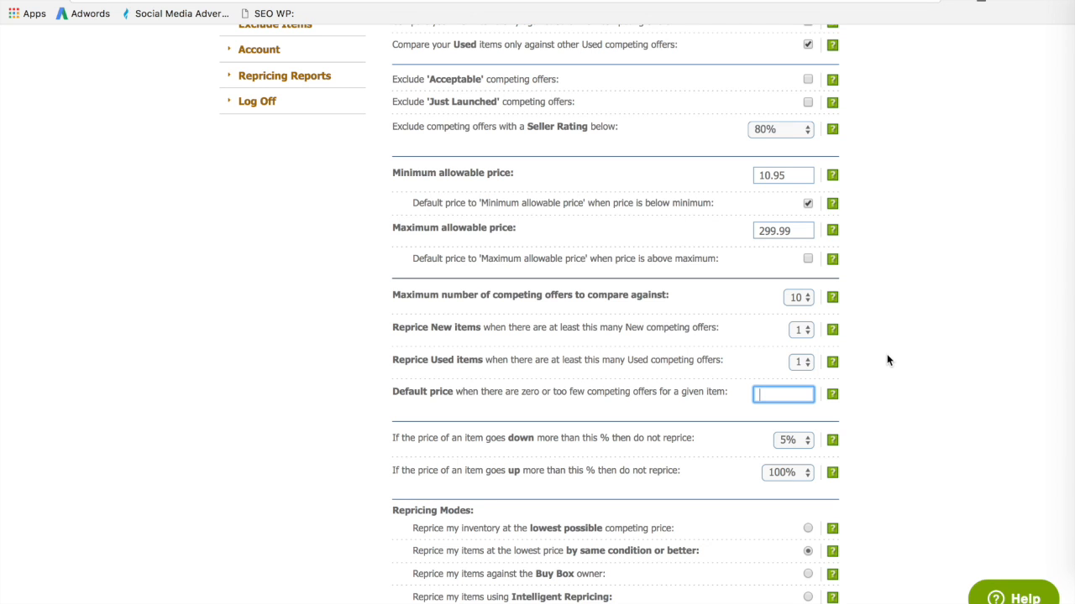
- Set the limit for not repricing an item when its price goes down to 40%
scroll(907, 373, down, 3)
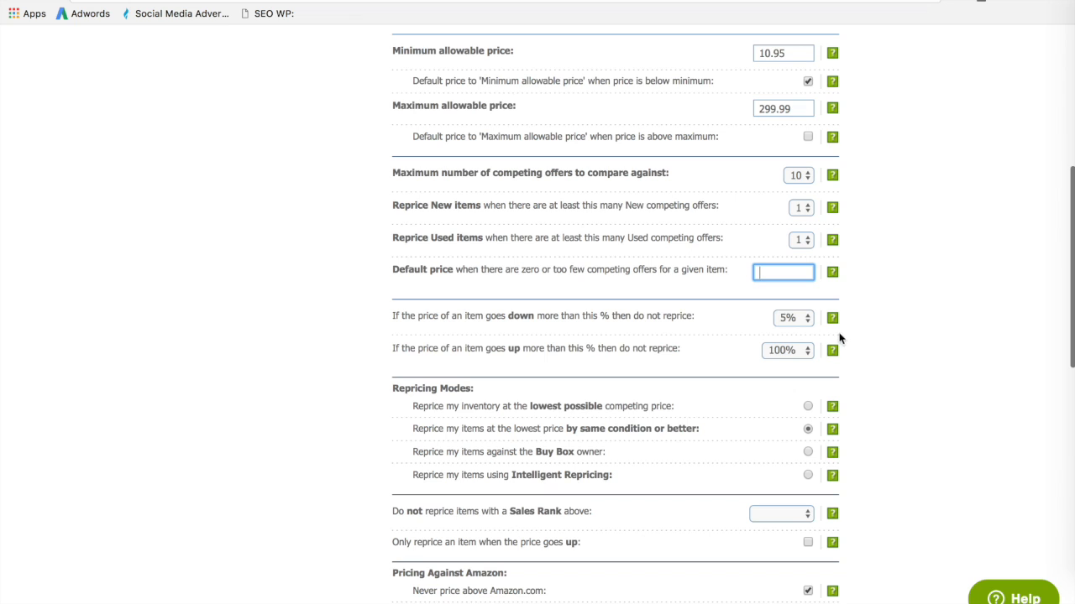
mouse_move(831, 321)
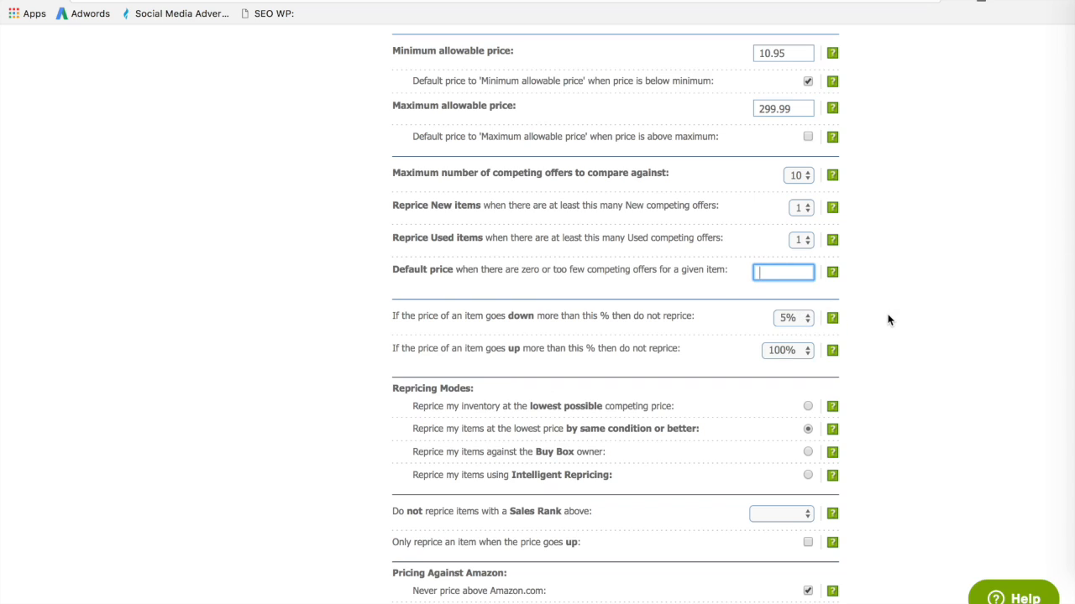
scroll(889, 319, down, 8)
scroll(889, 319, up, 7)
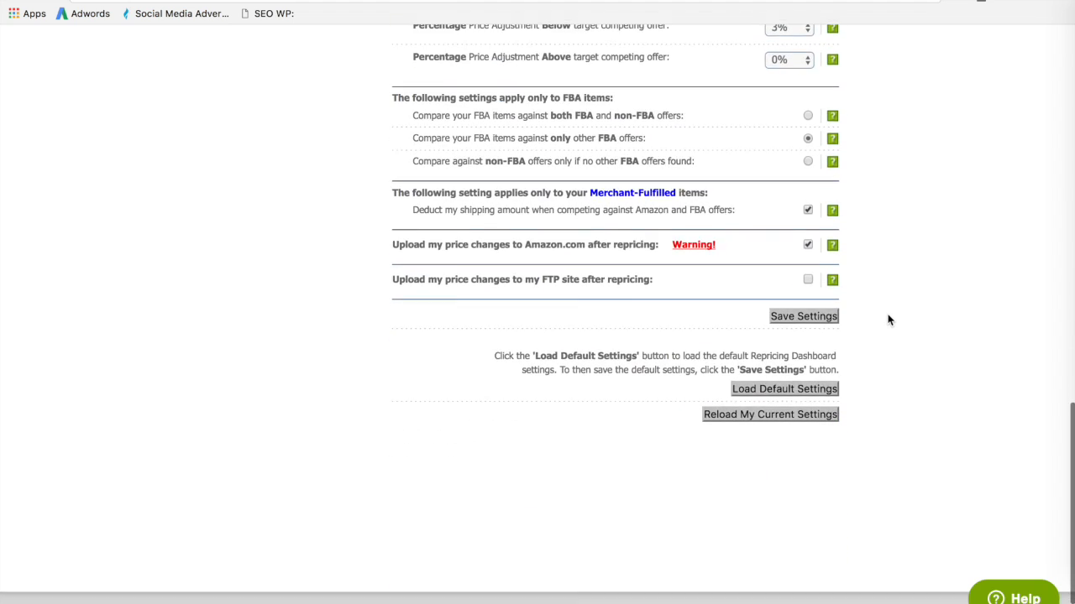
scroll(889, 319, up, 2)
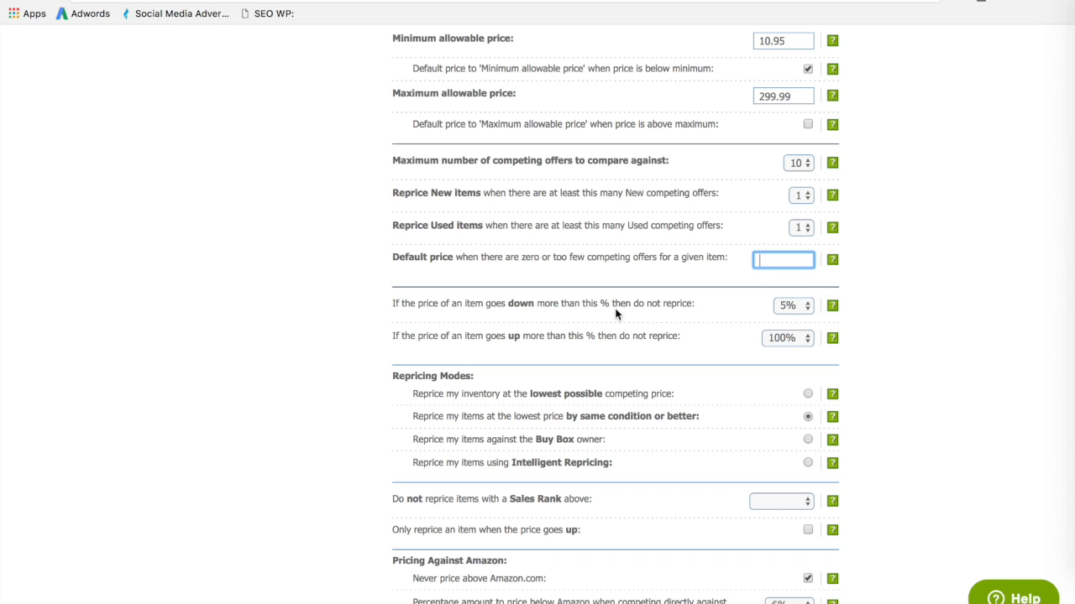
click(807, 306)
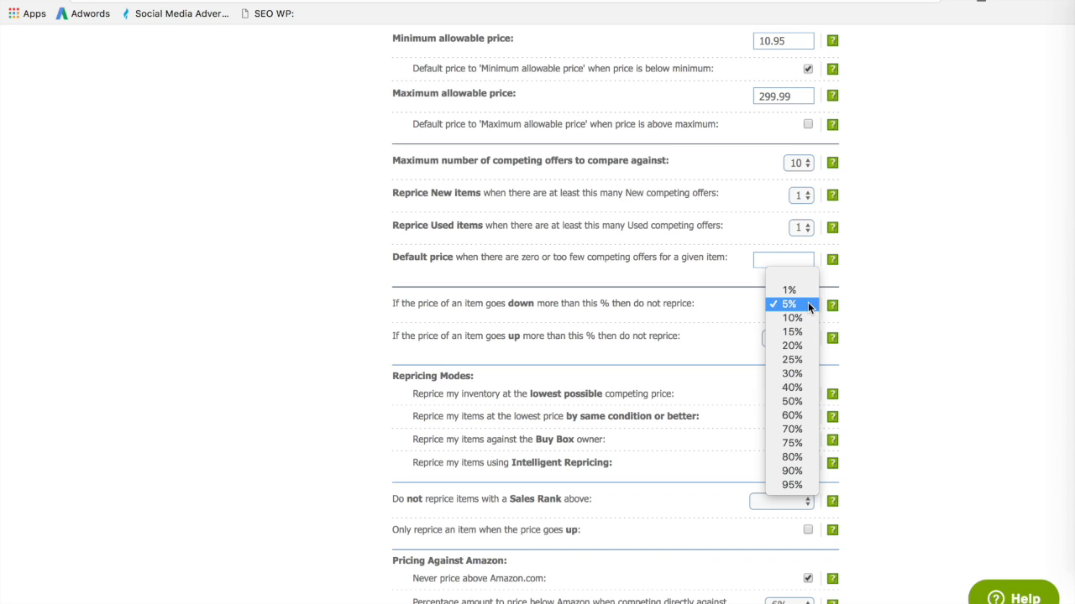
click(792, 387)
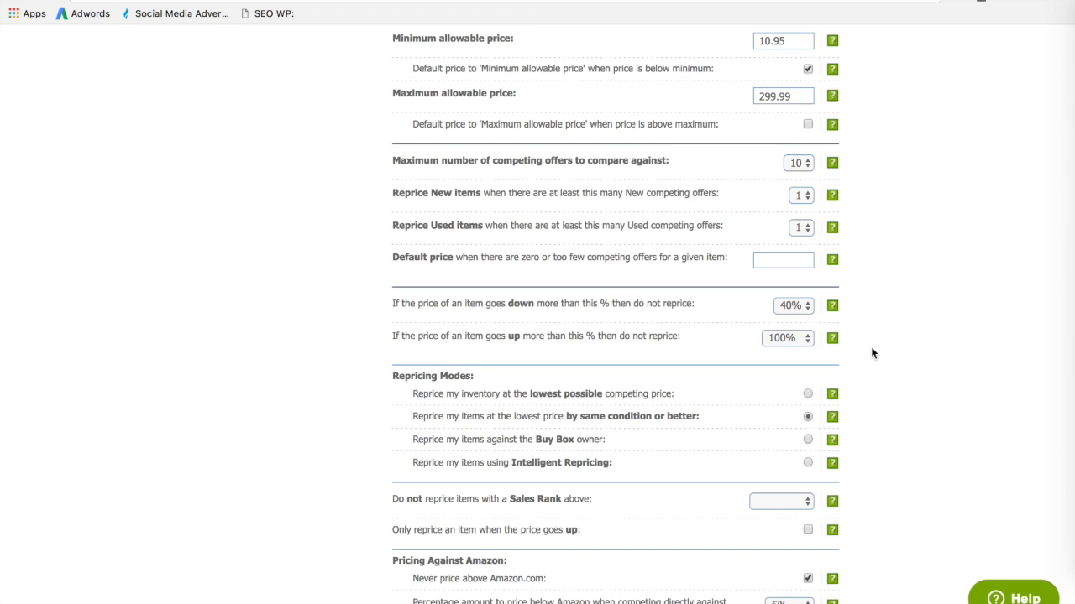
- Set the limit for not repricing an item when its price goes down to 5%
click(802, 306)
click(800, 222)
scroll(891, 273, down, 2)
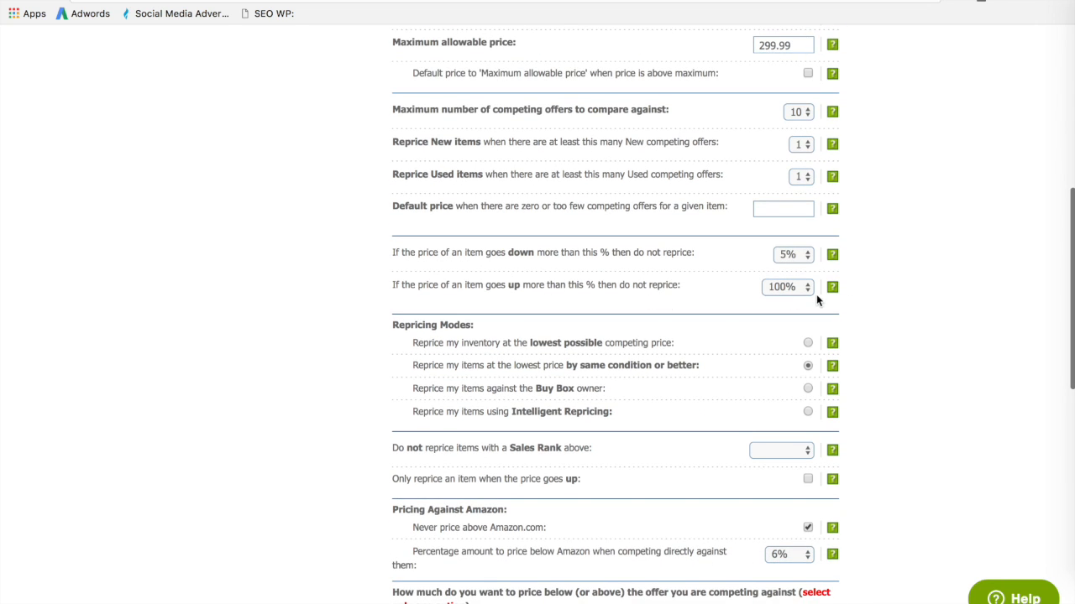
- Examine the repricing modes, the Sales Rank limit options and the setting to reprice only when the price goes up, including their help notes
scroll(910, 307, down, 2)
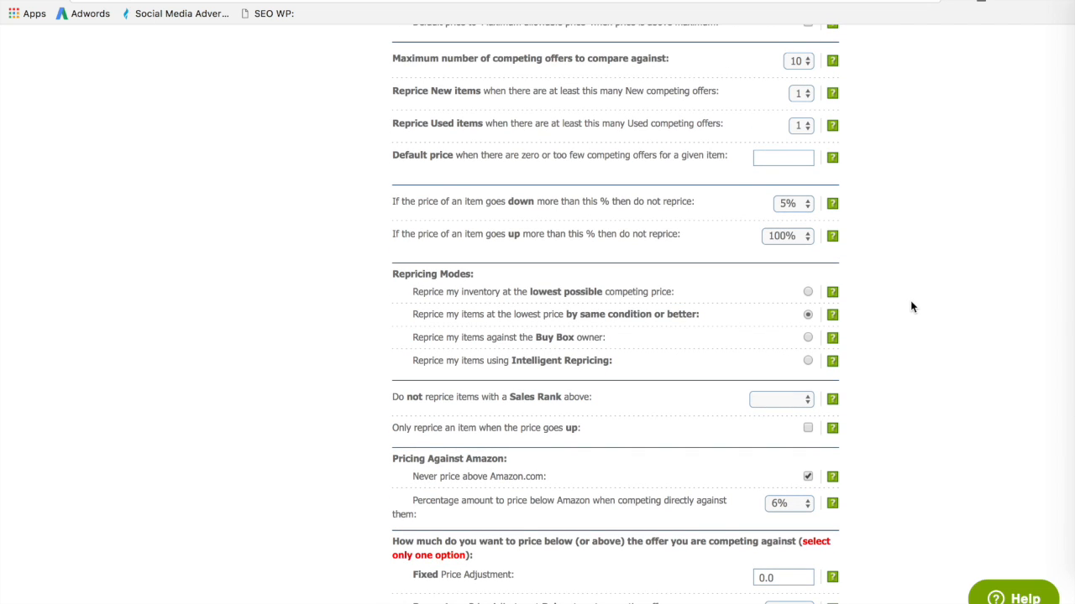
scroll(911, 306, down, 1)
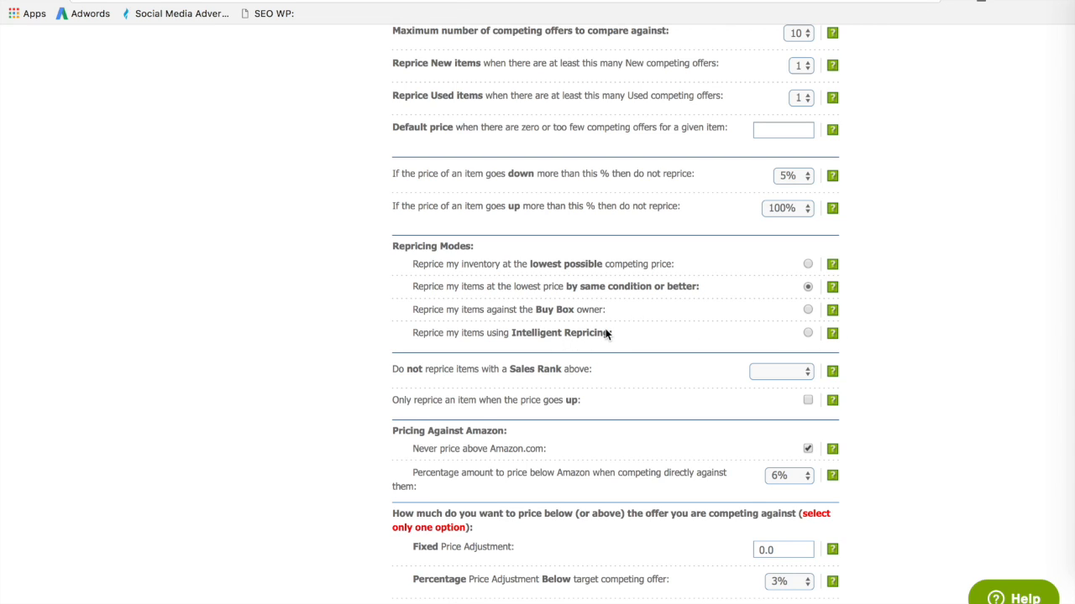
drag(611, 333, 509, 339)
click(508, 343)
mouse_move(831, 287)
scroll(883, 298, down, 2)
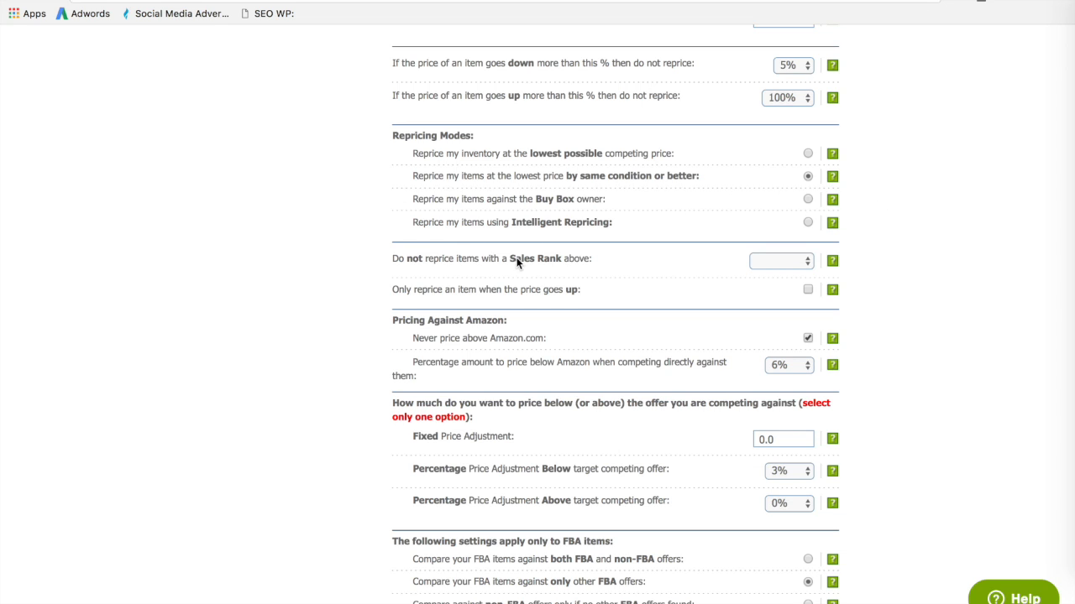
click(789, 261)
click(887, 258)
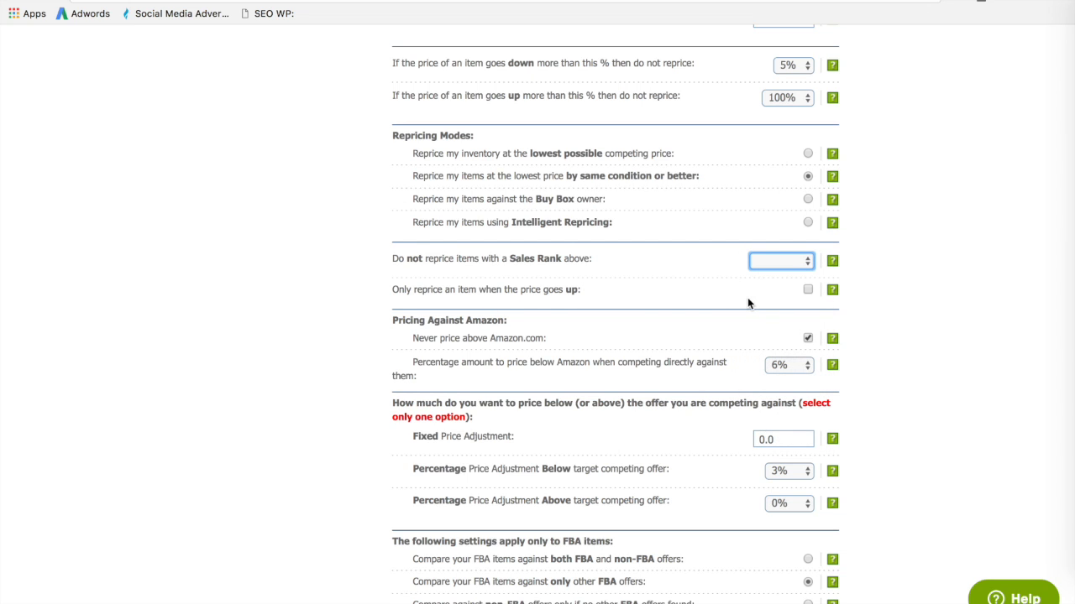
click(876, 305)
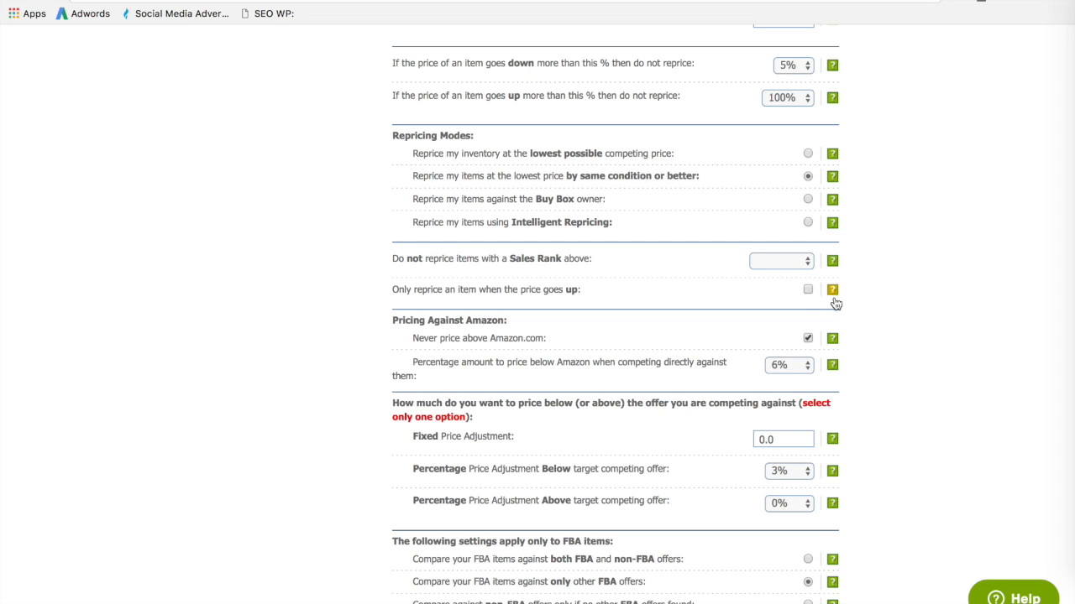
mouse_move(833, 296)
- Examine the settings for pricing against Amazon, price adjustments, FBA comparison, merchant-fulfilled shipping and price uploads, including their help notes
scroll(898, 341, down, 2)
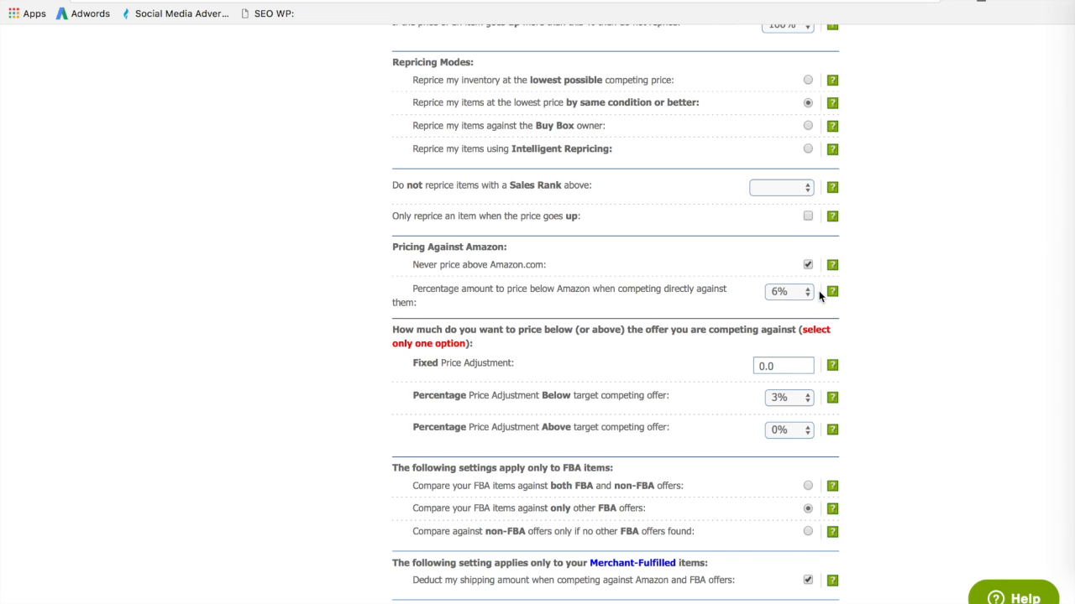
scroll(818, 291, up, 3)
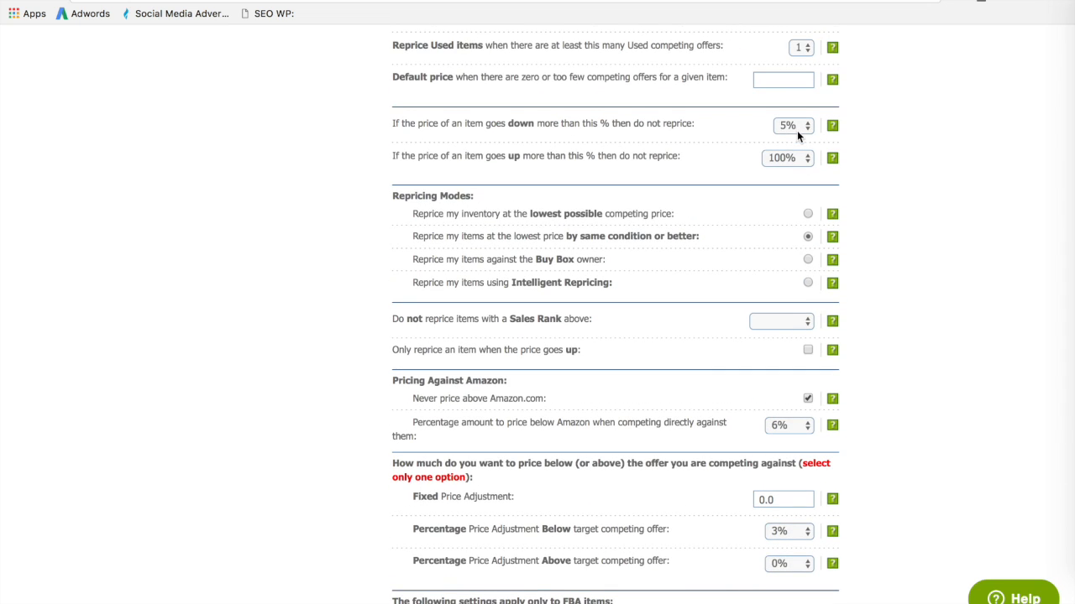
scroll(877, 280, down, 5)
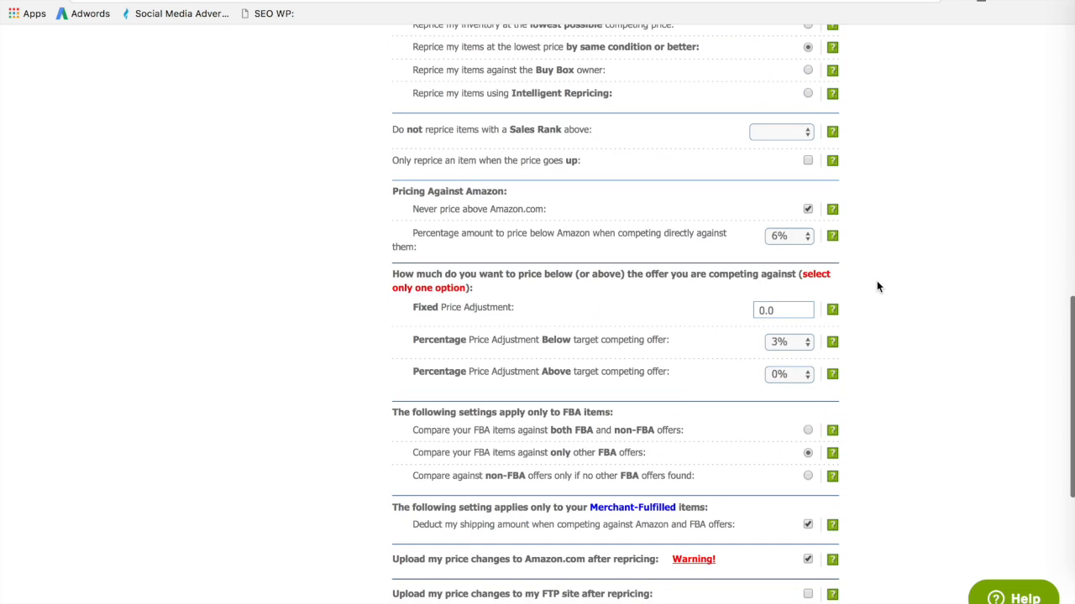
scroll(876, 287, down, 2)
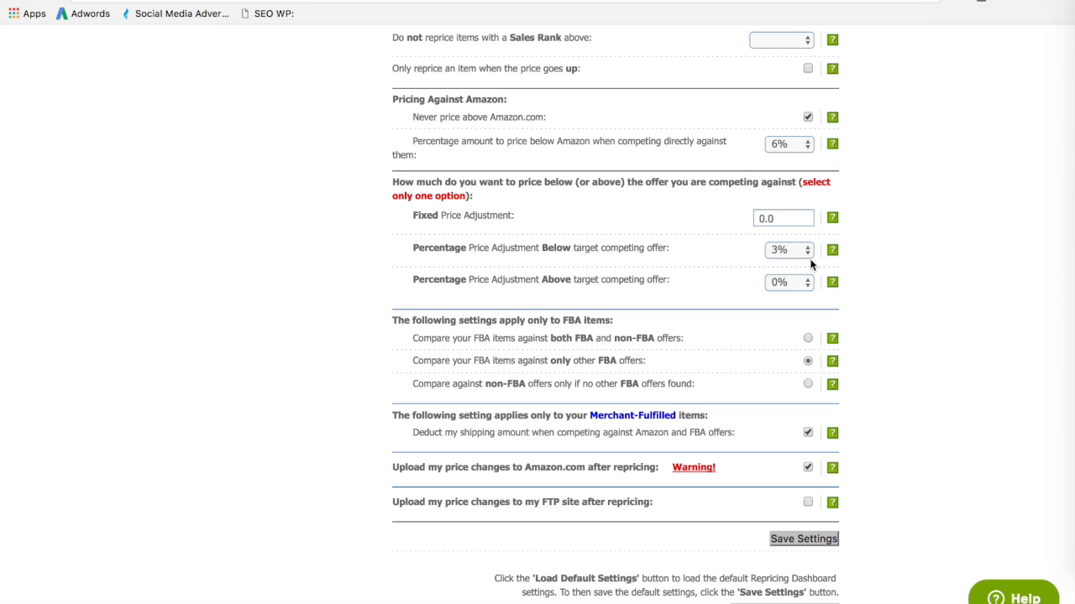
mouse_move(833, 251)
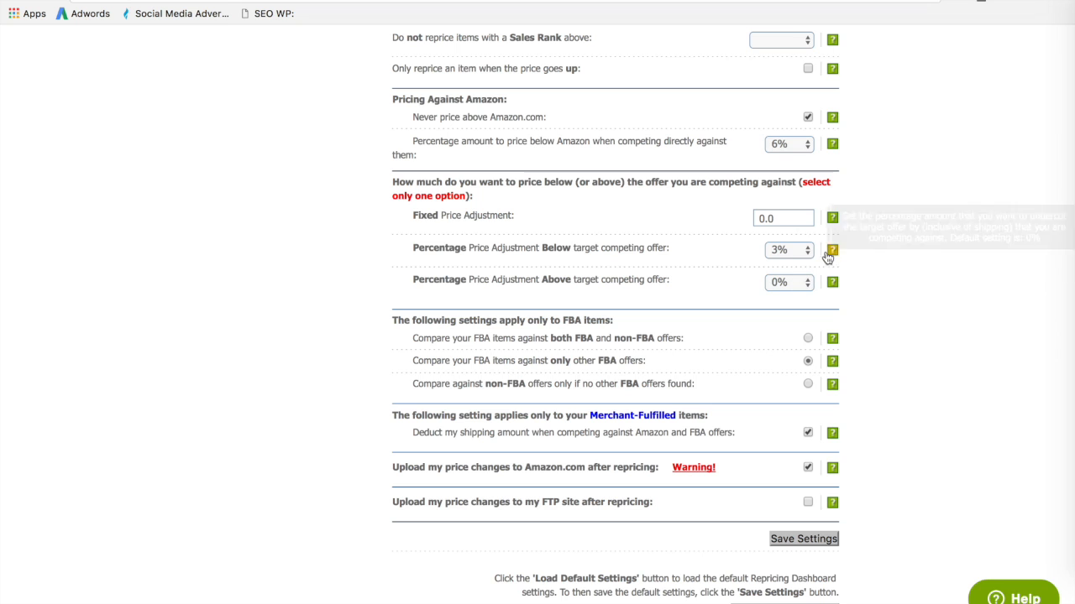
scroll(865, 267, down, 2)
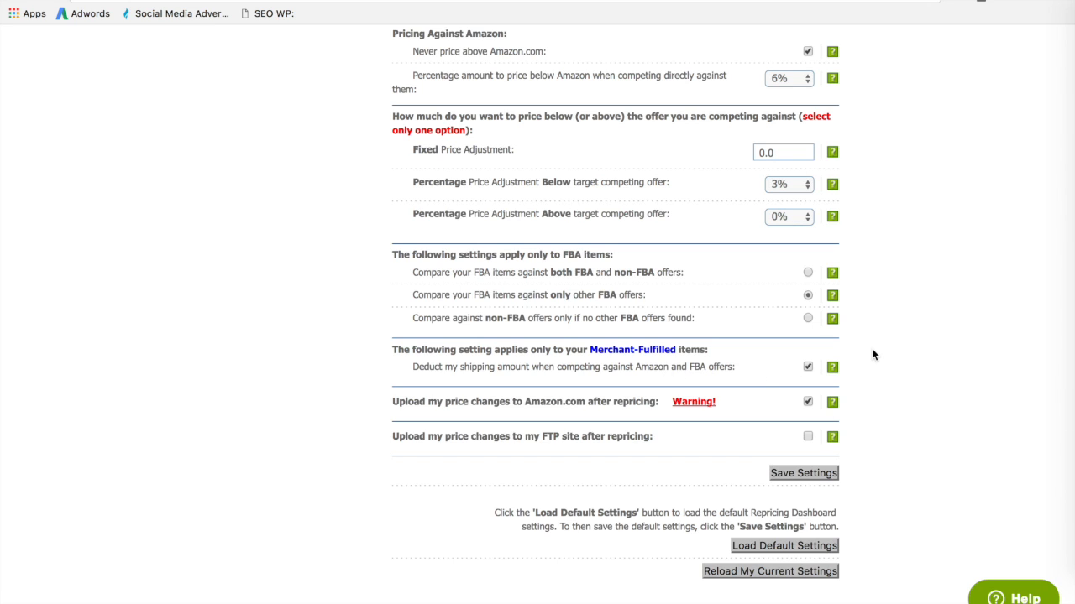
mouse_move(835, 372)
scroll(852, 353, down, 1)
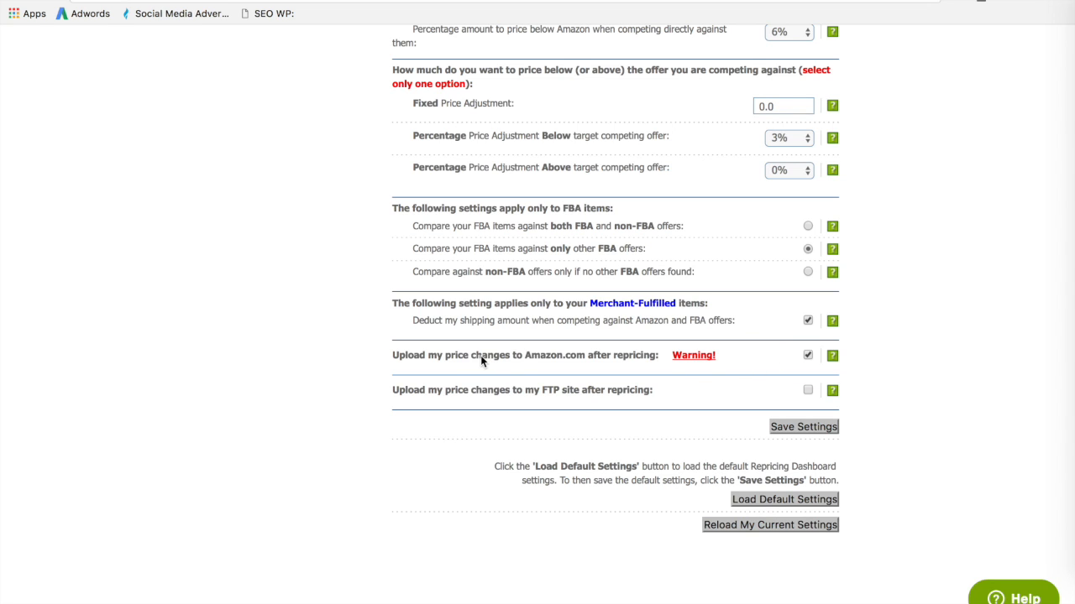
mouse_move(674, 357)
- Save the repricing settings of the GLOBAL template and check the template name and values on the updated page
click(805, 426)
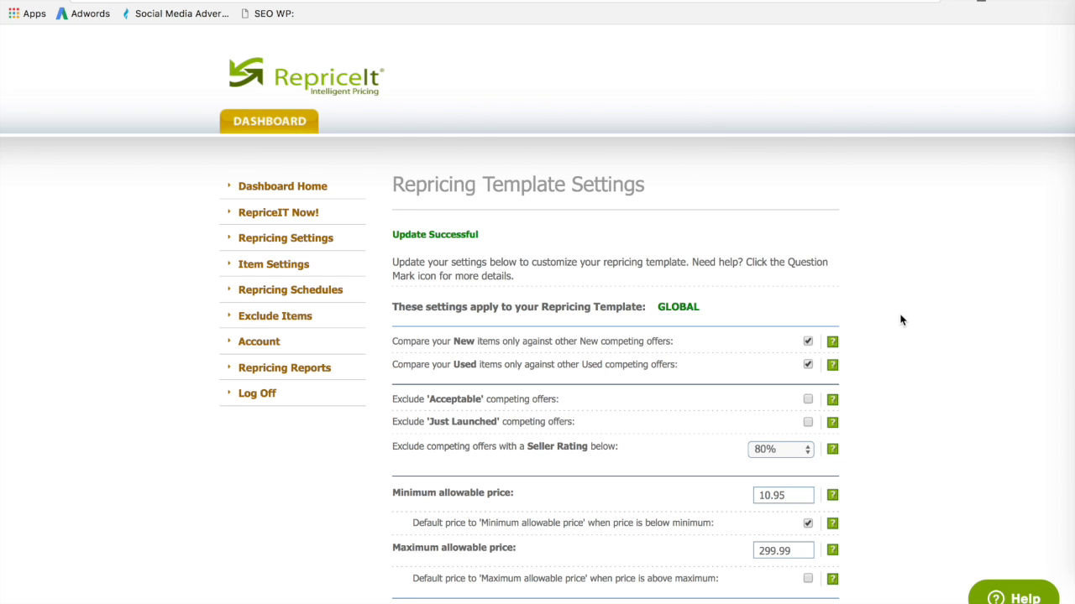
scroll(900, 320, down, 5)
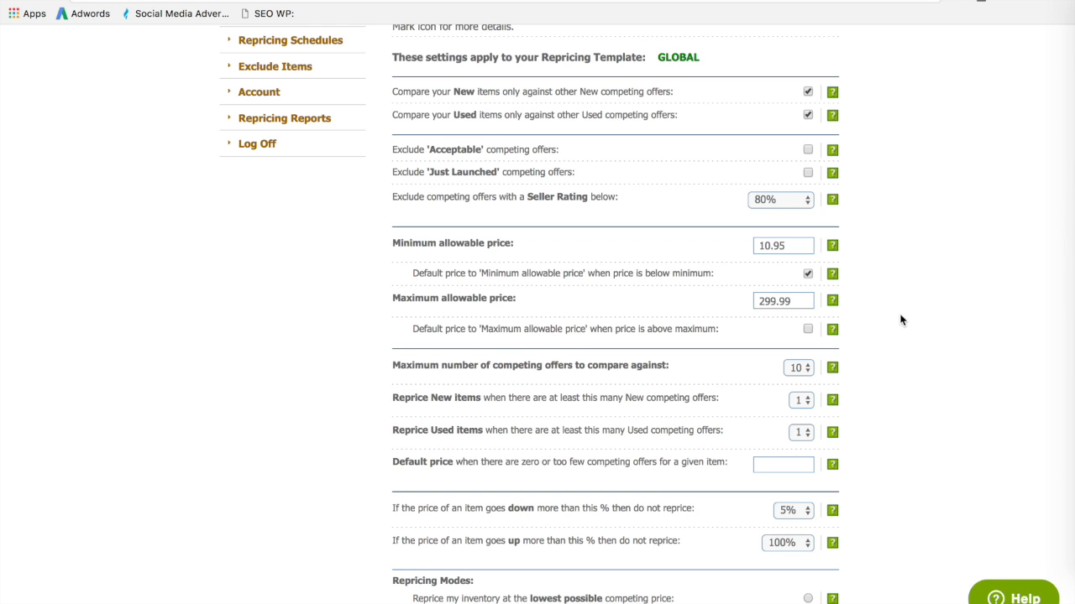
scroll(900, 319, down, 10)
scroll(902, 315, up, 5)
click(813, 417)
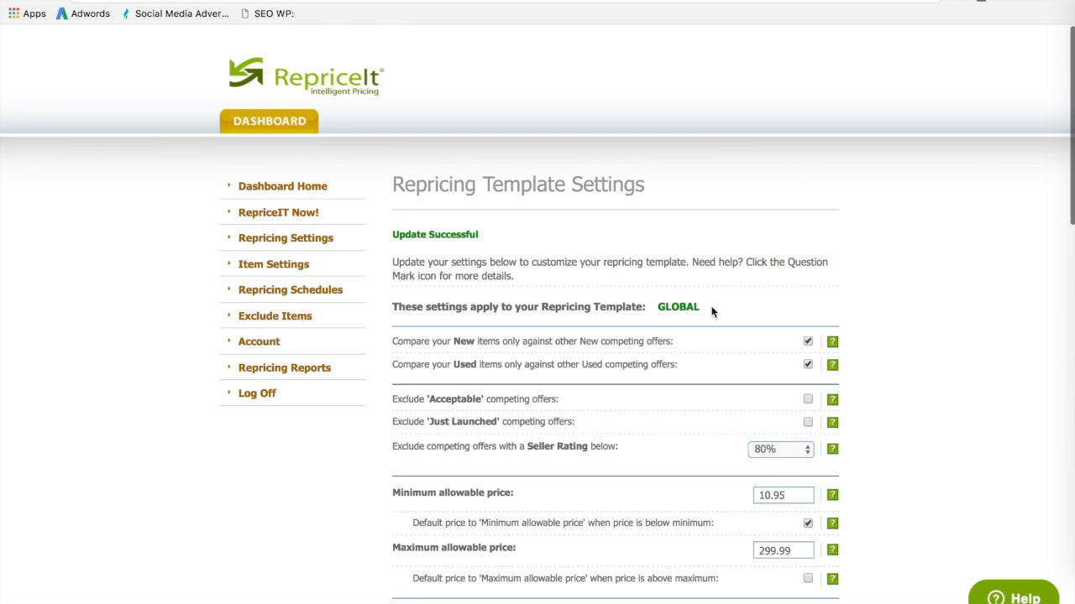
double_click(690, 310)
click(690, 311)
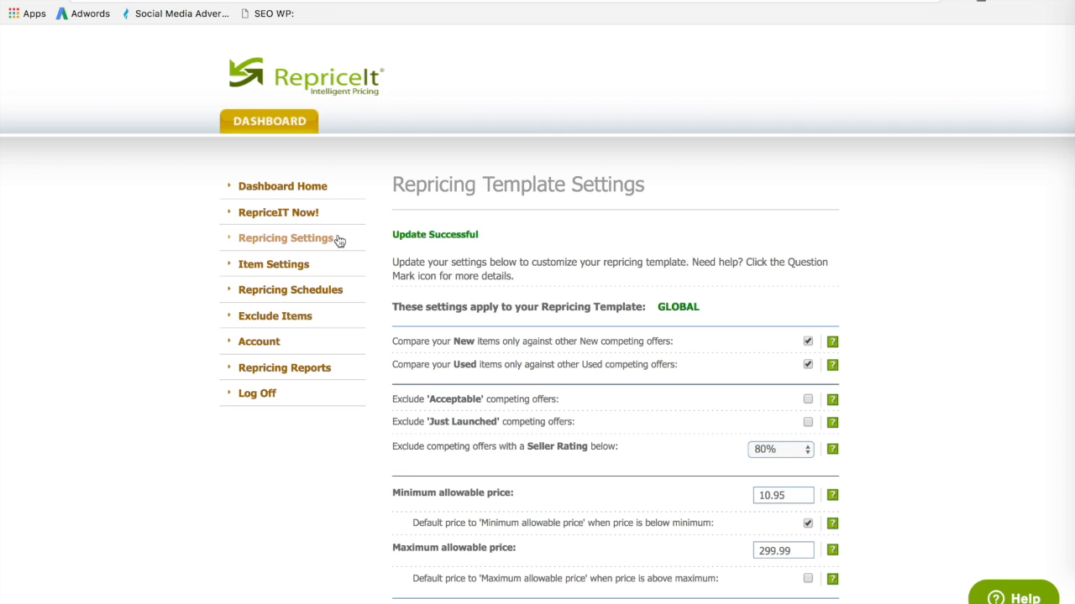
- Open the repricing schedules and examine the daily times and the template assigned to each
click(312, 290)
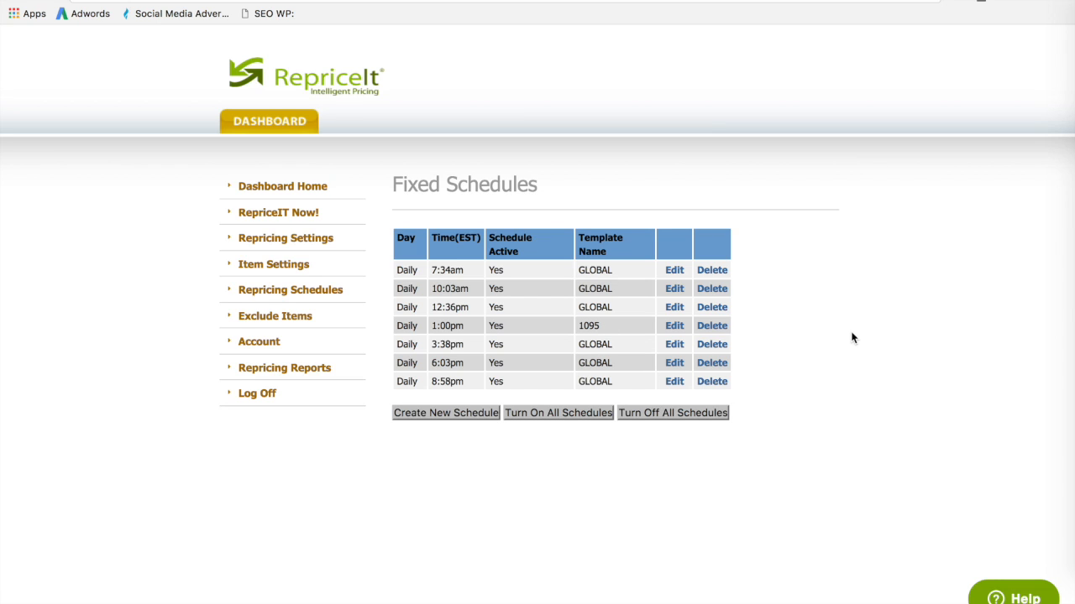
double_click(585, 325)
double_click(454, 305)
- Open the repricing settings of the 1095 template from the dashboard home and look through them
click(319, 188)
scroll(709, 356, down, 5)
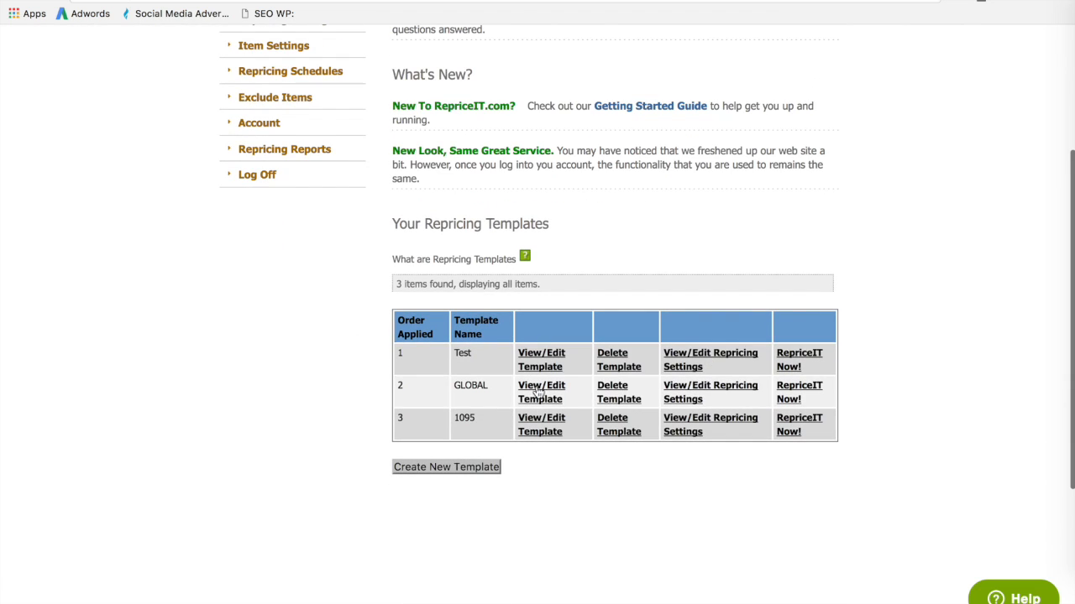
click(695, 431)
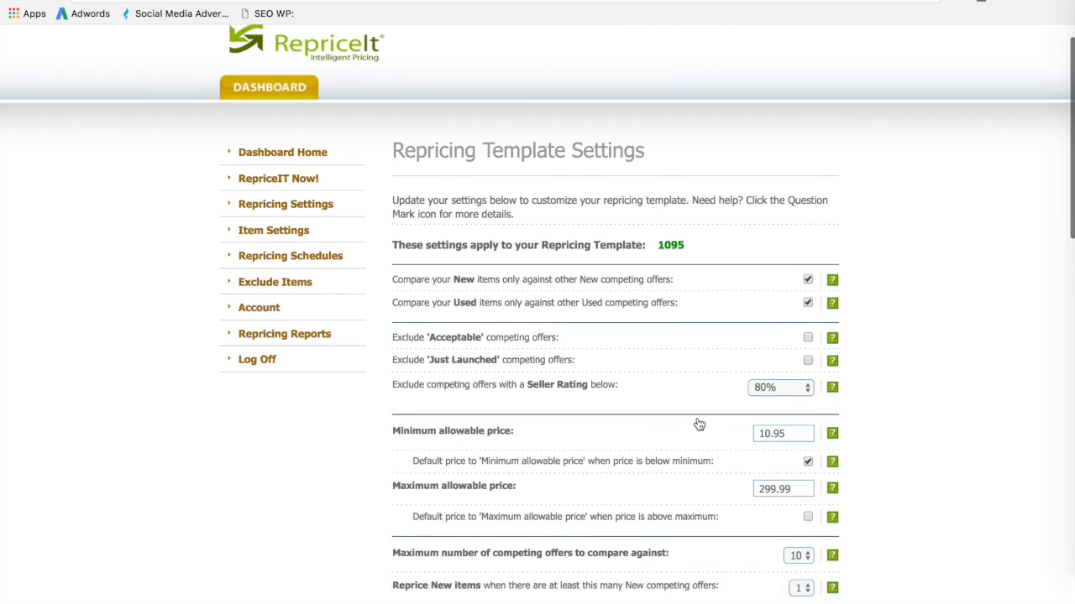
scroll(699, 425, down, 10)
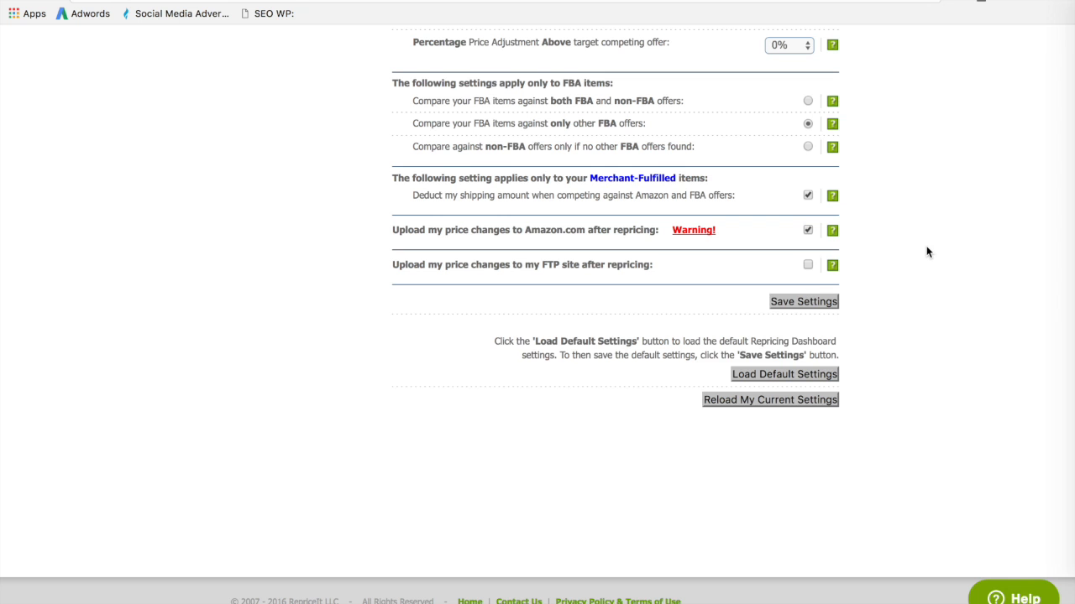
scroll(787, 307, up, 10)
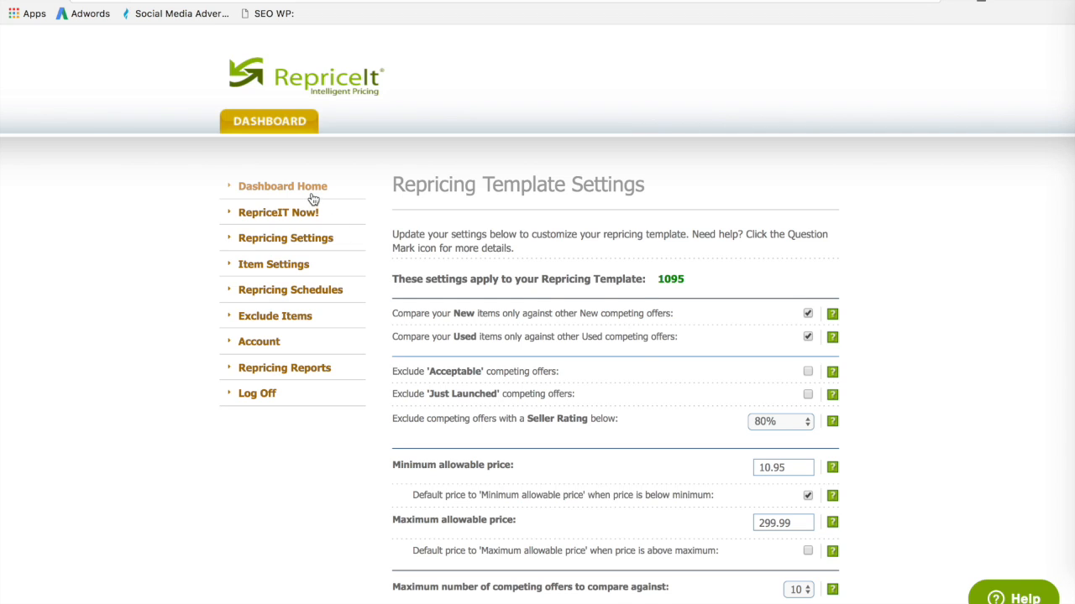
scroll(645, 356, down, 10)
scroll(644, 356, up, 15)
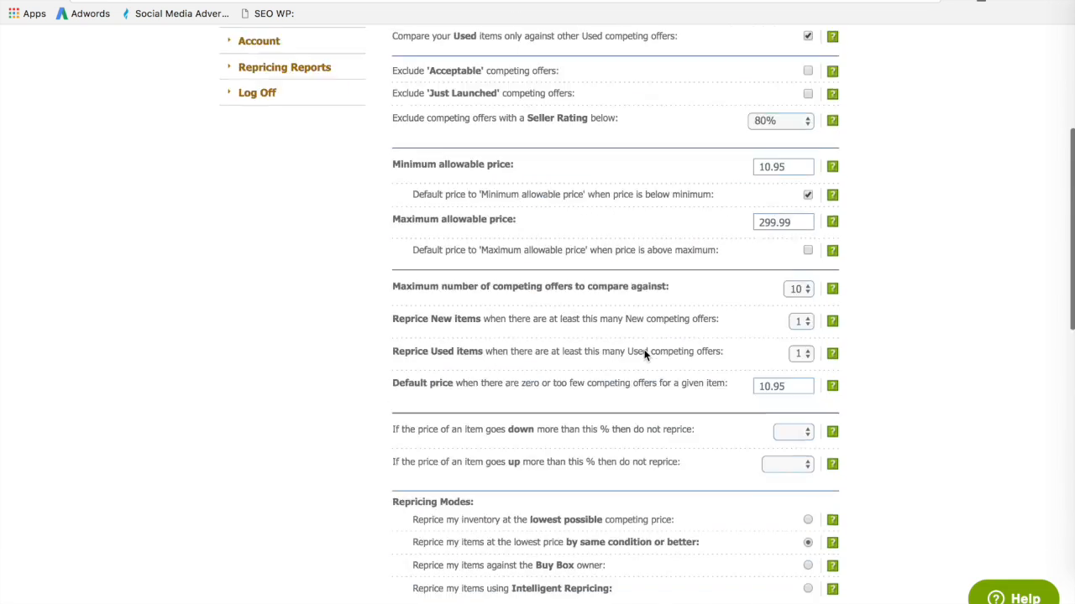
- Return to the dashboard home and submit an immediate repricing of the inventory with the GLOBAL template
click(315, 176)
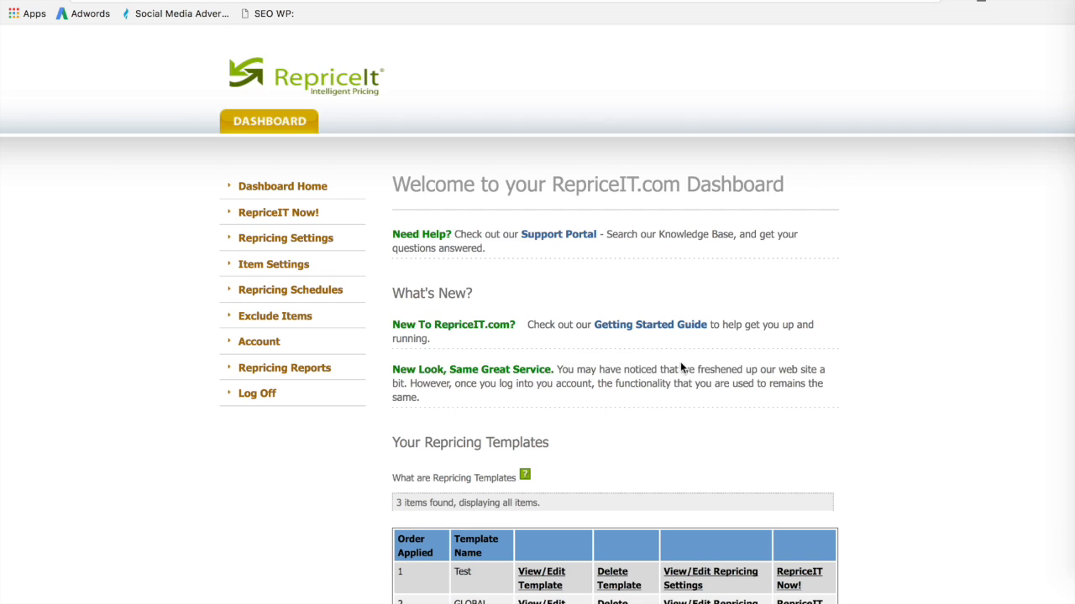
scroll(682, 365, down, 5)
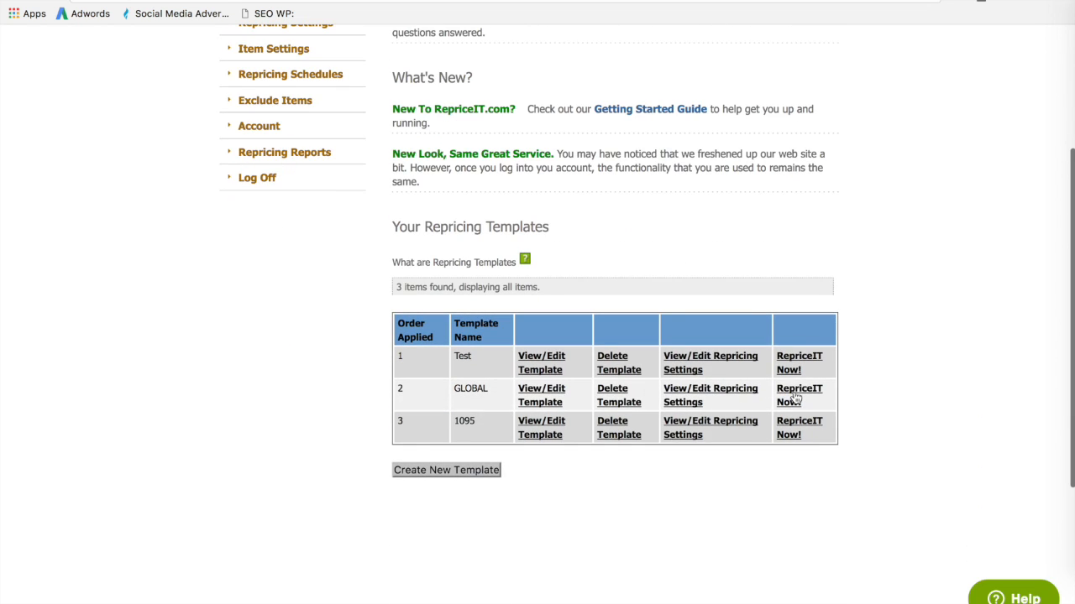
click(795, 400)
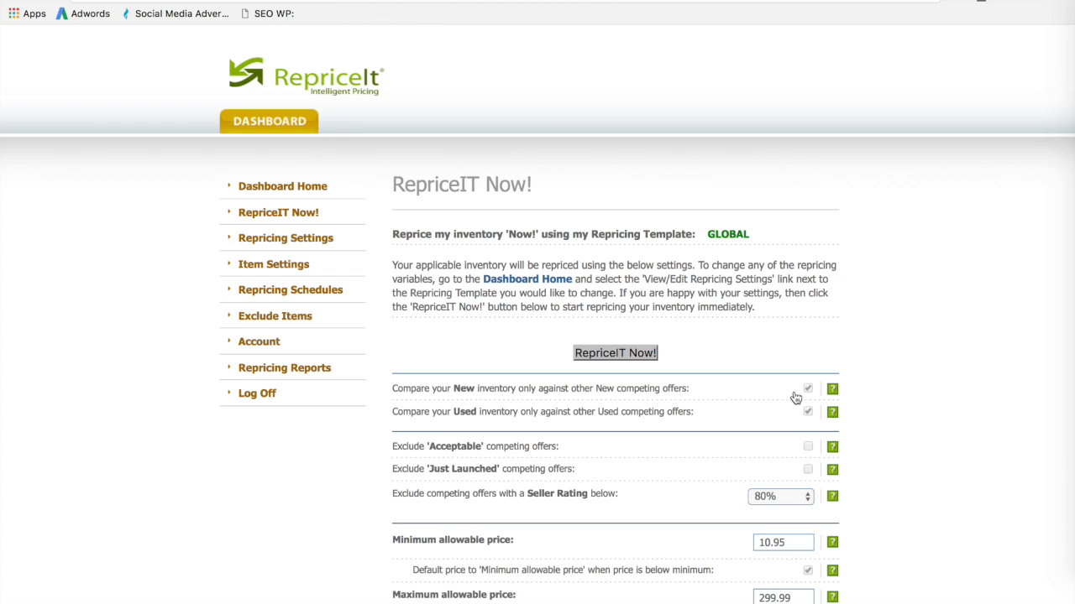
click(627, 355)
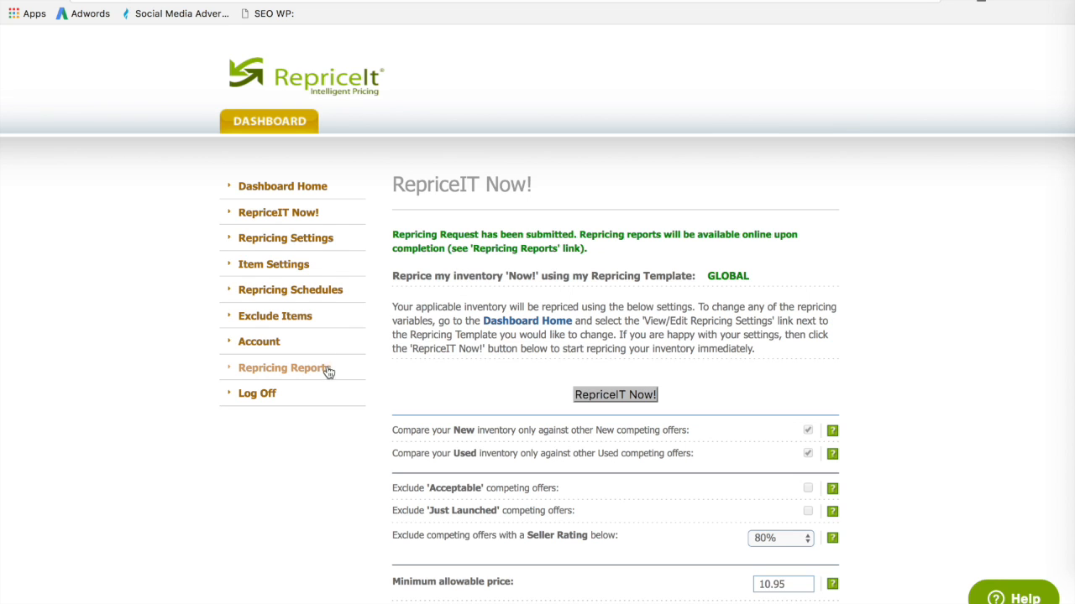
- Open the repricing reports and examine the three files of the most recent repricing run
click(287, 377)
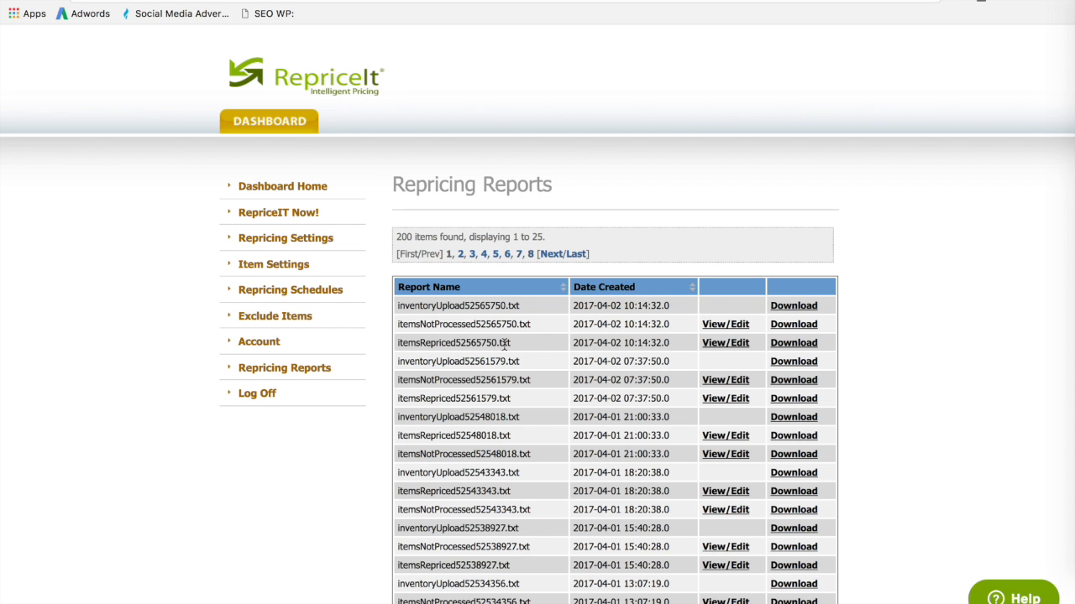
scroll(504, 345, down, 5)
scroll(505, 344, up, 3)
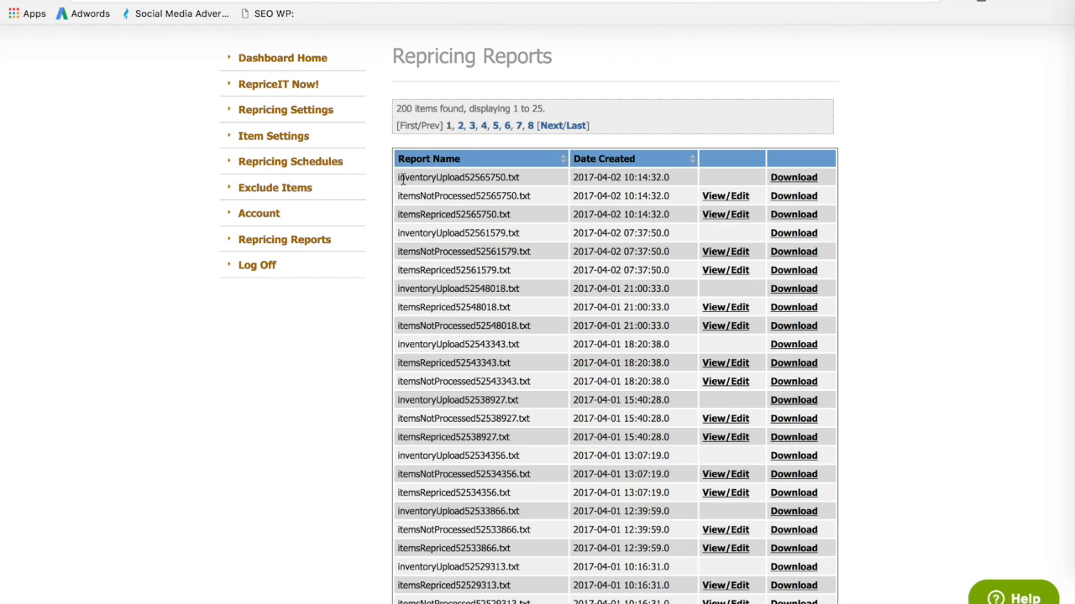
drag(398, 177, 524, 211)
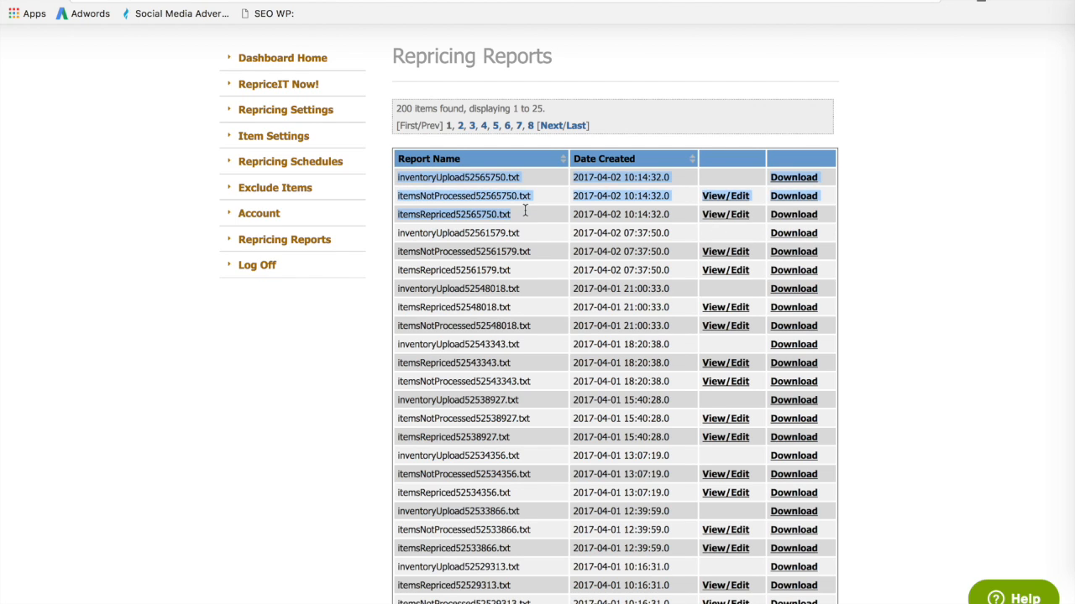
- View the newest items repriced report and sort its items by price change
click(724, 215)
scroll(724, 221, down, 3)
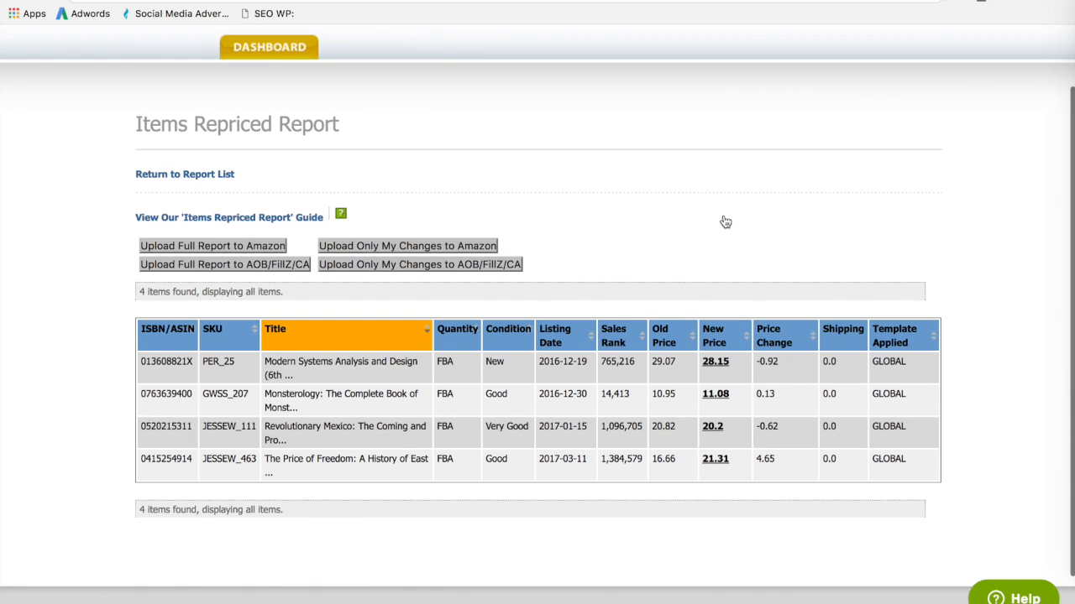
click(772, 340)
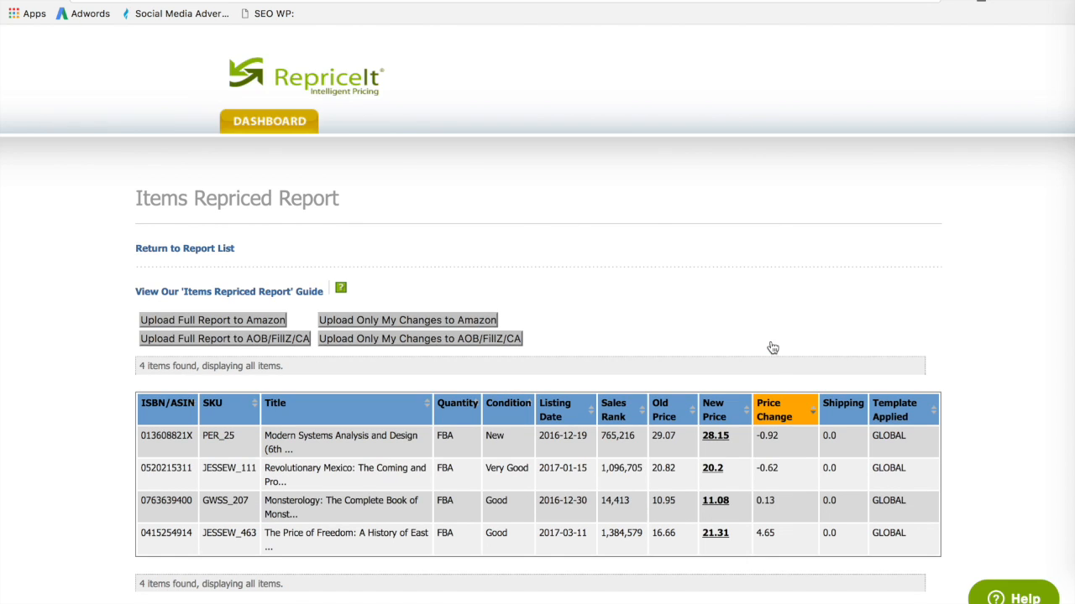
scroll(772, 348, down, 4)
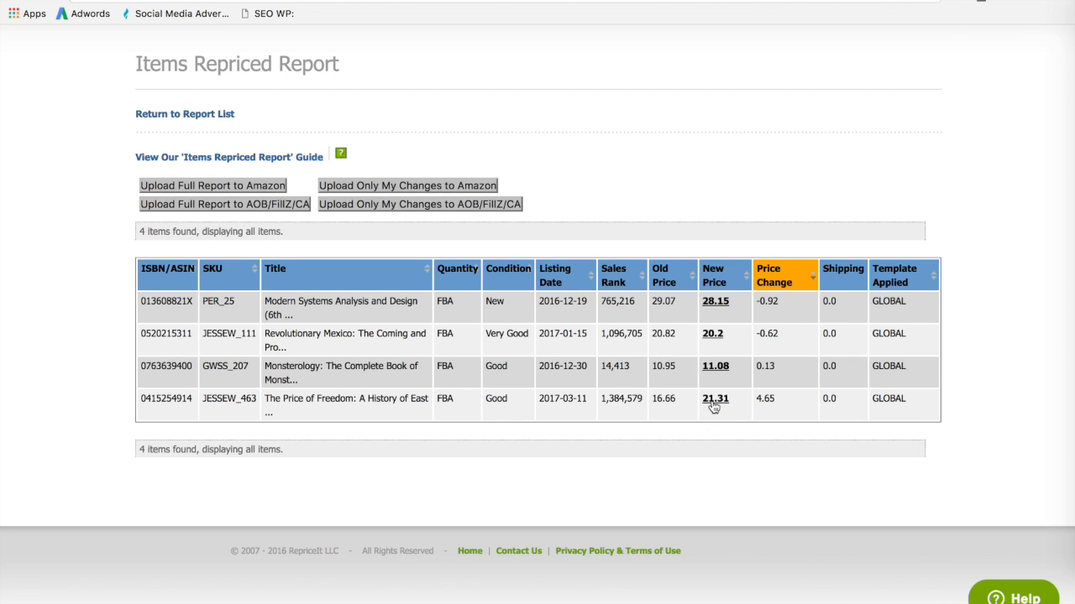
- Open the price details of Modern Systems Analysis and Design, compare its current and suggested prices with the live competing offers, and return to the report
click(715, 304)
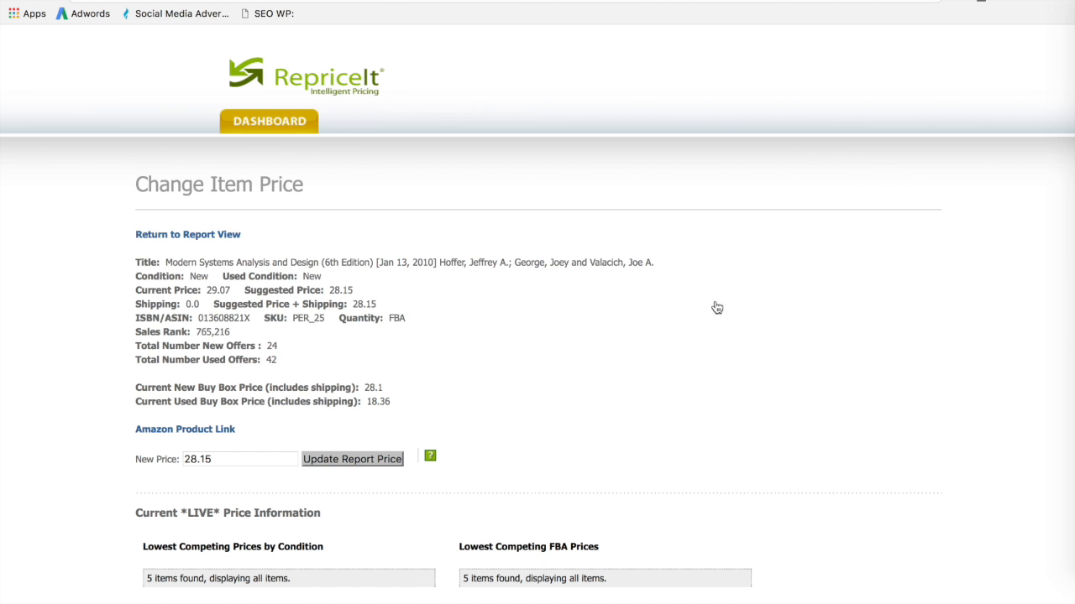
scroll(554, 334, down, 2)
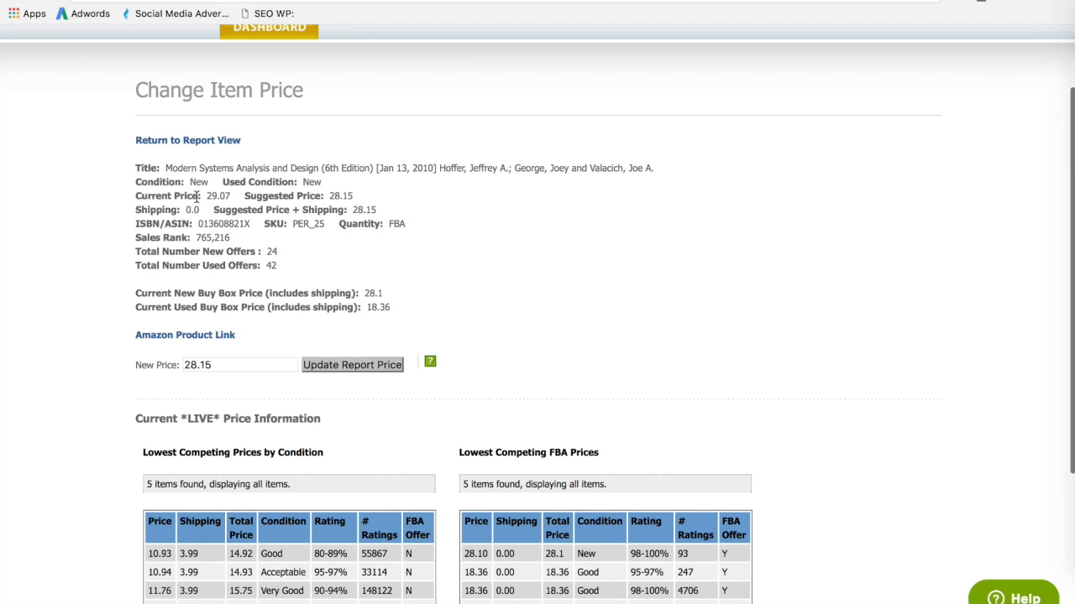
drag(206, 196, 230, 194)
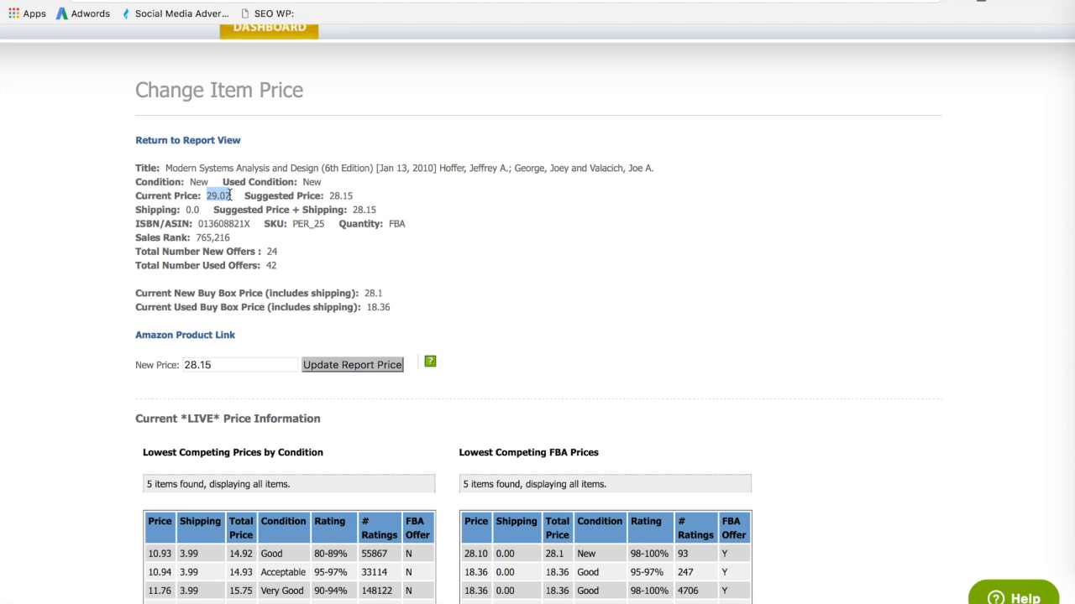
drag(329, 196, 359, 197)
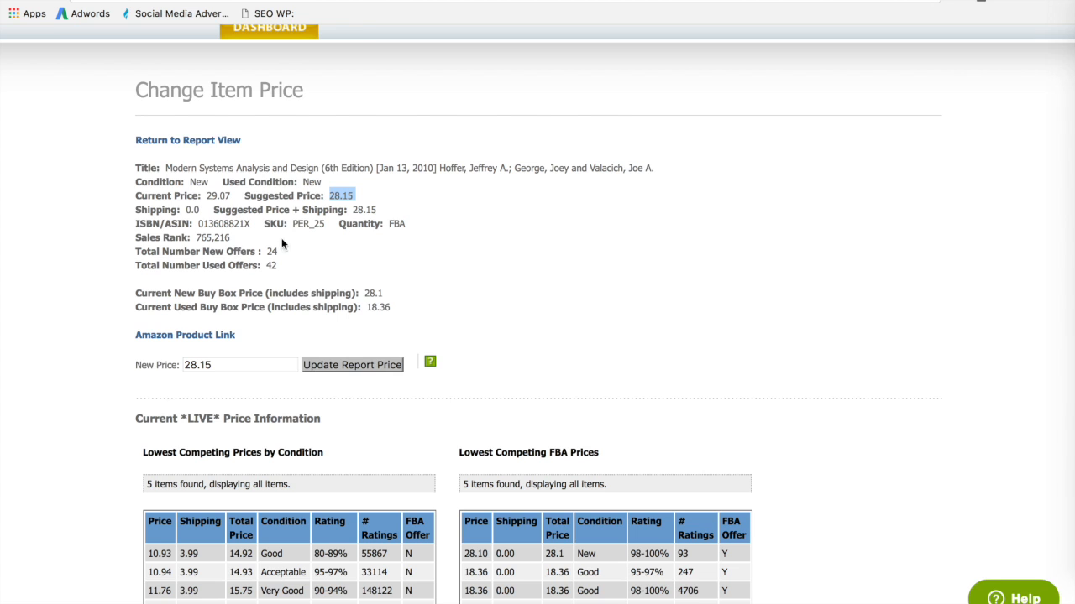
drag(230, 239, 214, 239)
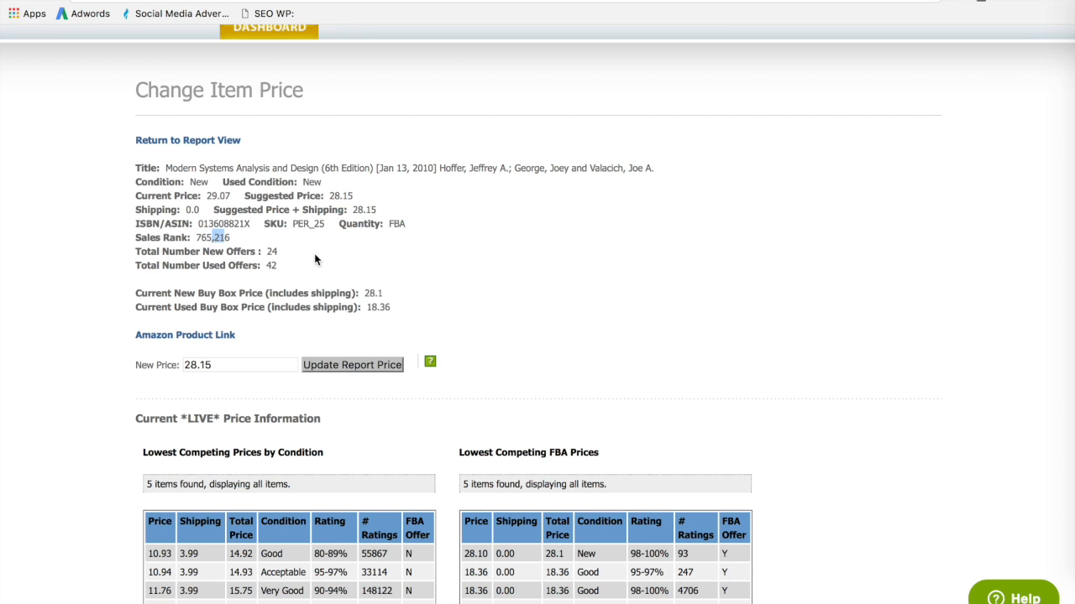
scroll(378, 277, down, 3)
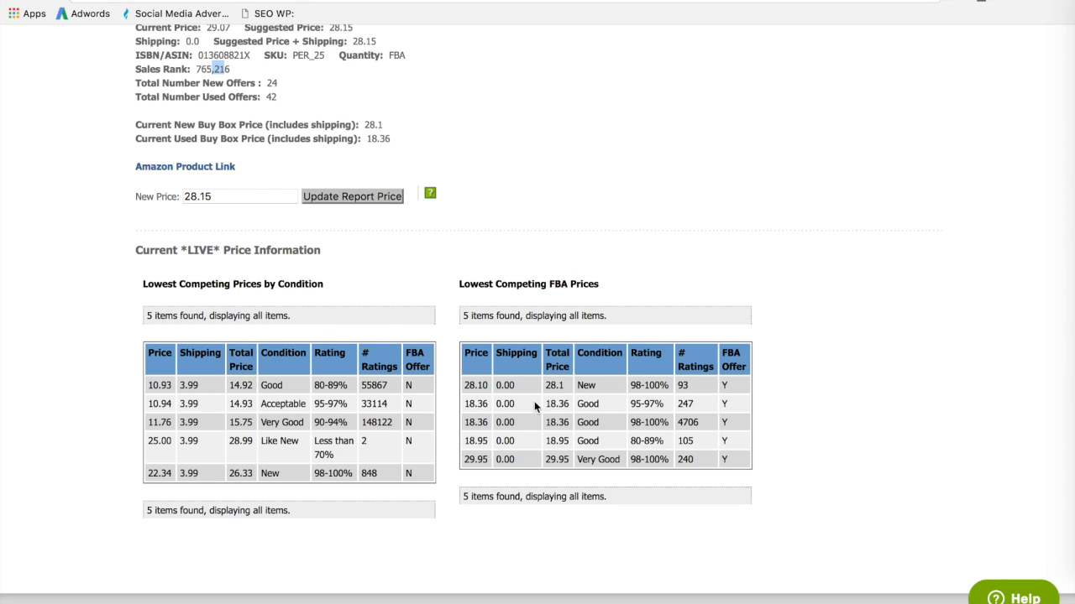
scroll(509, 358, up, 2)
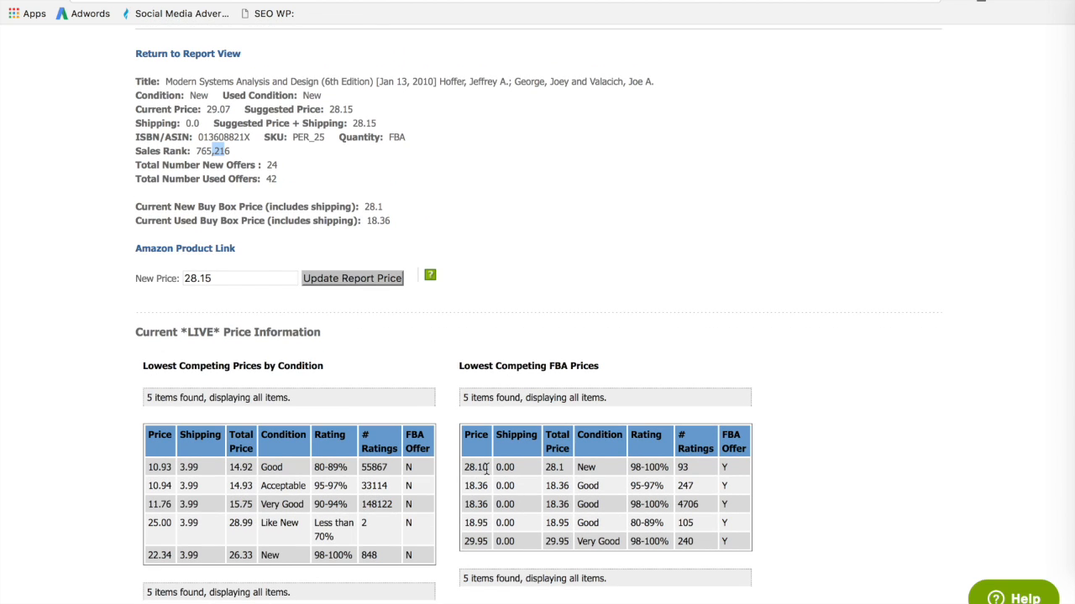
drag(488, 542, 462, 541)
drag(486, 468, 464, 472)
scroll(604, 460, up, 5)
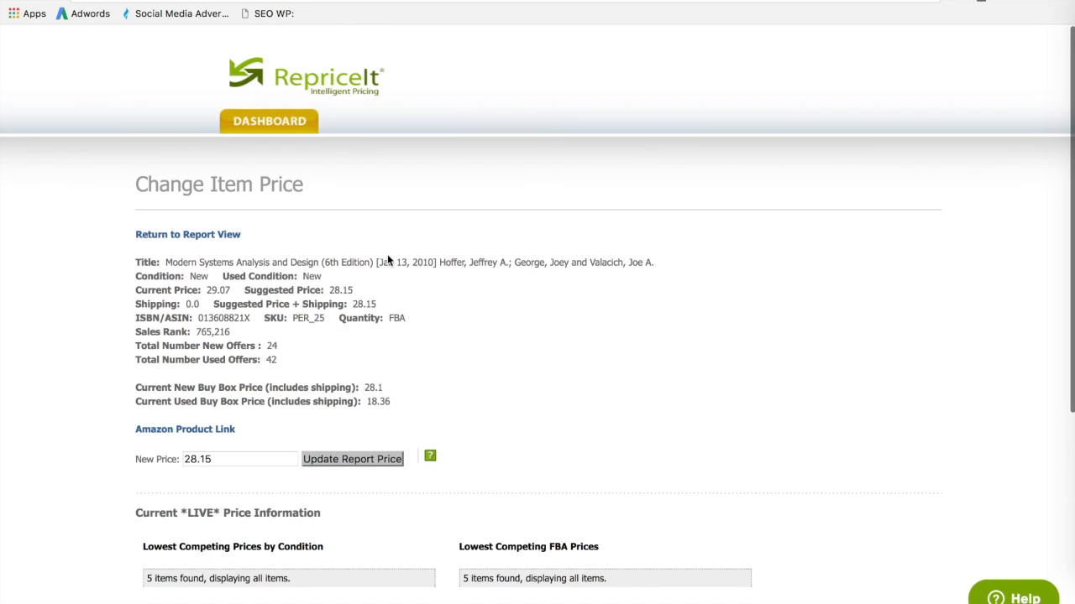
click(214, 235)
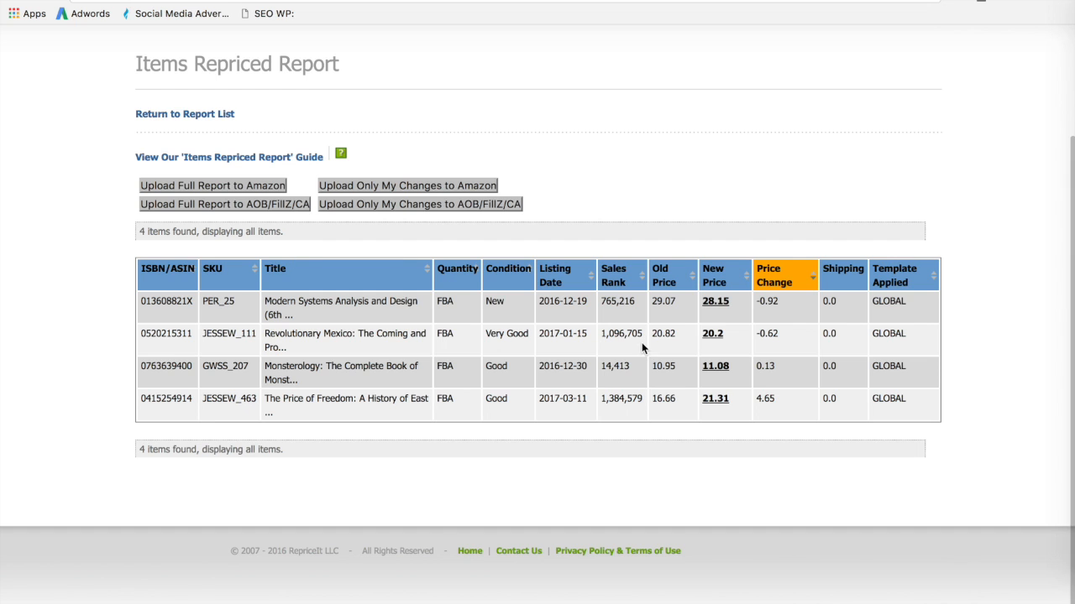
- Open the price details of The Price of Freedom, examine its live competing FBA prices, and return to the report
click(715, 402)
scroll(549, 370, down, 2)
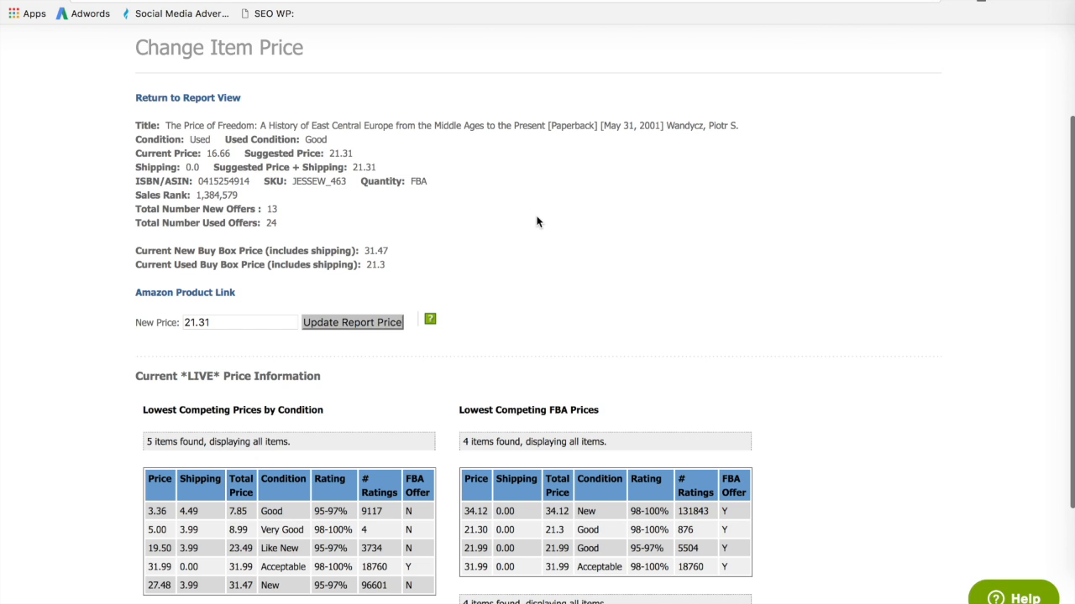
scroll(538, 222, down, 3)
scroll(537, 221, up, 2)
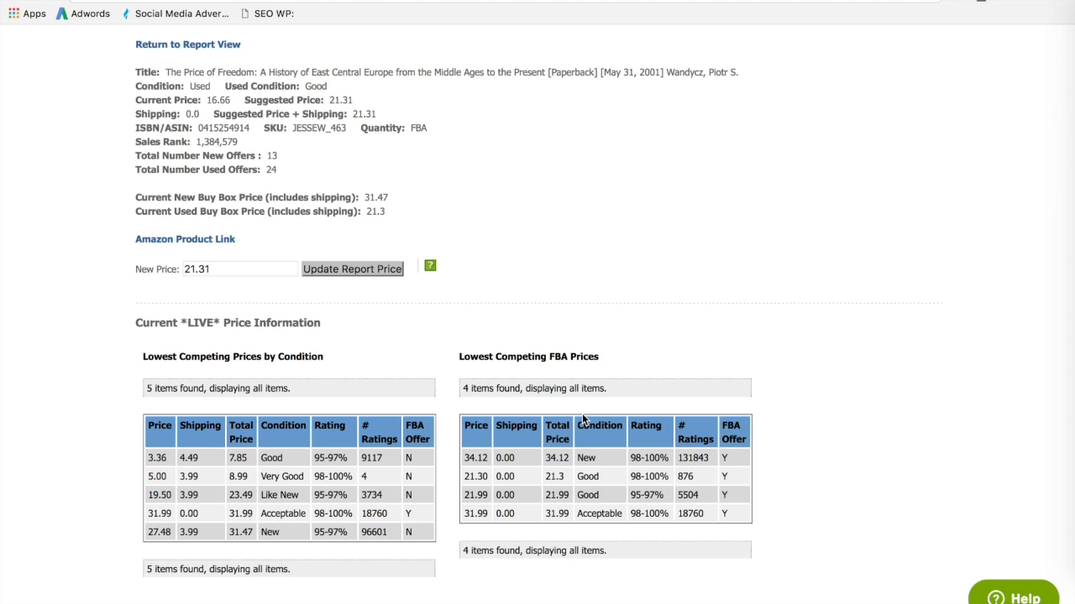
scroll(583, 419, up, 1)
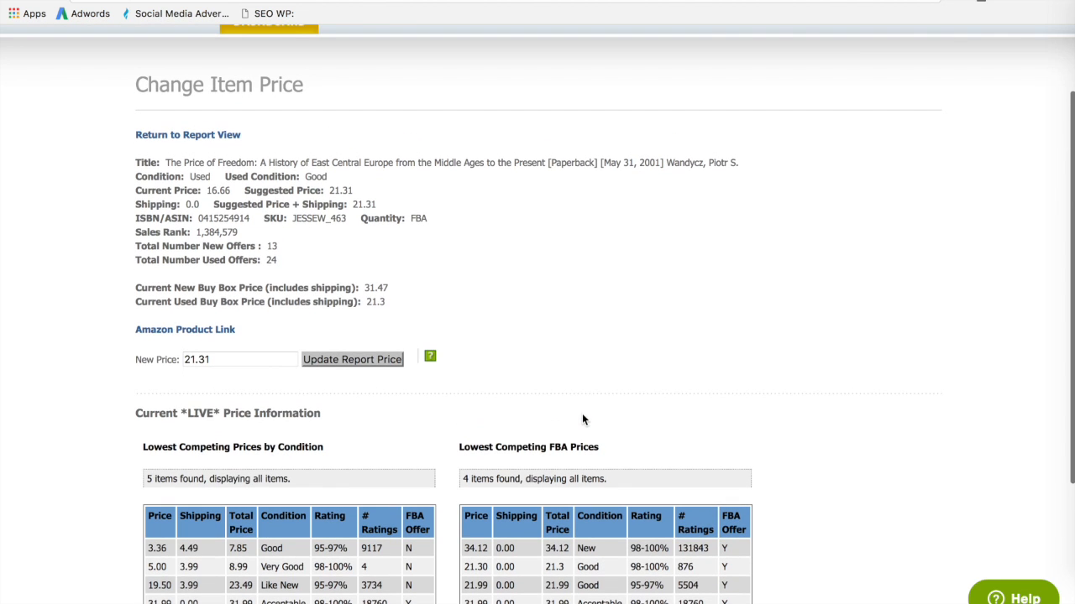
click(223, 136)
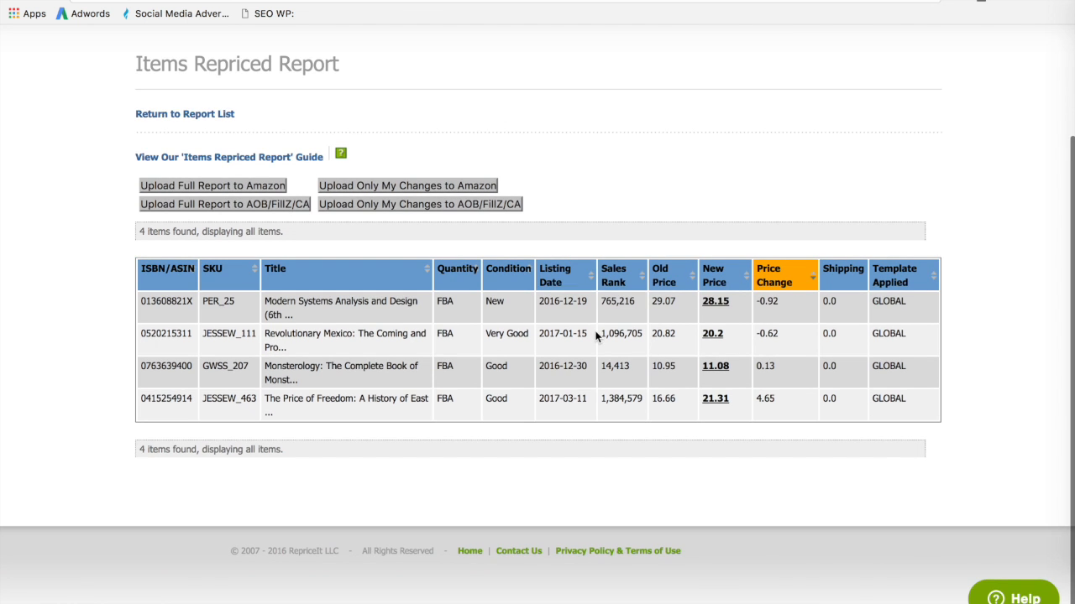
click(228, 114)
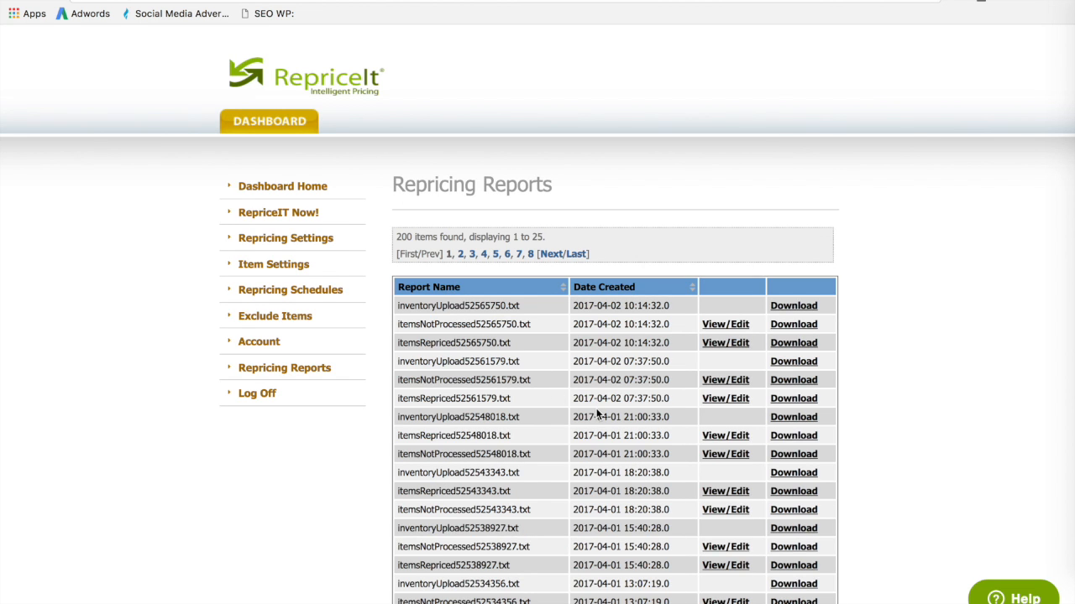
click(725, 399)
scroll(727, 407, down, 3)
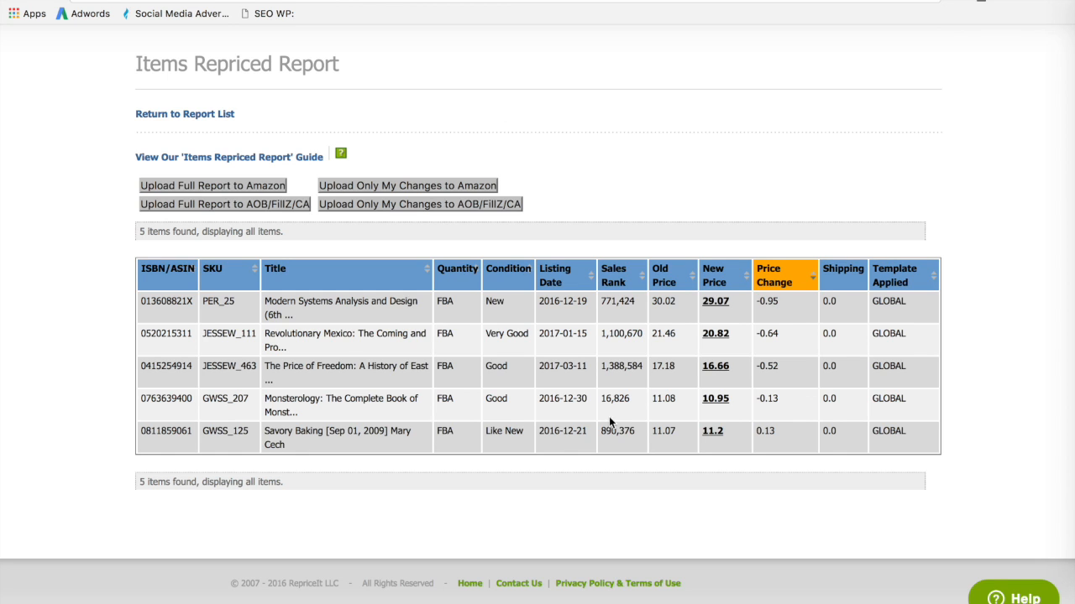
scroll(590, 393, up, 1)
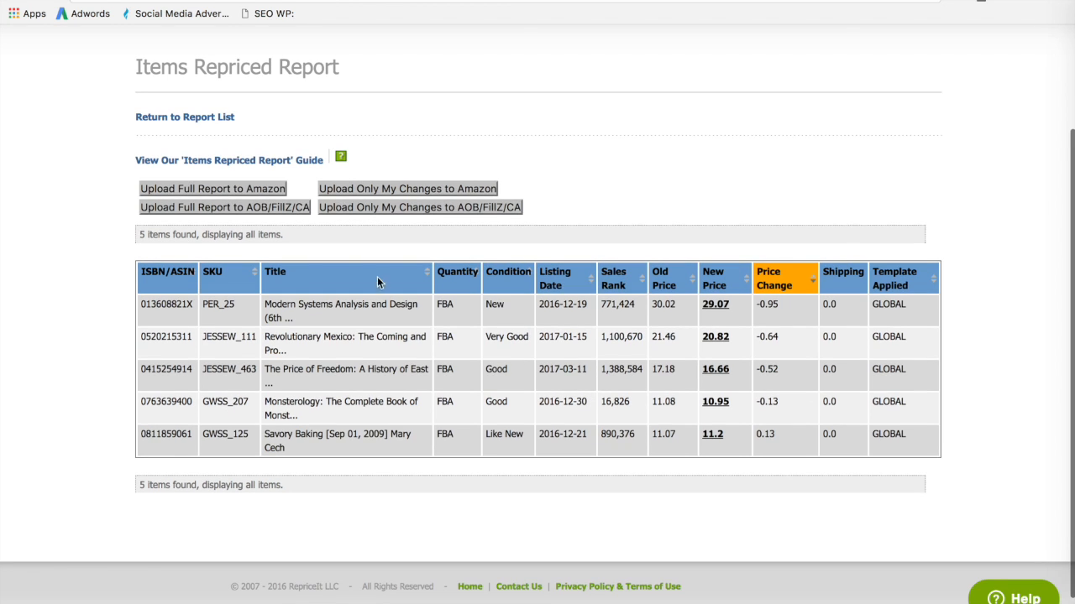
click(206, 118)
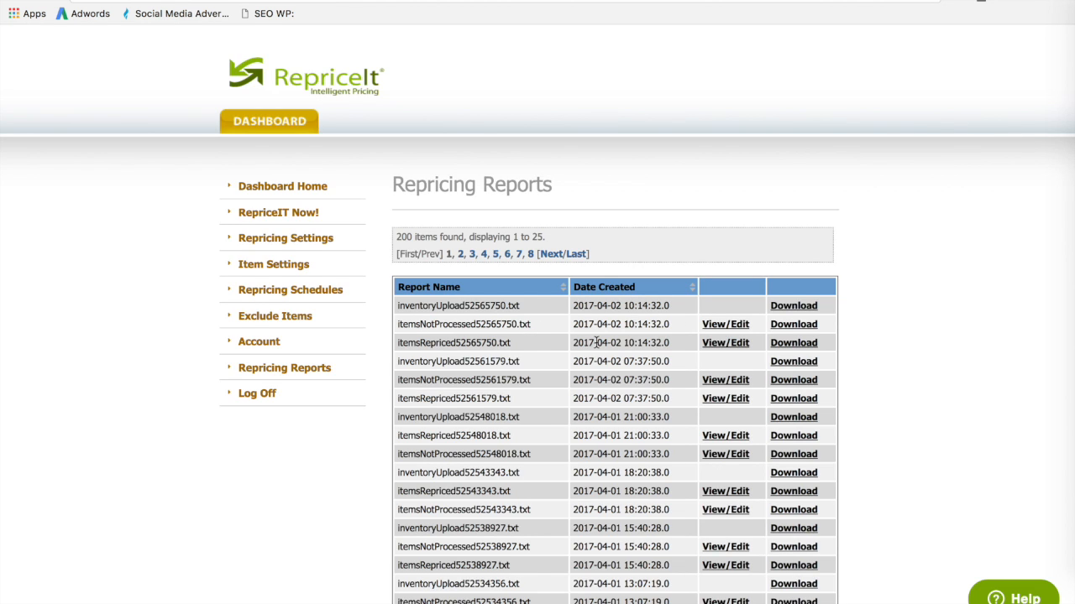
scroll(596, 342, down, 5)
scroll(638, 370, up, 3)
scroll(692, 401, down, 1)
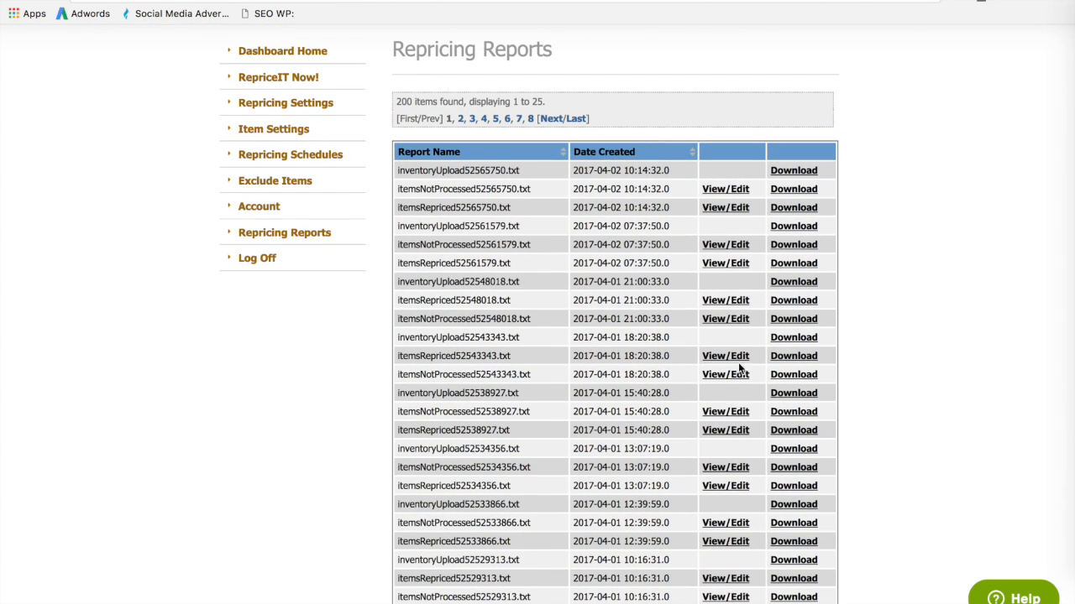
click(727, 356)
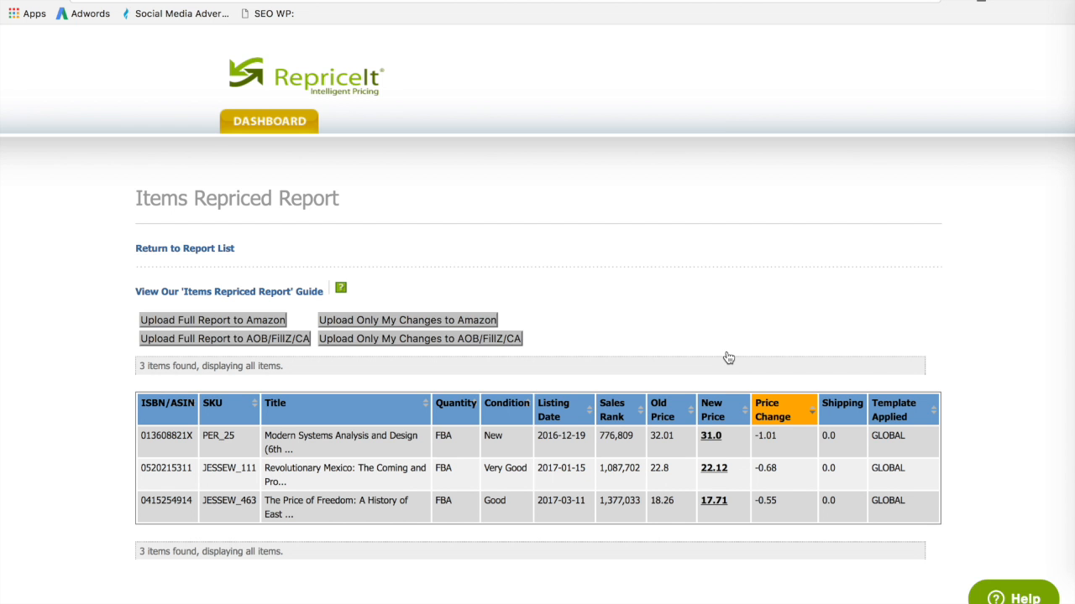
scroll(729, 358, down, 2)
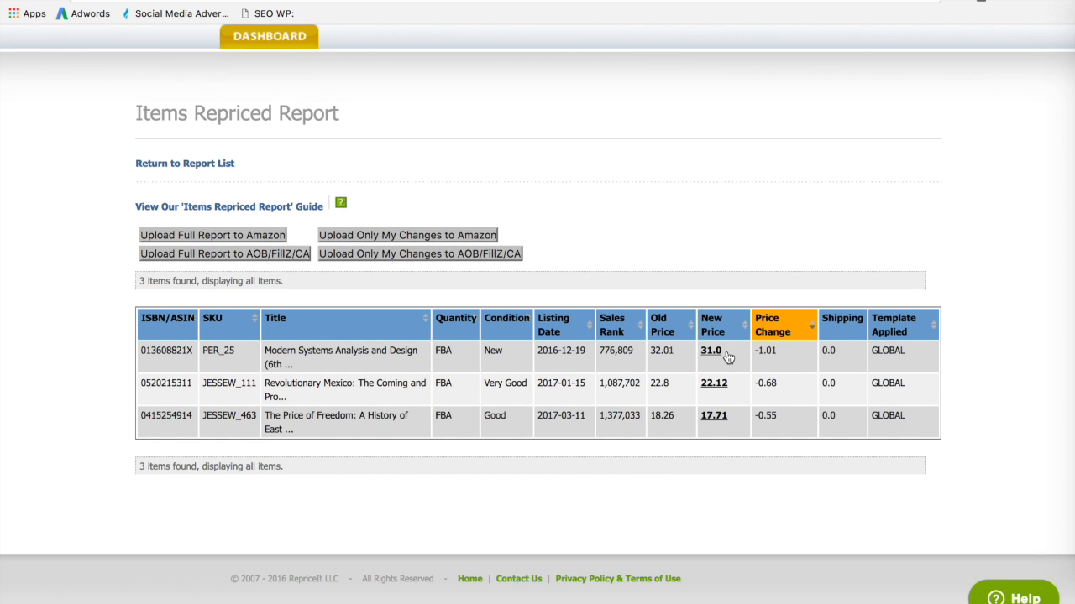
click(209, 165)
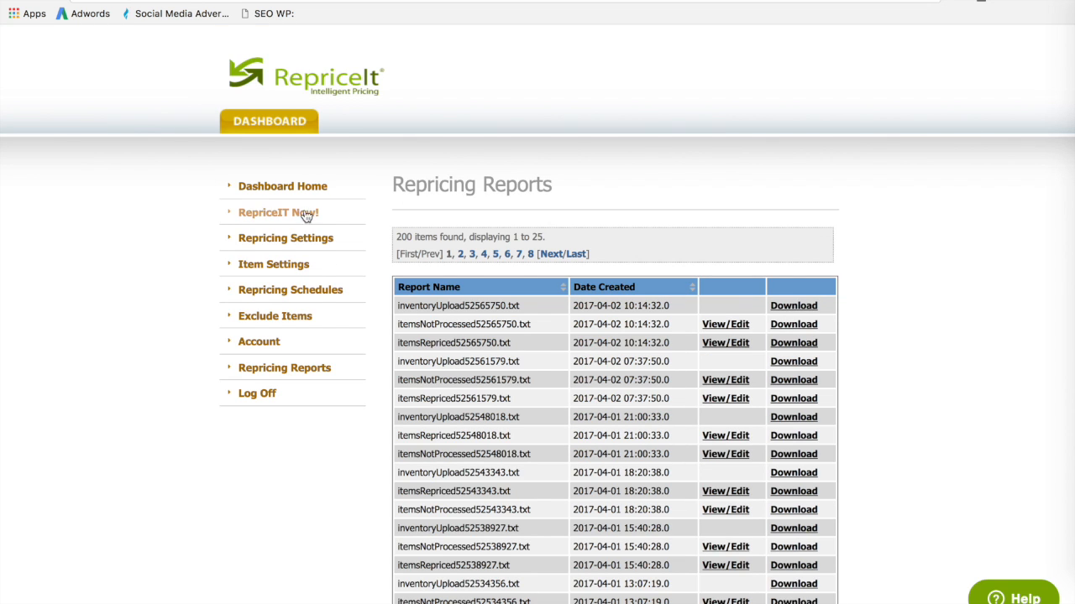
- In the GLOBAL template's repricing settings, set the do-not-reprice limit for price decreases to 30% and save the settings
click(307, 188)
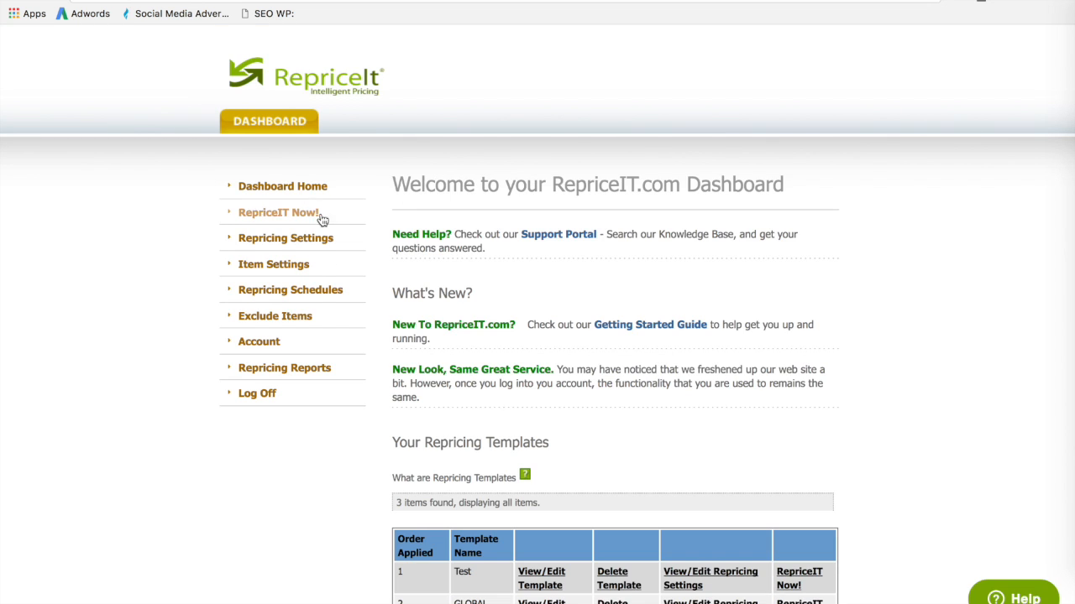
scroll(642, 381, down, 5)
scroll(643, 381, up, 5)
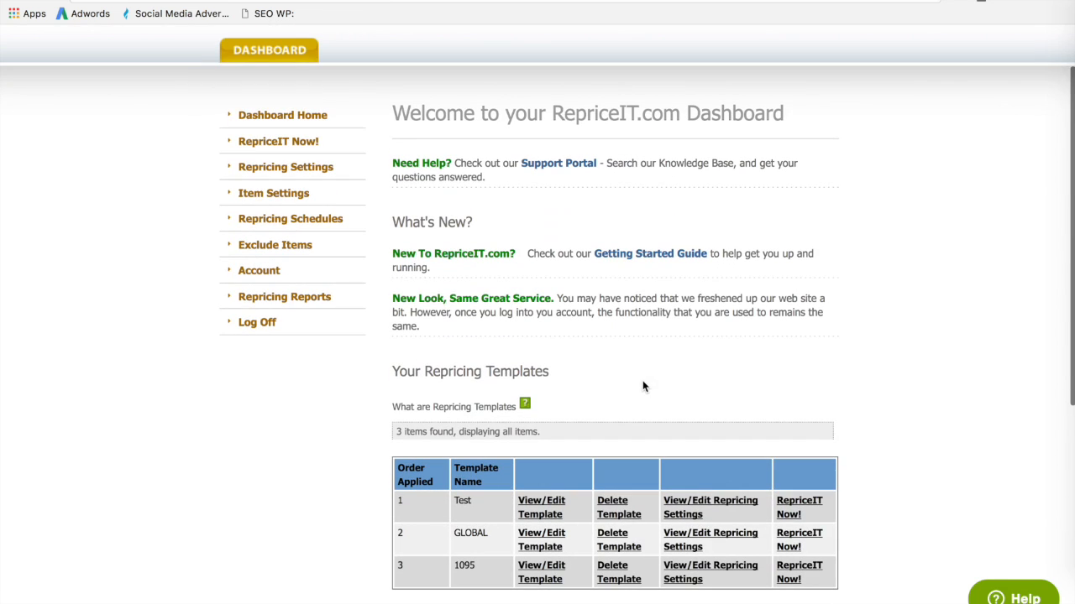
click(687, 534)
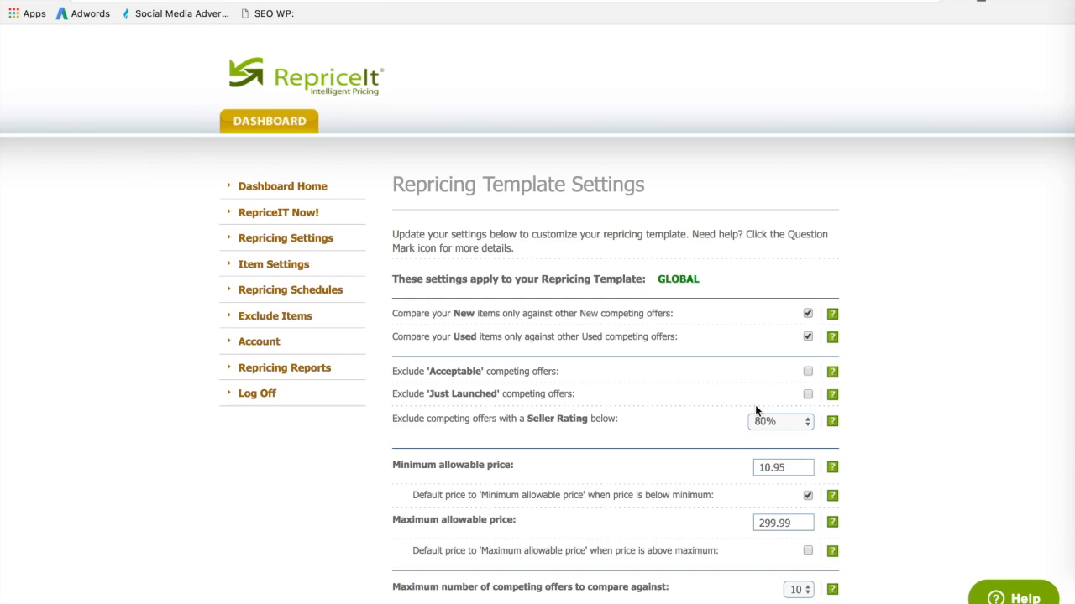
scroll(755, 405, down, 5)
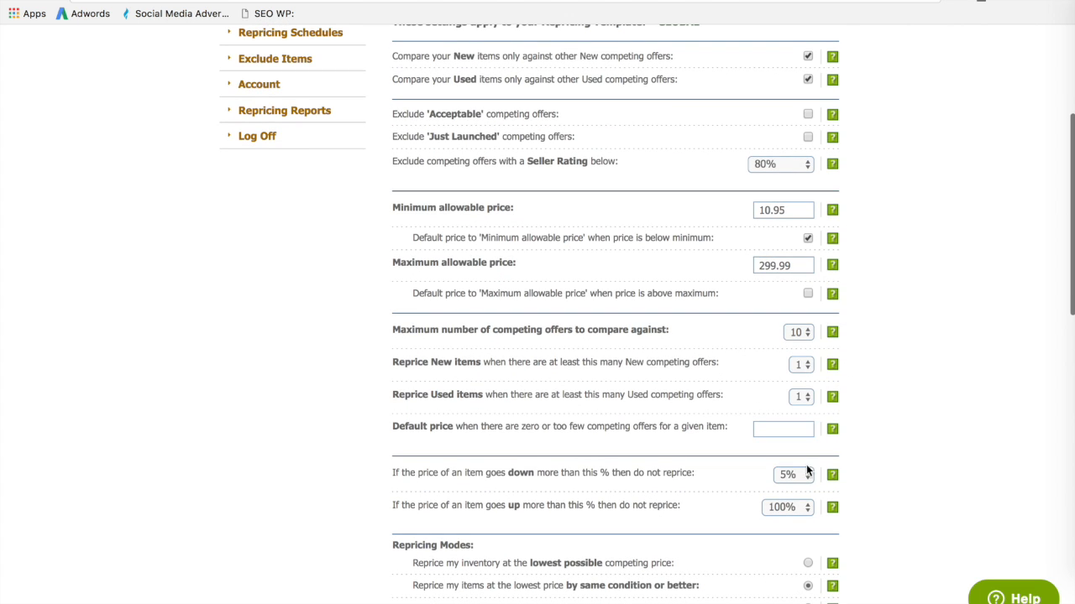
scroll(853, 458, down, 2)
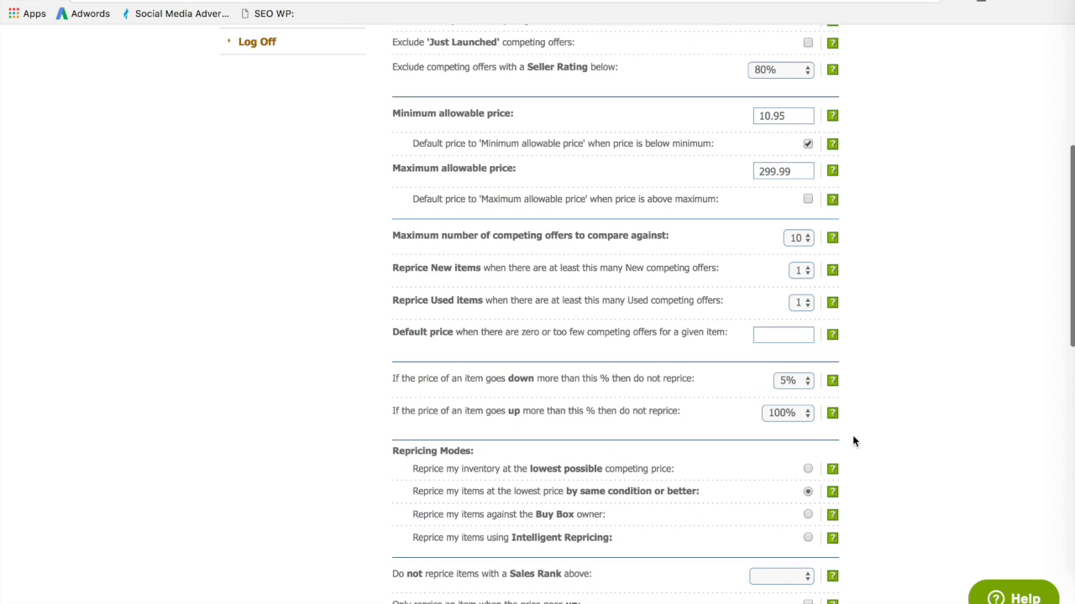
click(808, 387)
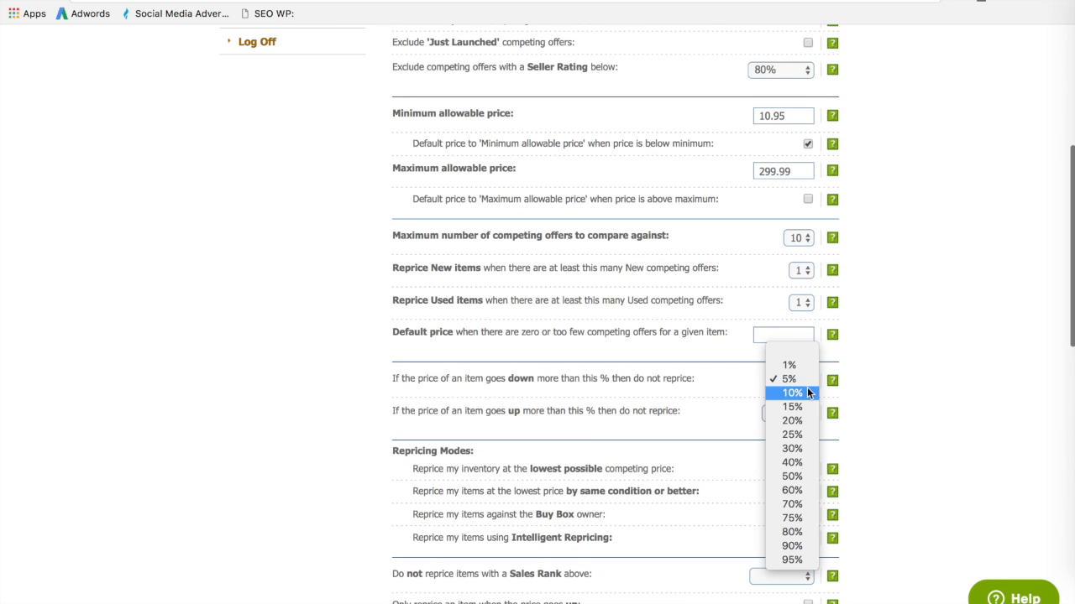
click(808, 449)
scroll(915, 416, down, 10)
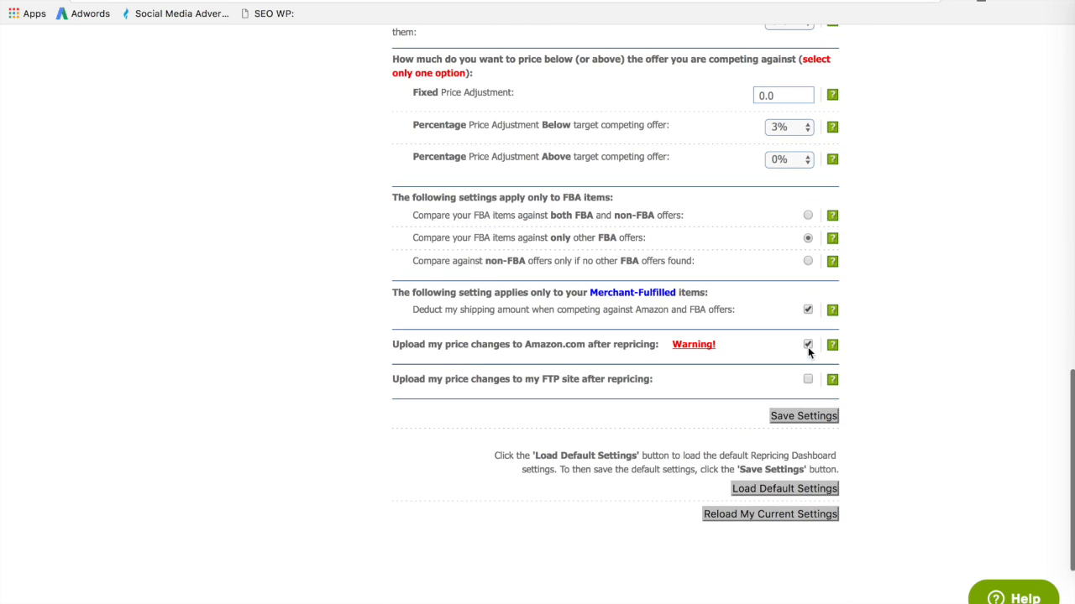
click(811, 414)
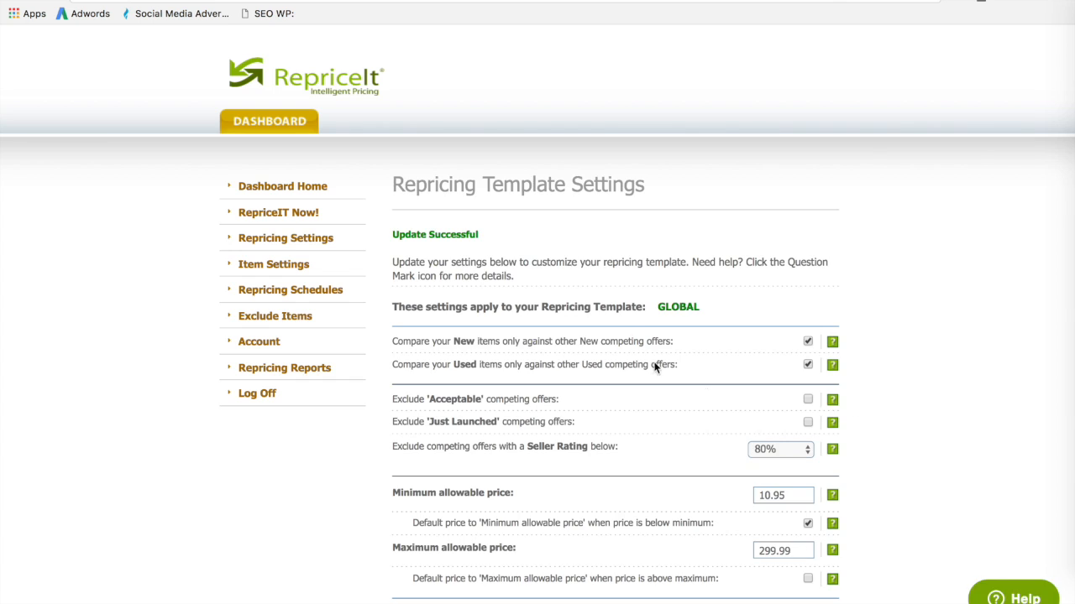
- Try to submit an immediate repricing of the inventory with the GLOBAL template from the dashboard home
click(317, 186)
scroll(725, 416, down, 5)
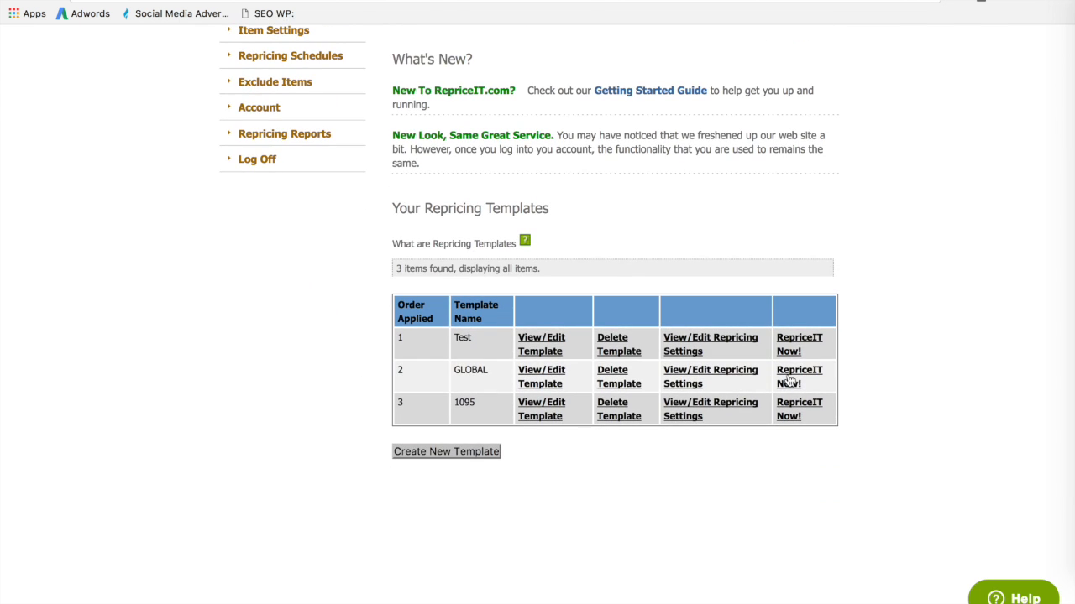
click(789, 381)
click(618, 356)
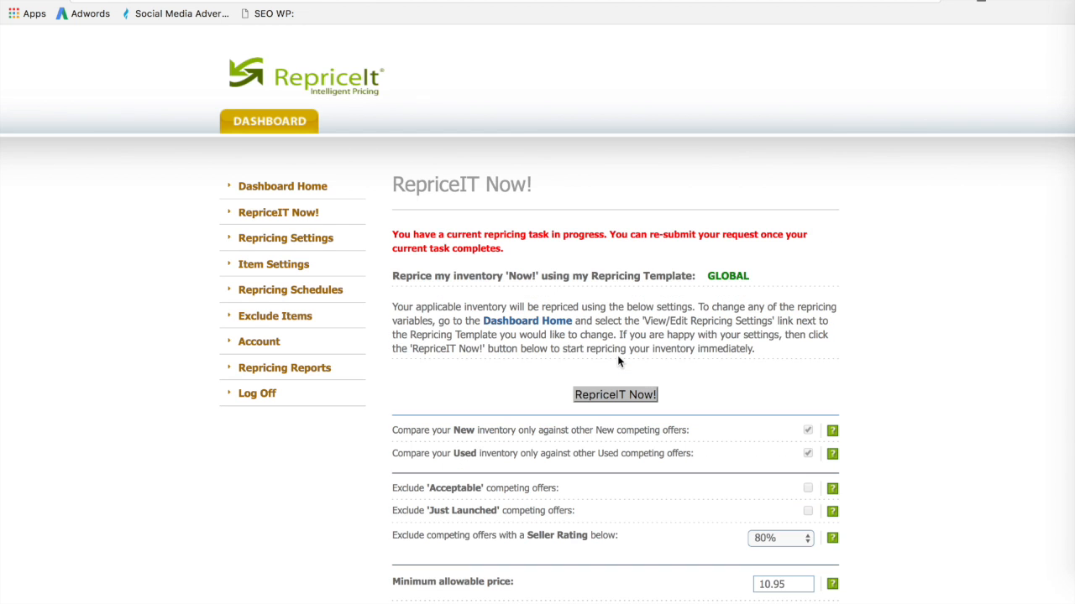
drag(392, 237, 553, 239)
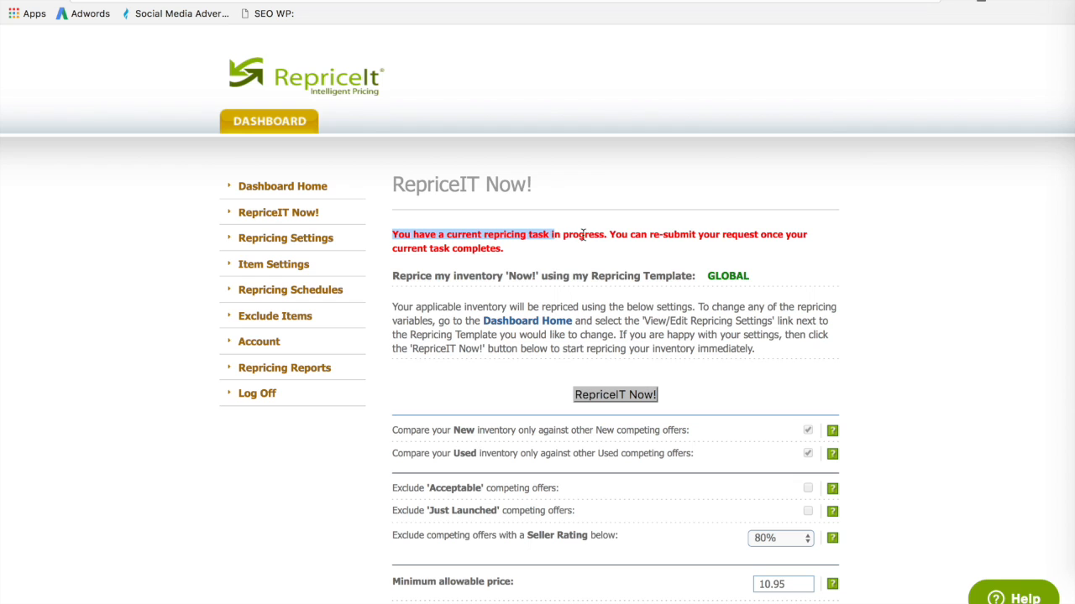
click(583, 235)
- Open the repricing reports, check the creation time of the newest report, and refresh the list
click(324, 372)
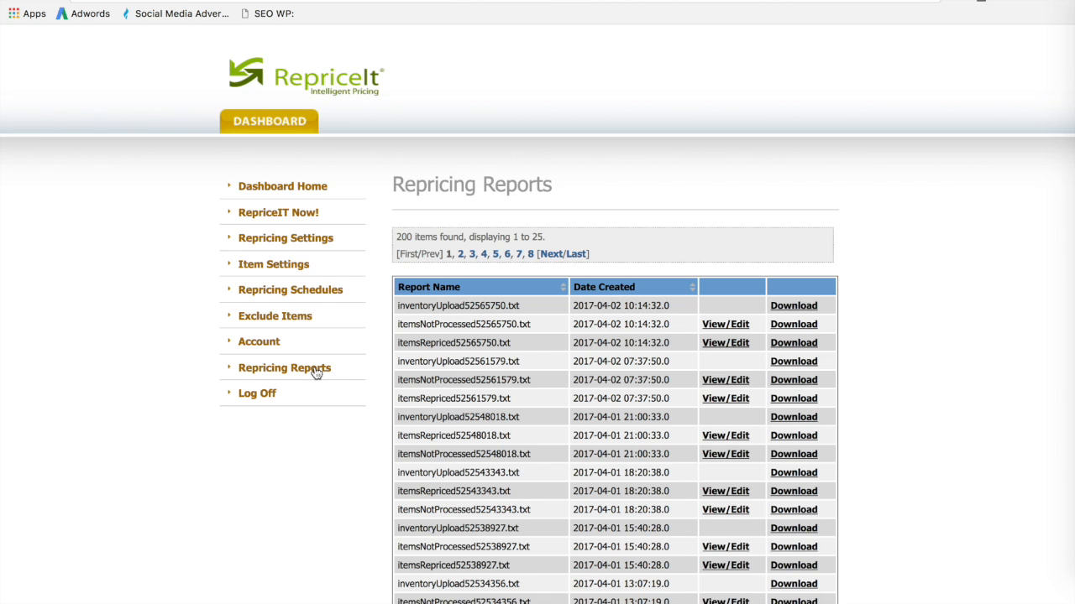
drag(623, 307, 664, 306)
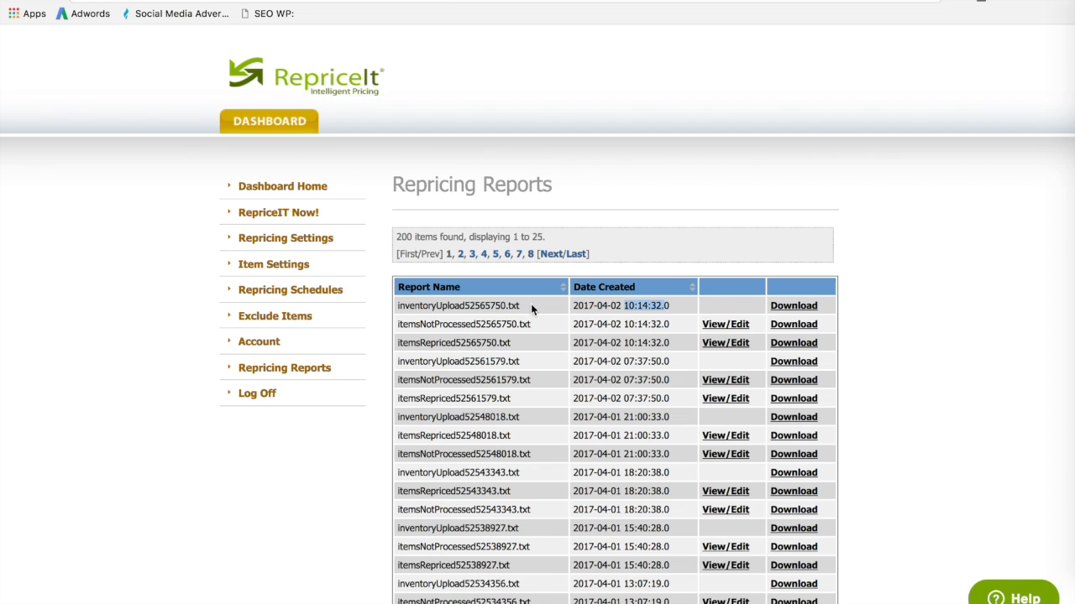
click(324, 374)
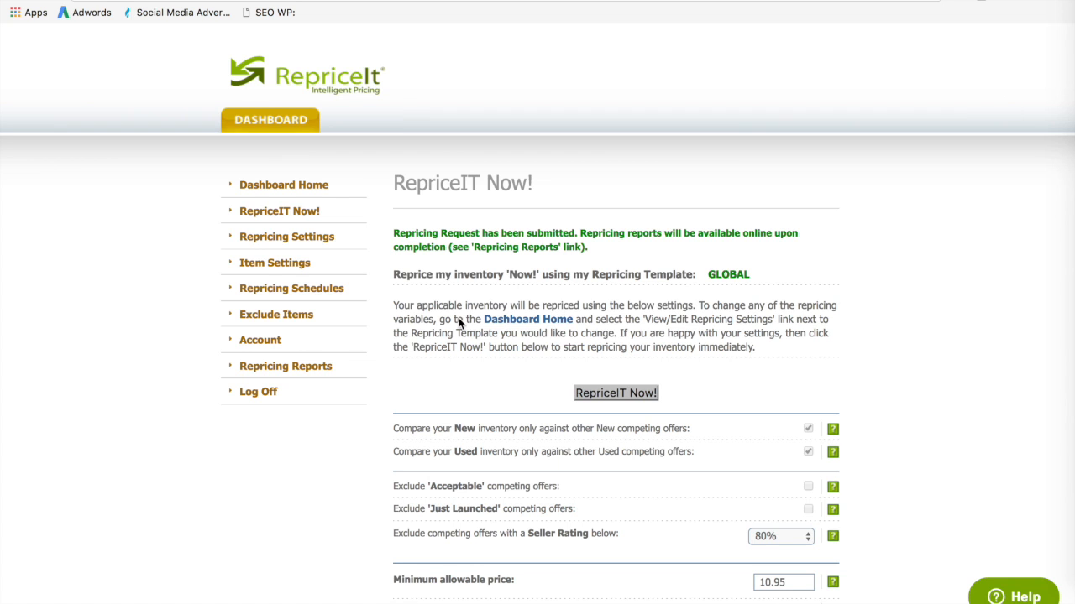
click(292, 371)
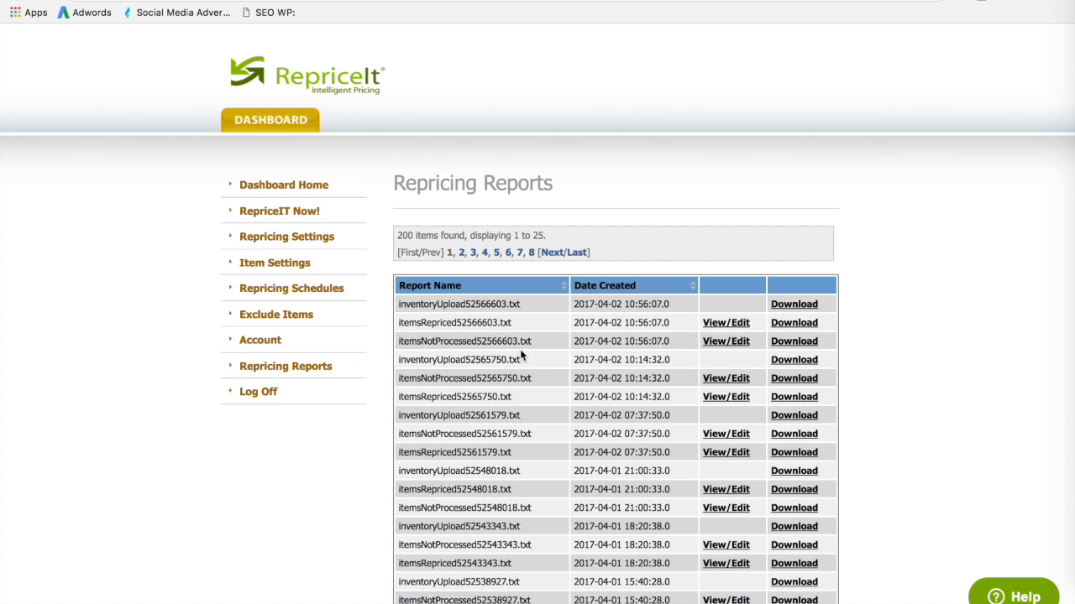
drag(649, 322, 623, 324)
click(716, 329)
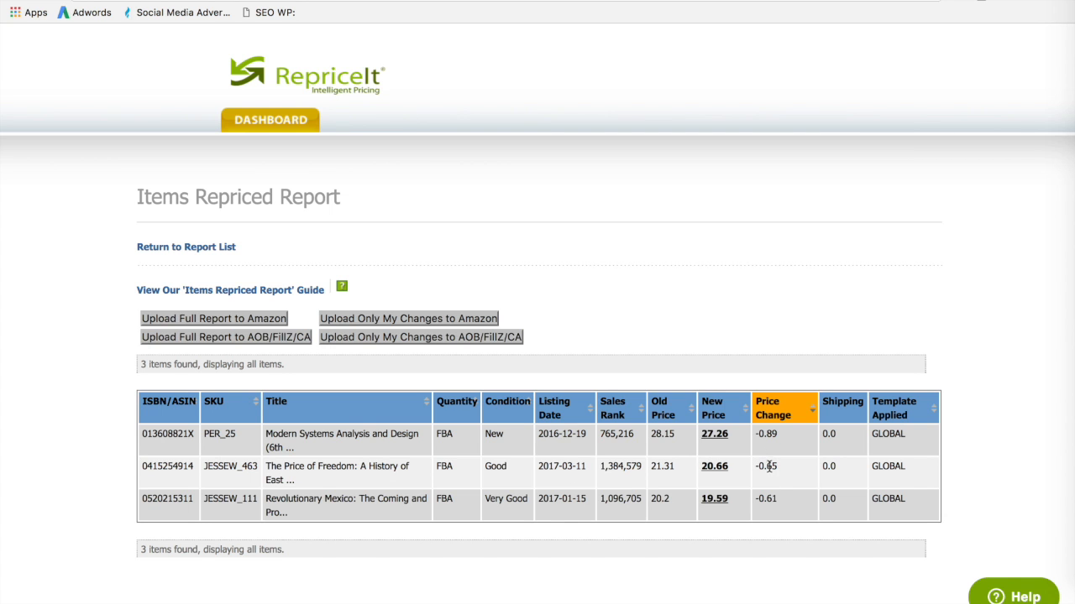
click(211, 247)
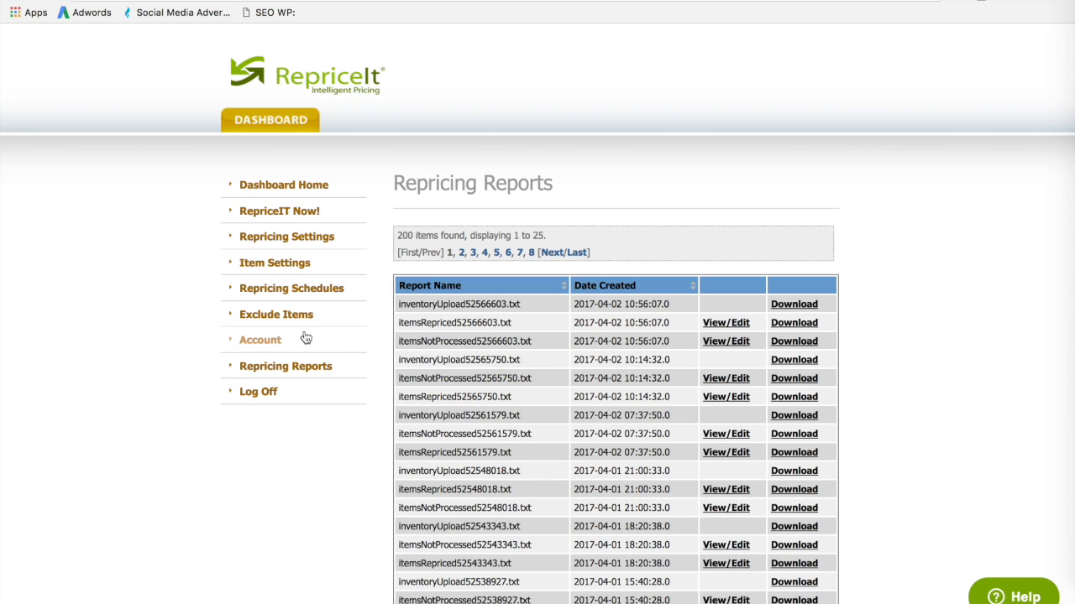
click(298, 367)
click(300, 370)
- Open the GLOBAL template's repricing settings from the dashboard home and review its price limits, repricing modes, and Amazon pricing options
click(314, 187)
scroll(686, 365, down, 5)
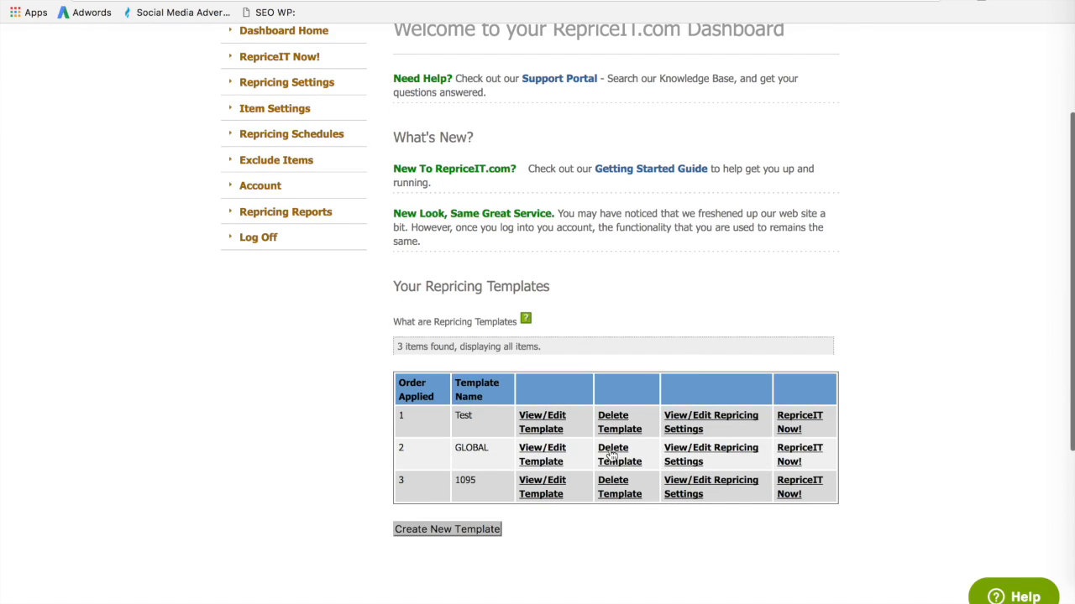
click(690, 454)
scroll(649, 402, down, 5)
scroll(649, 402, up, 1)
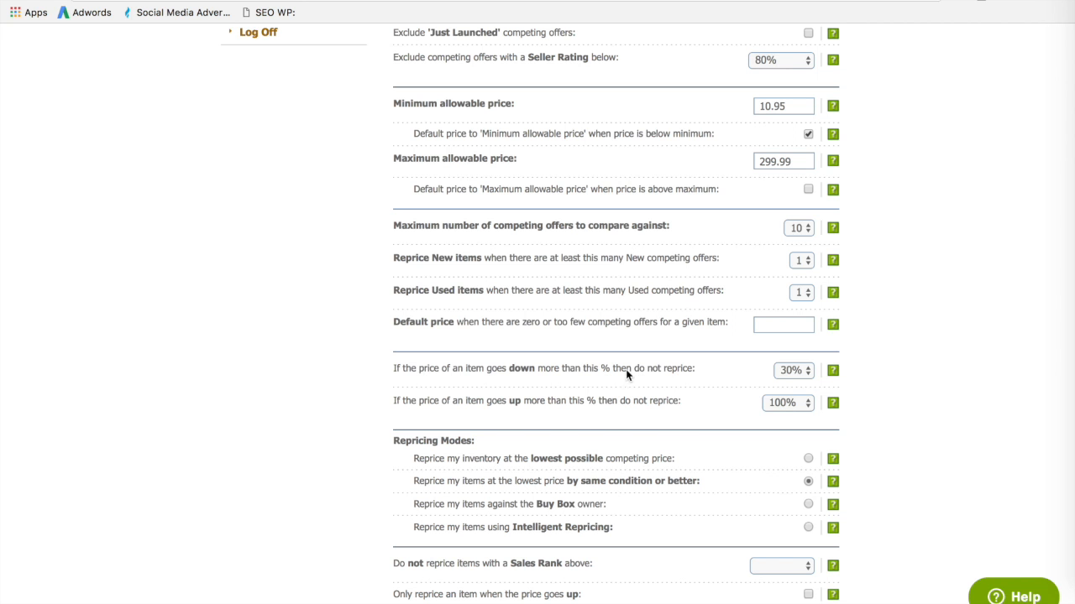
scroll(577, 386, down, 4)
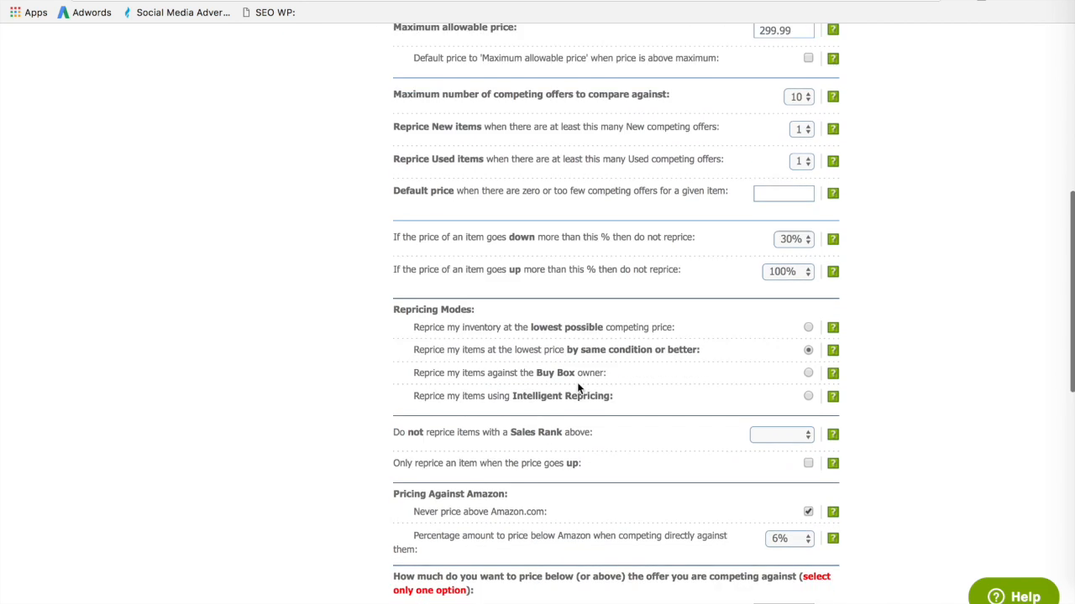
scroll(577, 386, down, 2)
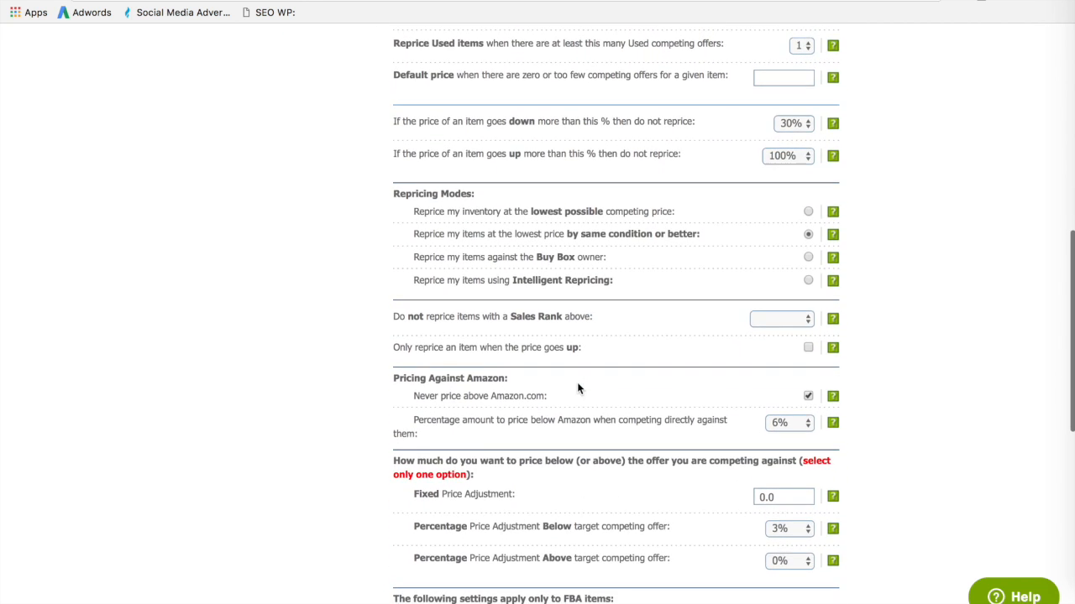
scroll(578, 388, up, 4)
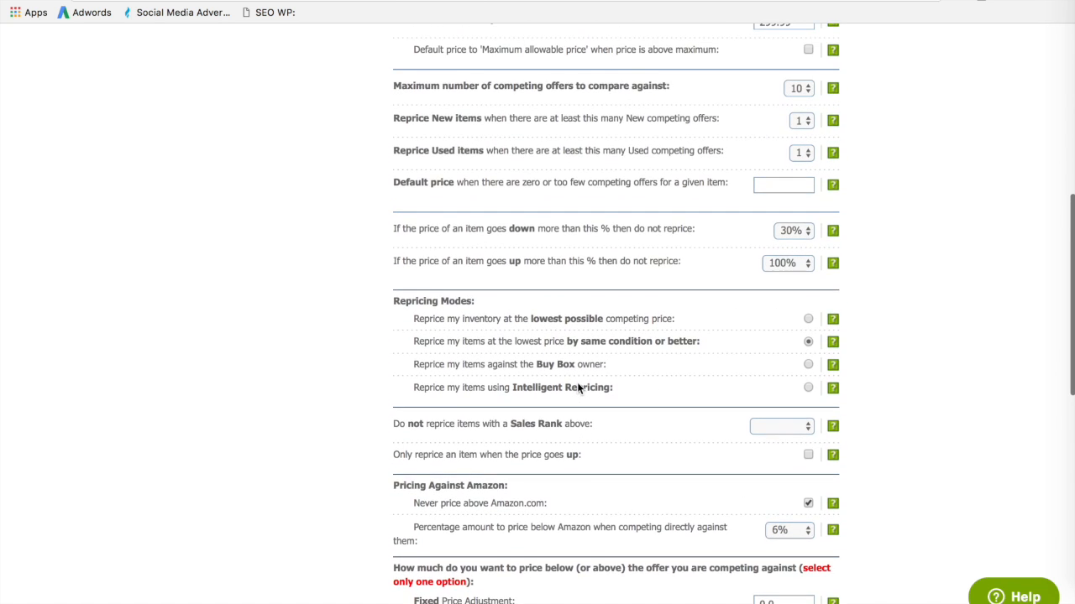
scroll(577, 382, up, 4)
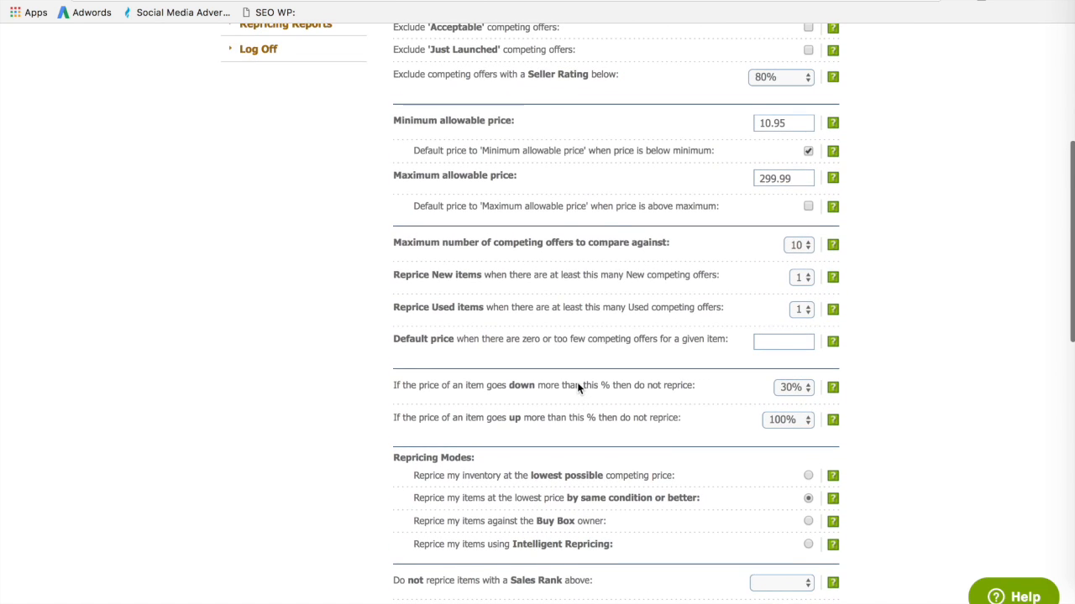
scroll(577, 382, up, 3)
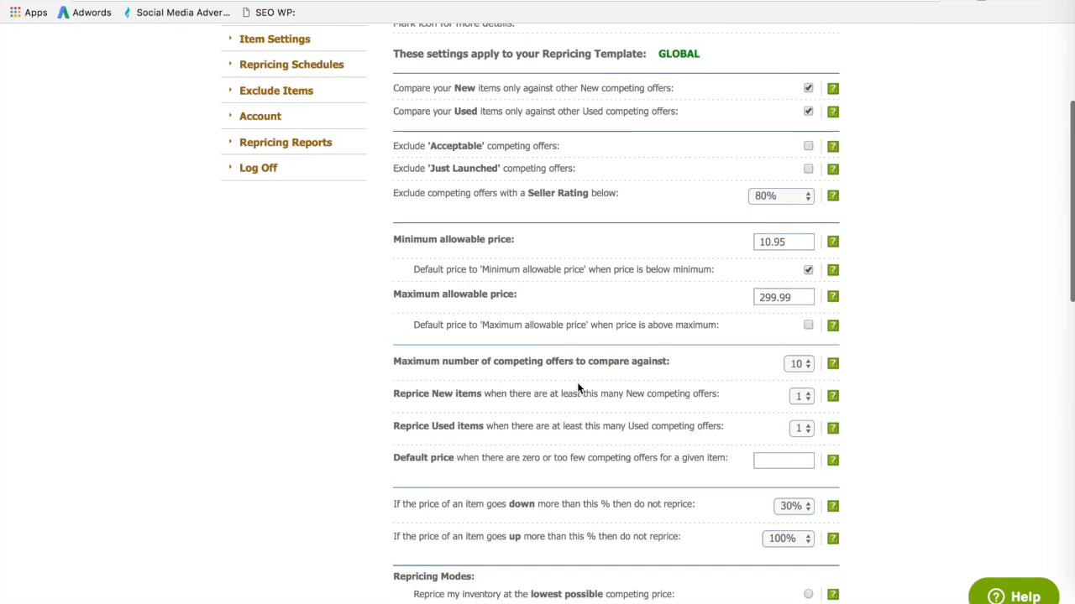
scroll(577, 382, up, 1)
scroll(577, 382, down, 3)
scroll(577, 382, up, 4)
scroll(577, 382, down, 10)
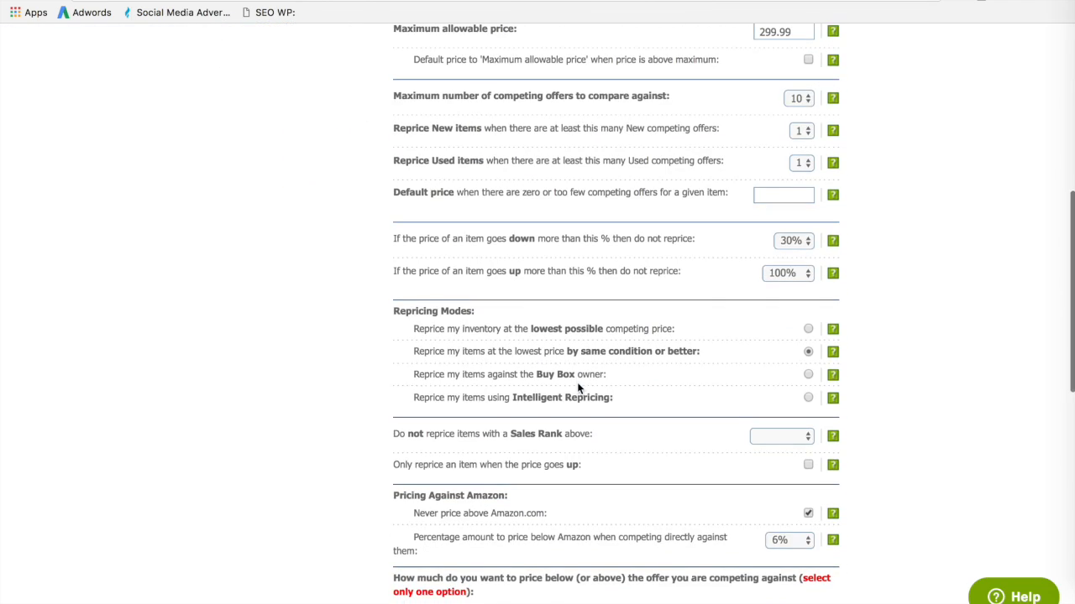
scroll(577, 382, up, 12)
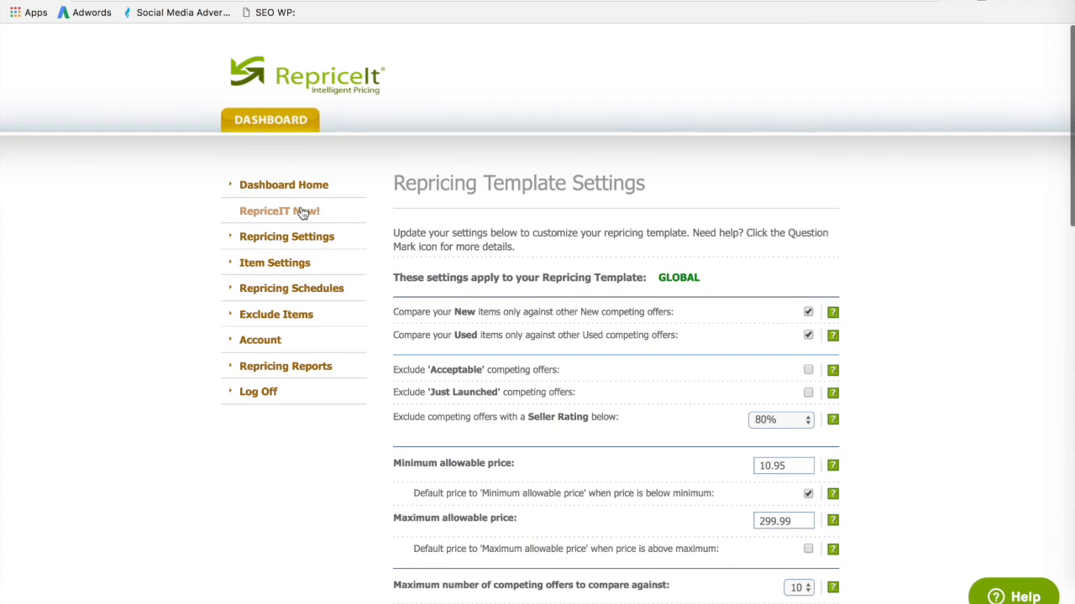
- Open the list of items excluded from repricing and examine its SKU entries, including the TRUS_* wildcard
click(289, 316)
scroll(529, 478, down, 3)
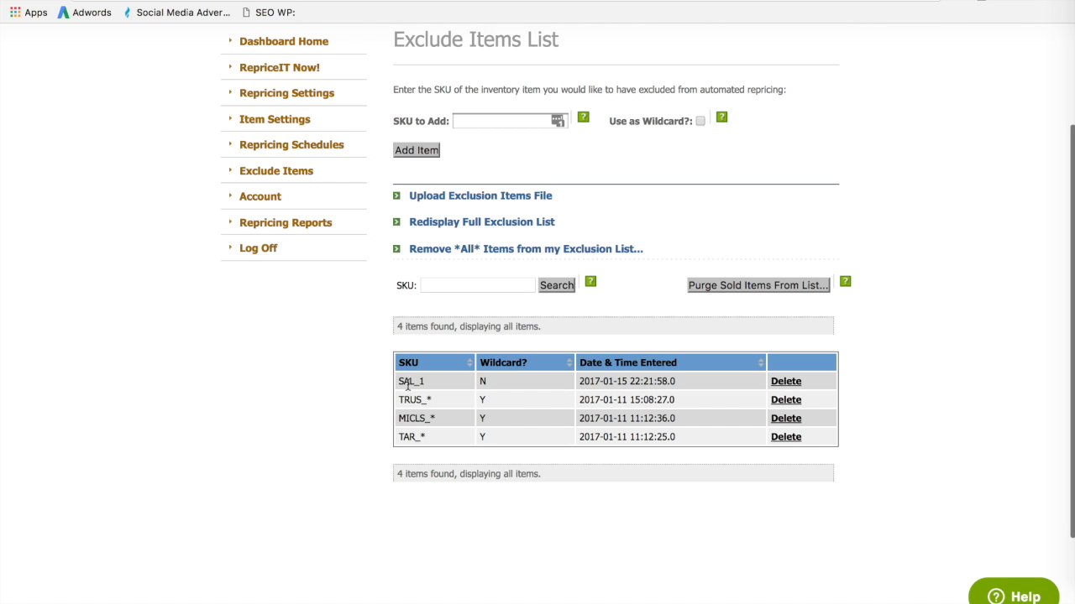
scroll(466, 430, up, 3)
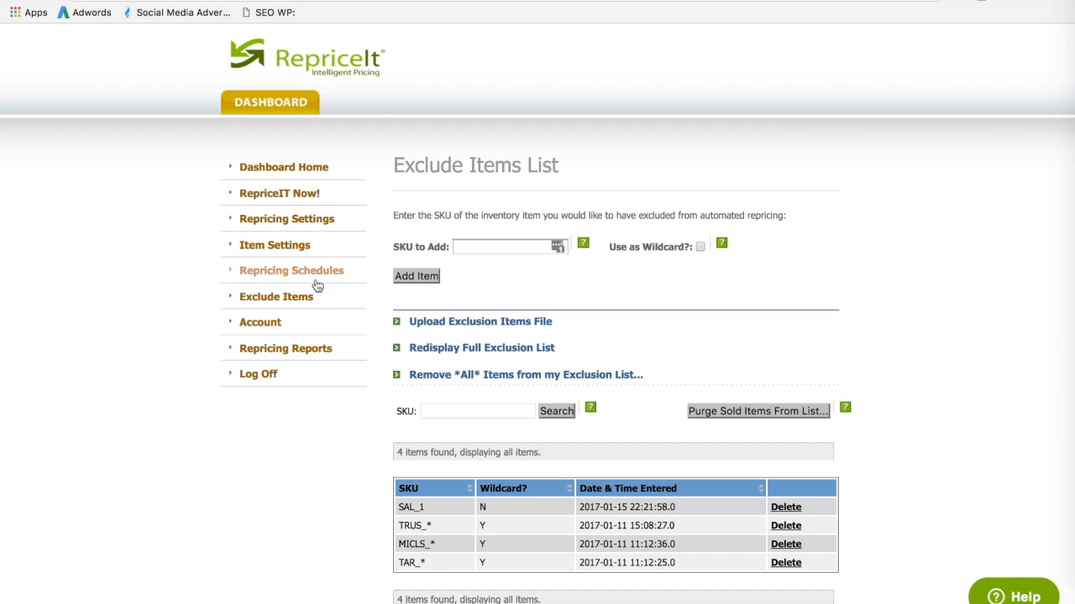
scroll(458, 509, down, 1)
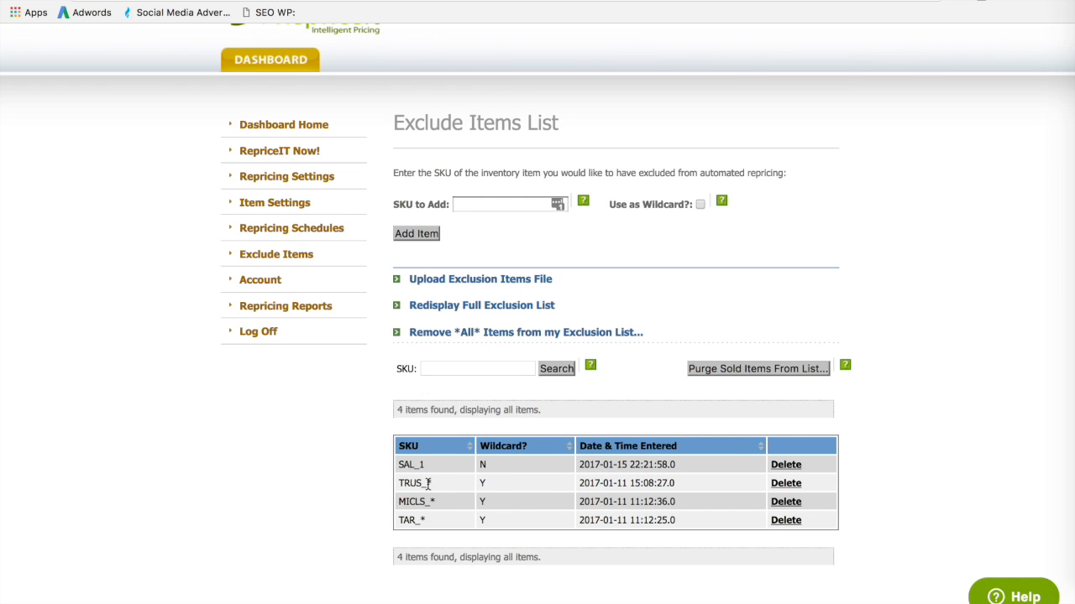
drag(427, 484, 432, 484)
click(433, 484)
drag(428, 484, 398, 484)
- Reopen the repricing reports and check the newest report's creation time
click(281, 306)
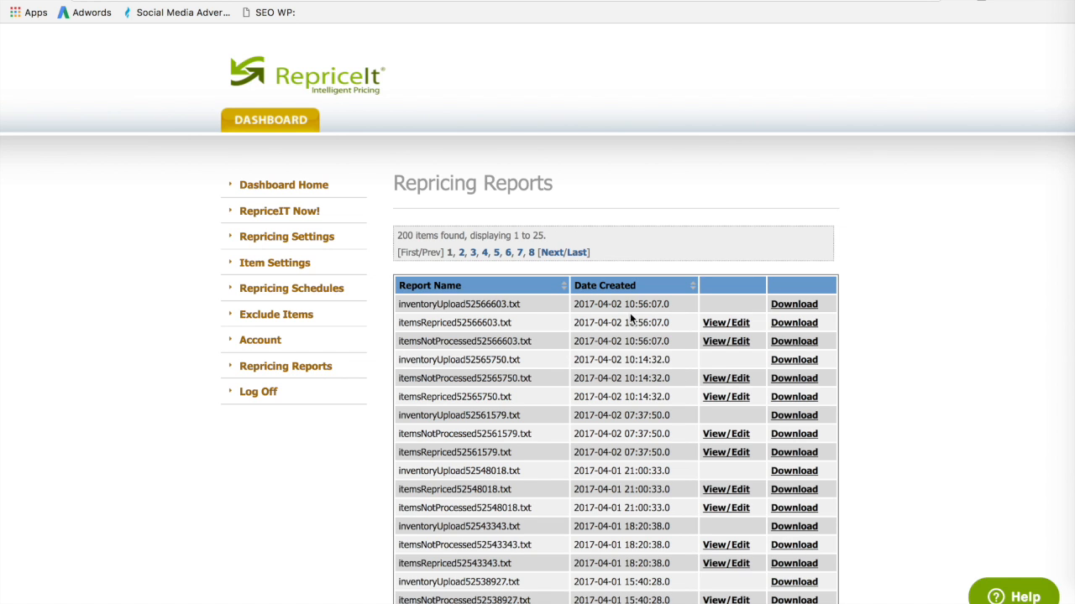
drag(628, 305, 654, 308)
- Open the 1095 template's repricing settings, review its price limits and default price, and return to the dashboard home
click(291, 186)
scroll(416, 400, down, 4)
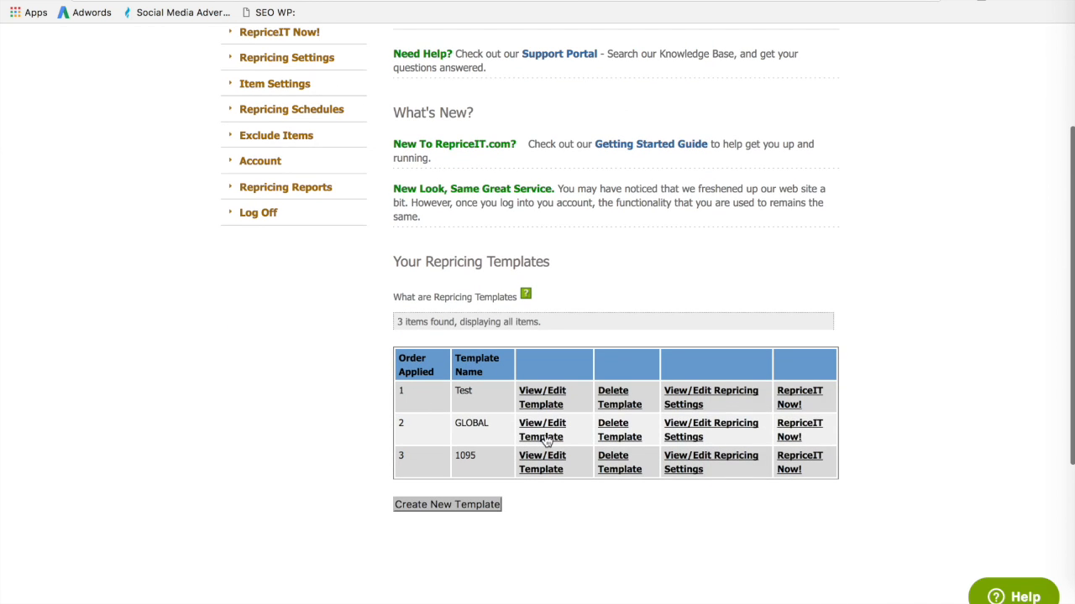
double_click(466, 454)
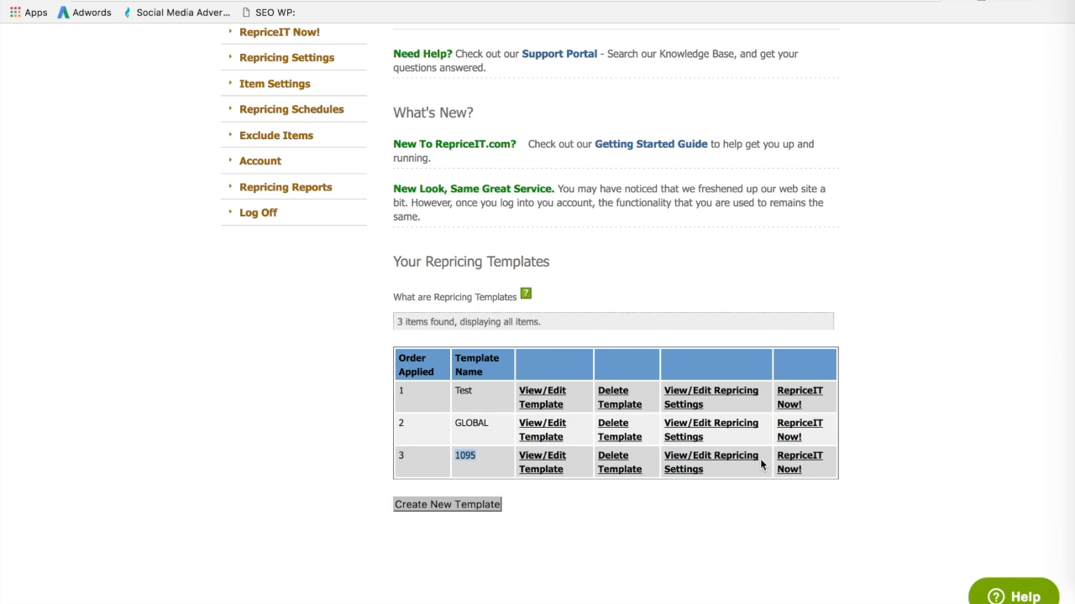
click(710, 466)
scroll(612, 374, down, 4)
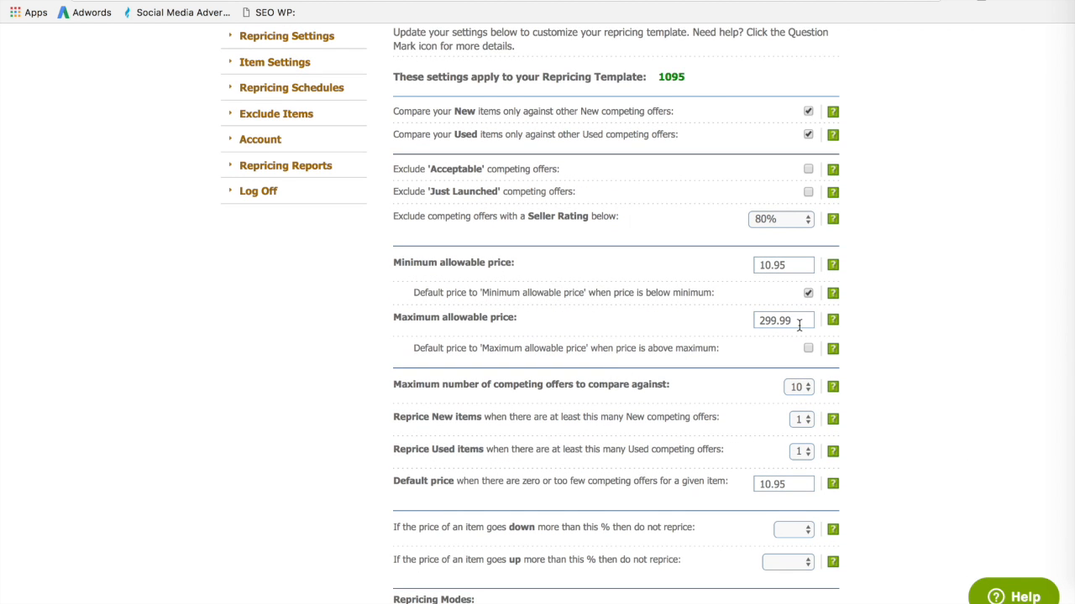
scroll(913, 413, down, 8)
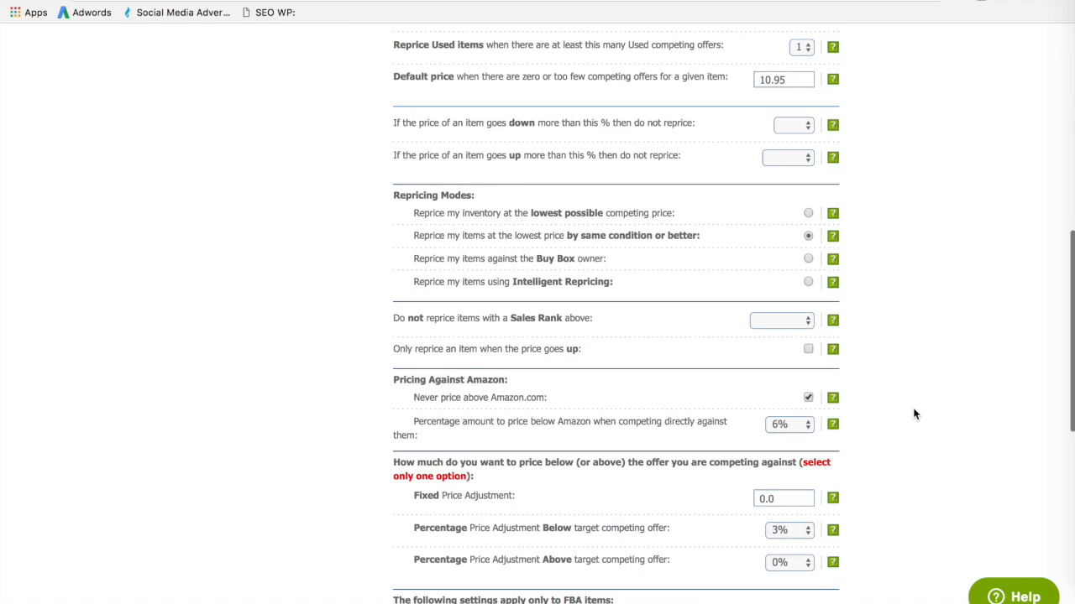
scroll(913, 413, up, 15)
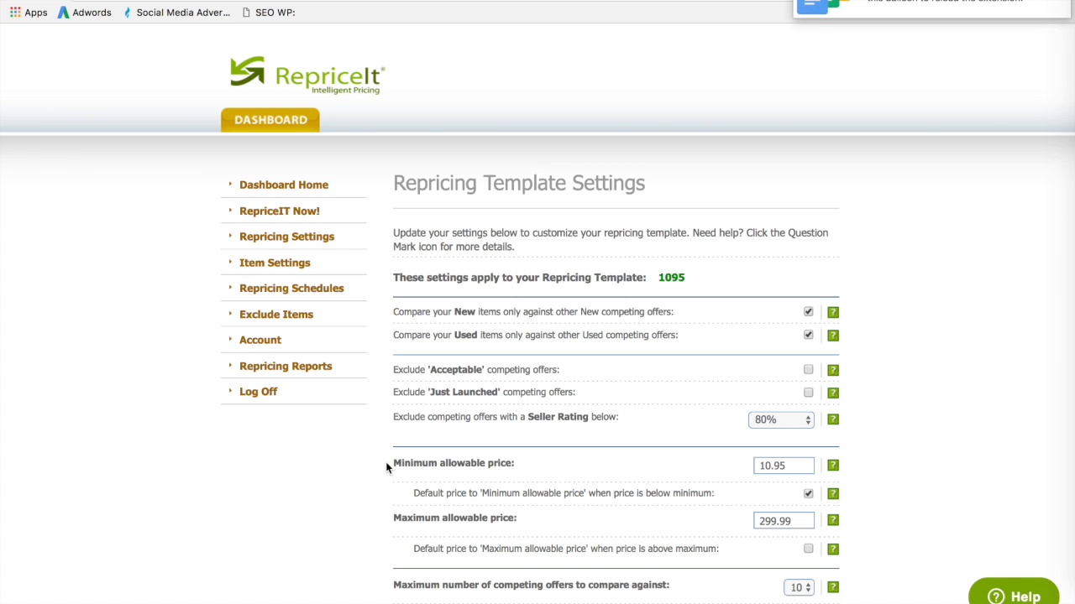
scroll(386, 467, down, 3)
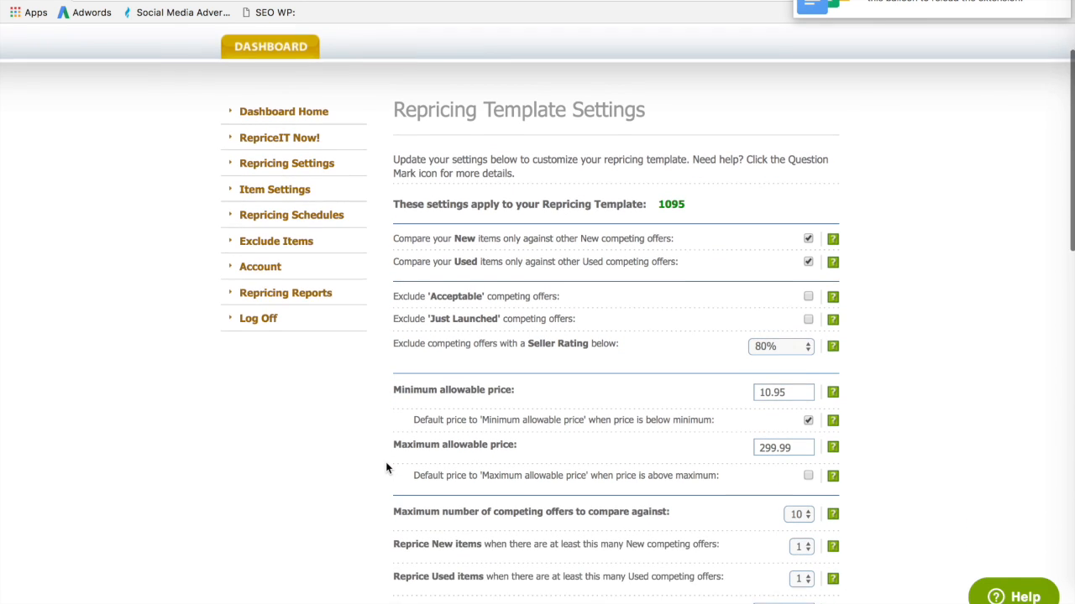
scroll(387, 504, up, 3)
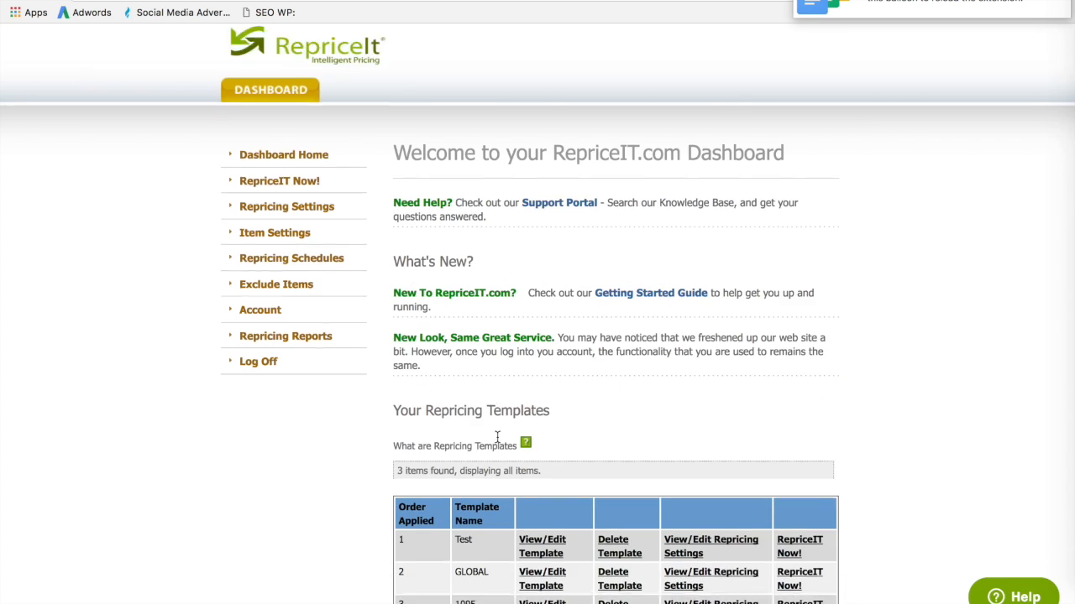
- Open the 1095 template's definition and examine its fulfillment type, price range, and condition criteria
scroll(566, 463, down, 3)
click(552, 456)
scroll(550, 456, down, 7)
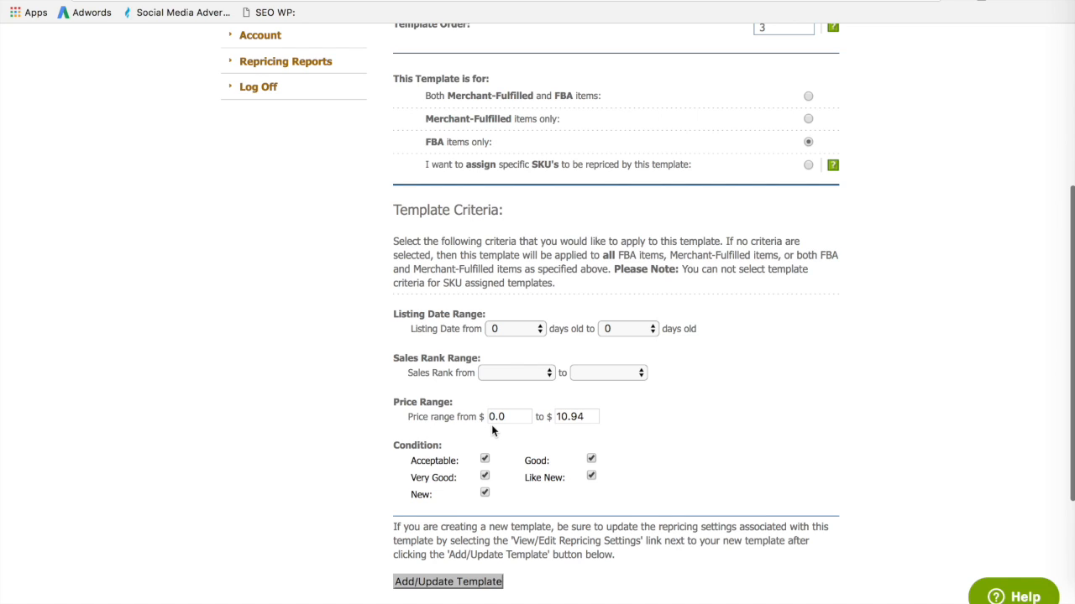
click(503, 418)
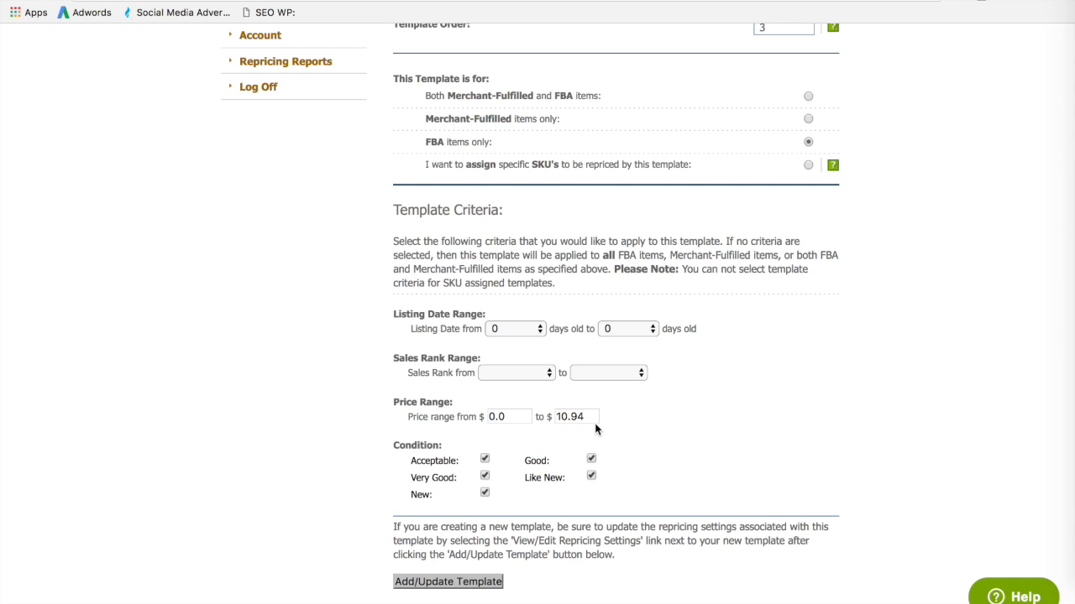
scroll(653, 432, up, 3)
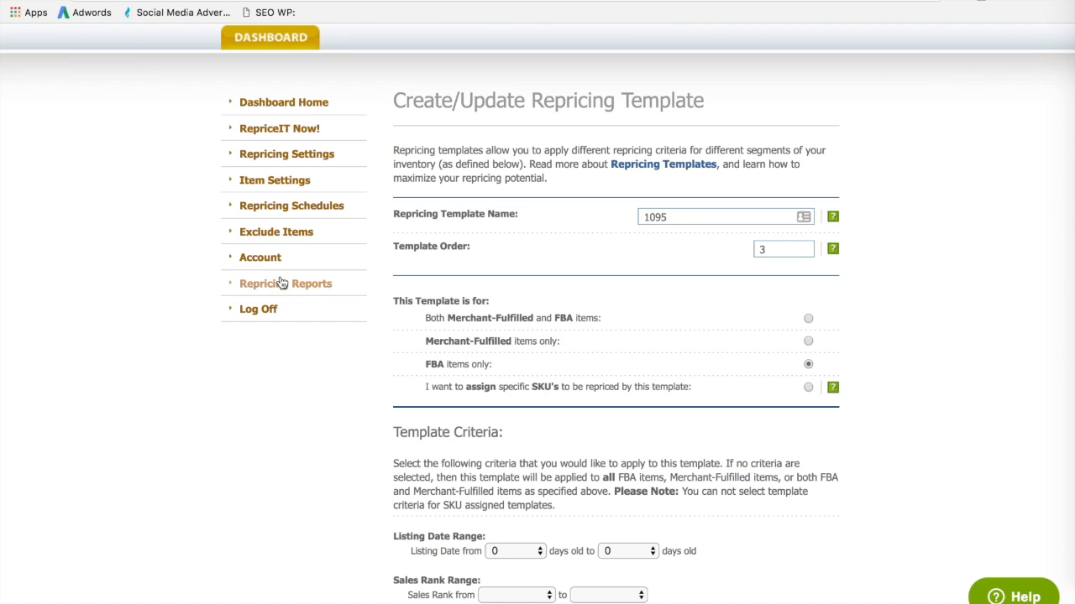
click(308, 285)
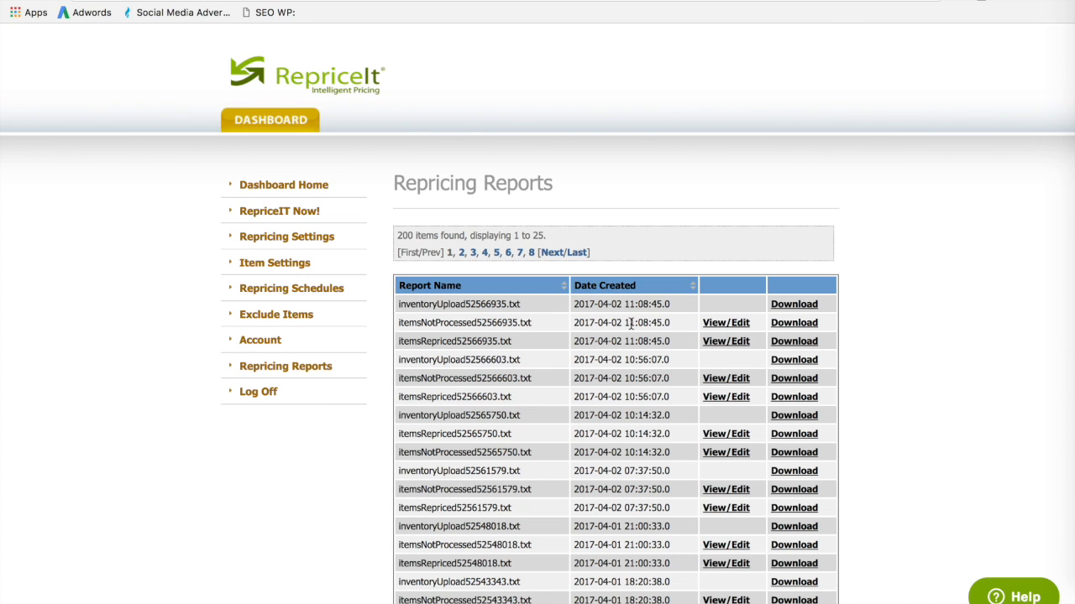
drag(662, 305, 636, 306)
click(727, 346)
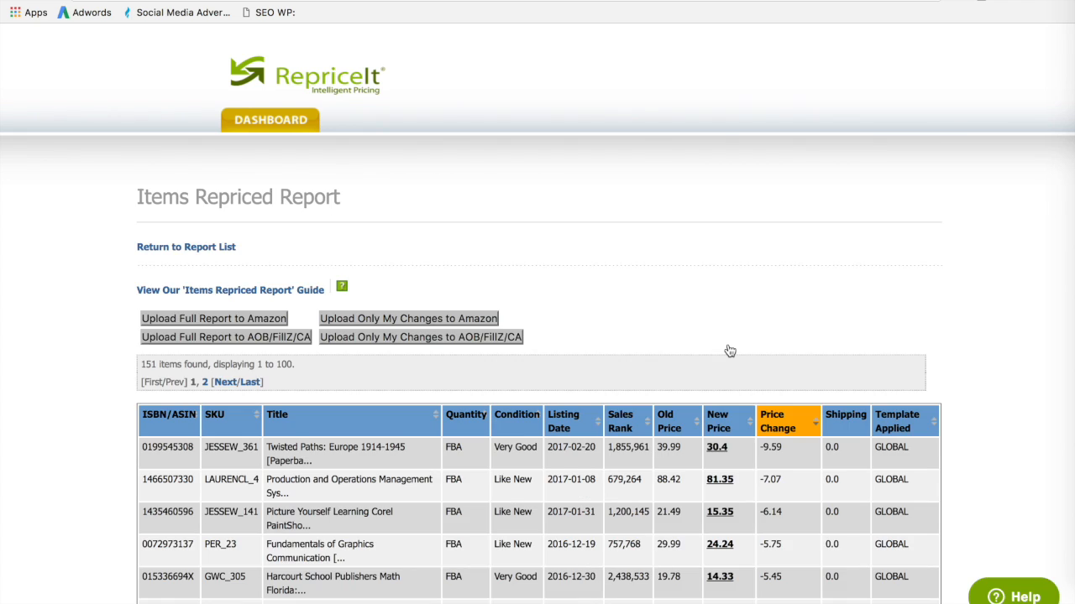
scroll(636, 480, down, 5)
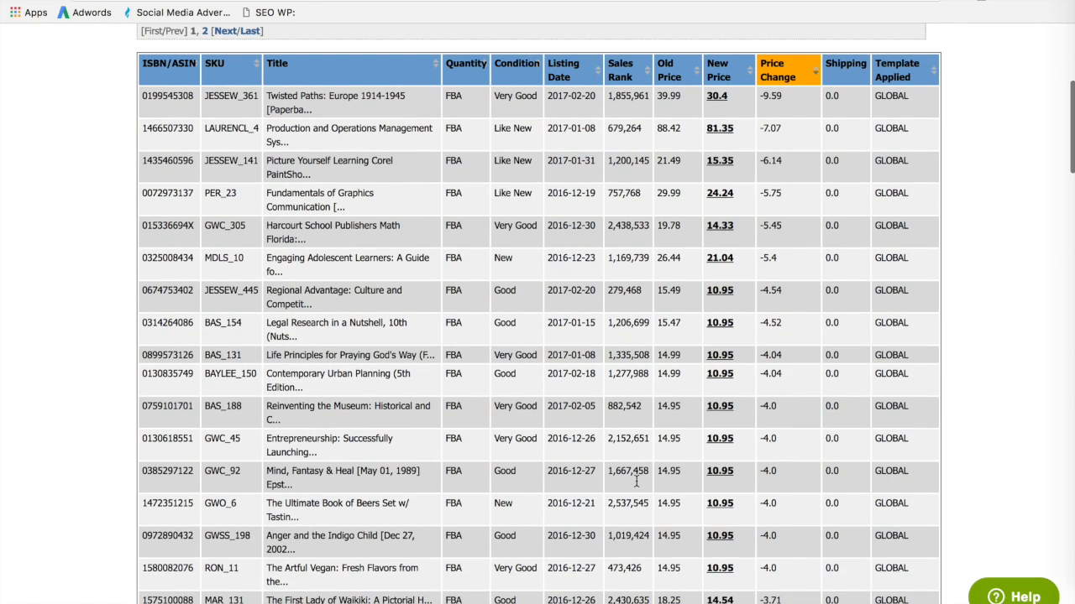
scroll(636, 482, up, 3)
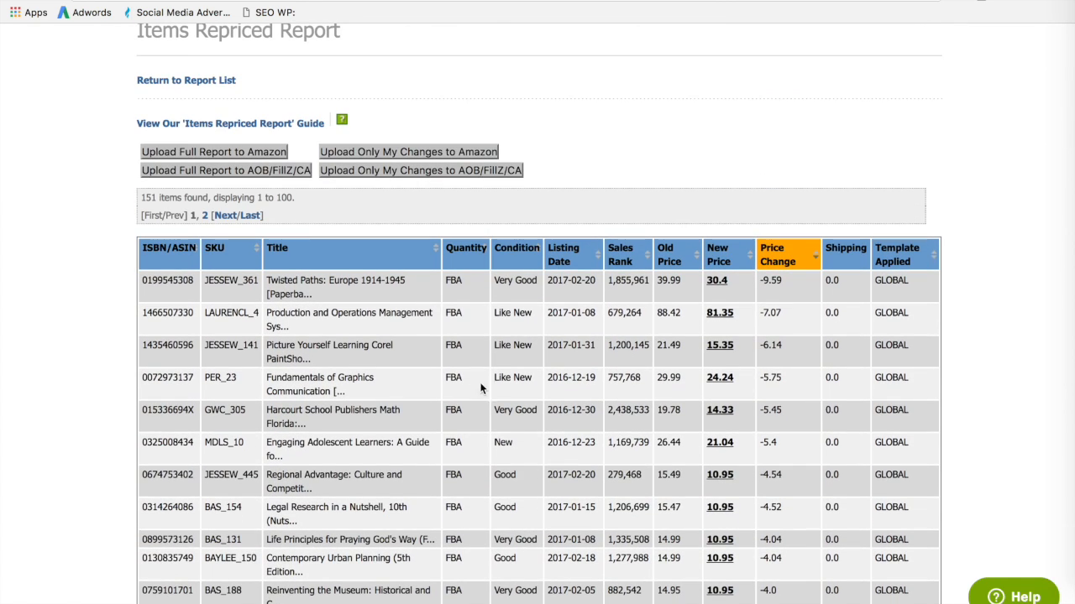
scroll(472, 372, down, 9)
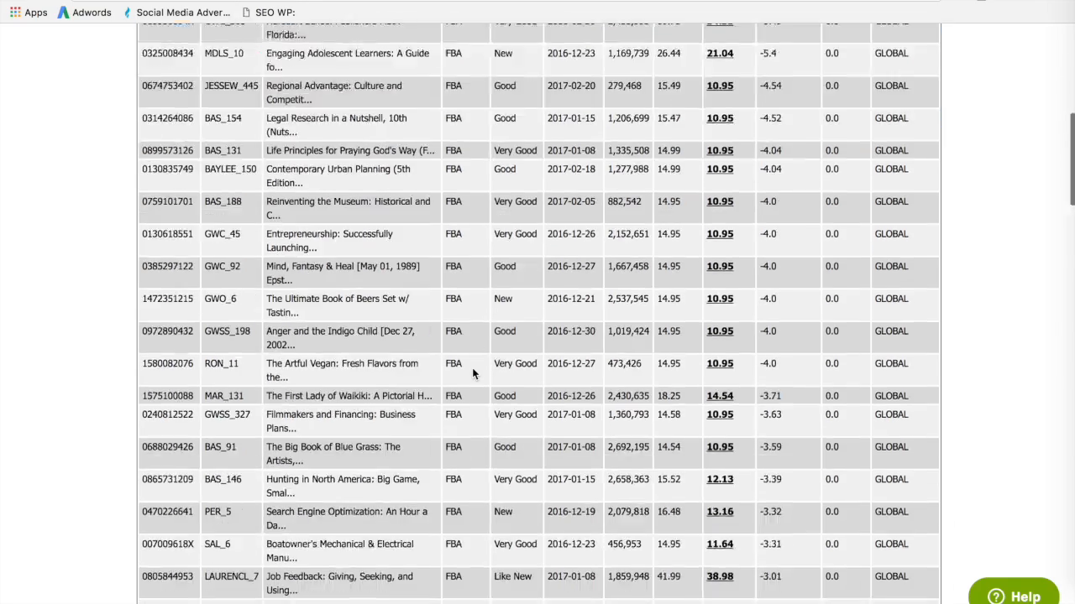
scroll(472, 368, down, 3)
scroll(472, 368, up, 15)
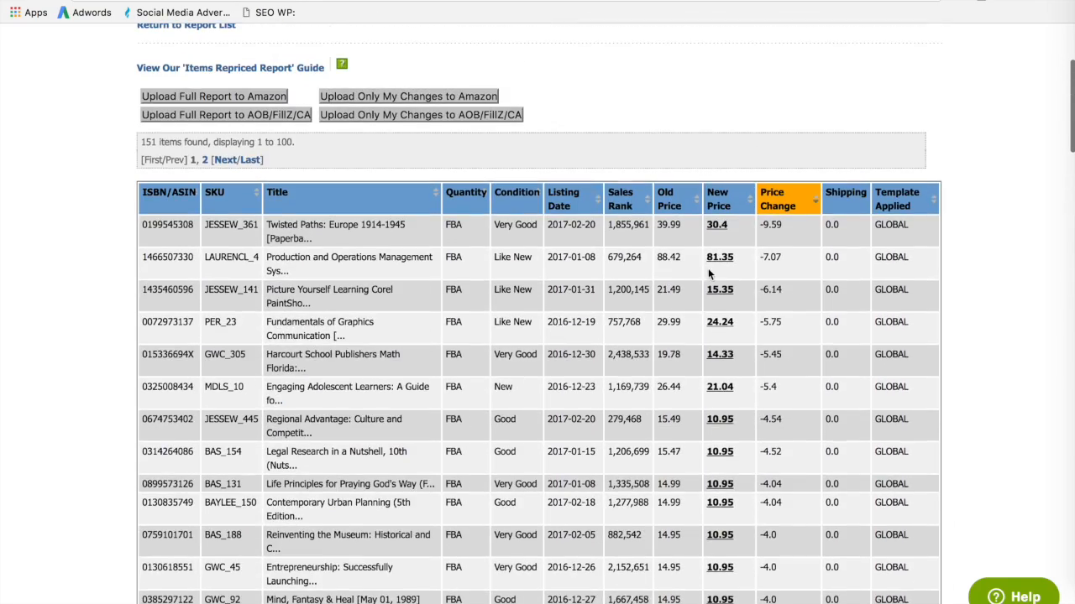
- Reverse the report's price change sorting, then sort it back to show the largest decreases first
click(773, 206)
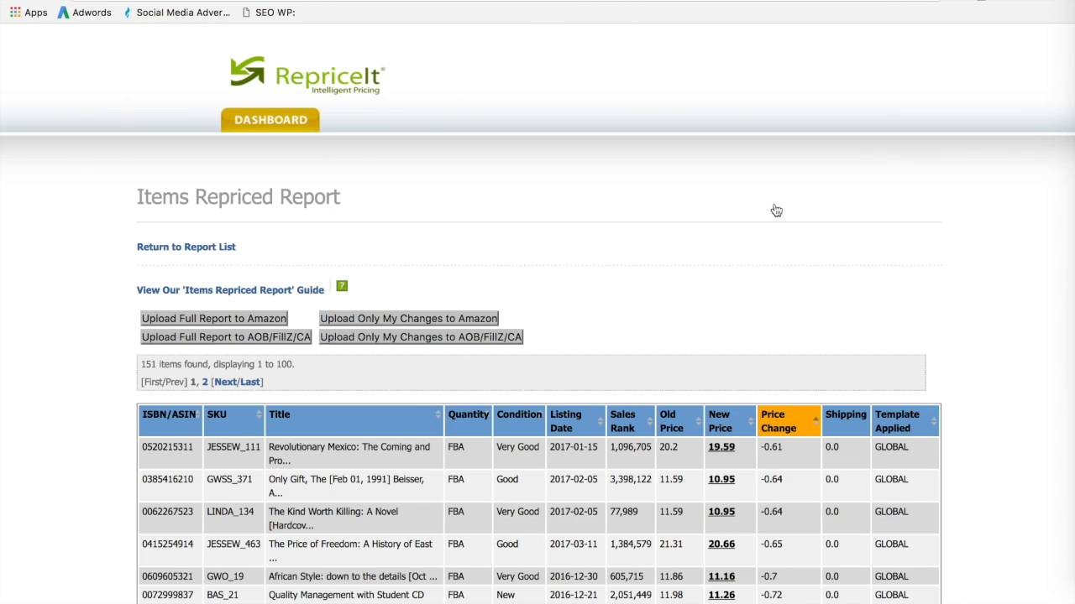
scroll(693, 336, down, 2)
click(765, 360)
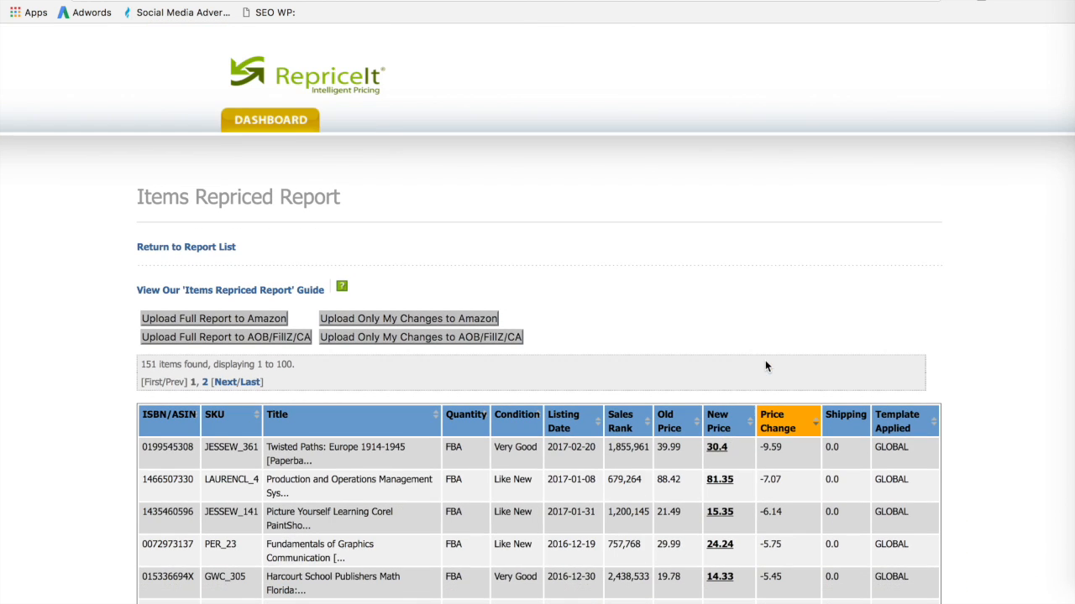
scroll(764, 405, down, 1)
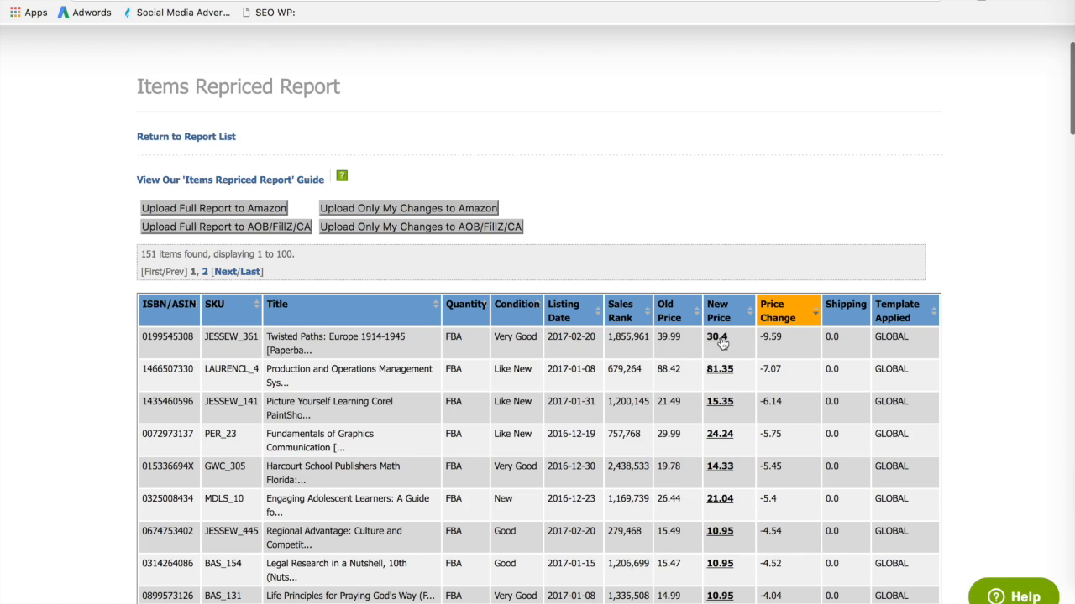
- Sort the report's price changes with the smallest decreases first and look through the old and new prices on the first page
drag(683, 337, 658, 338)
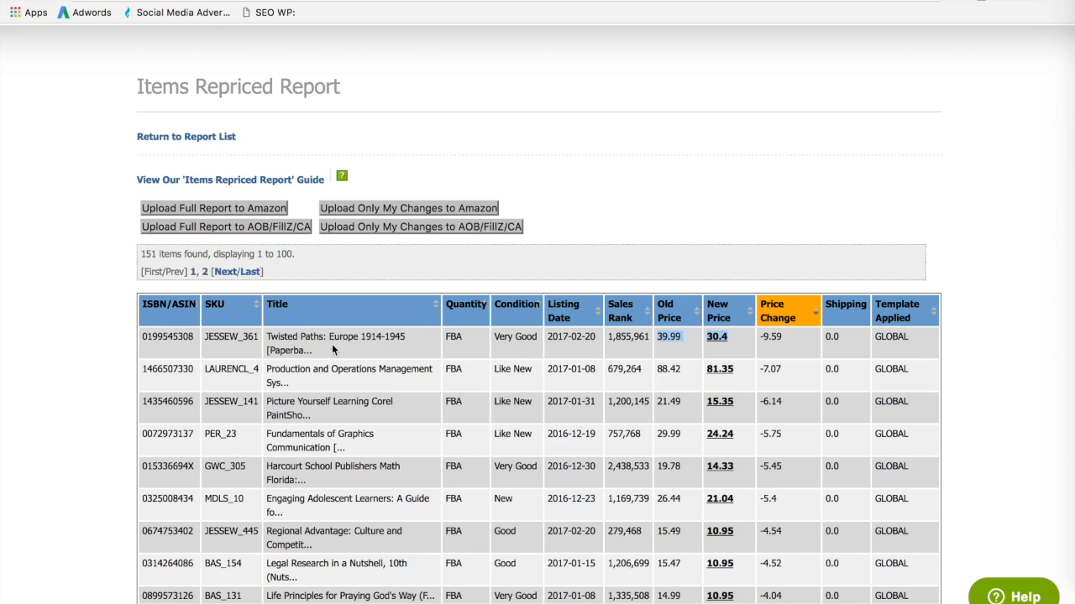
scroll(660, 356, down, 5)
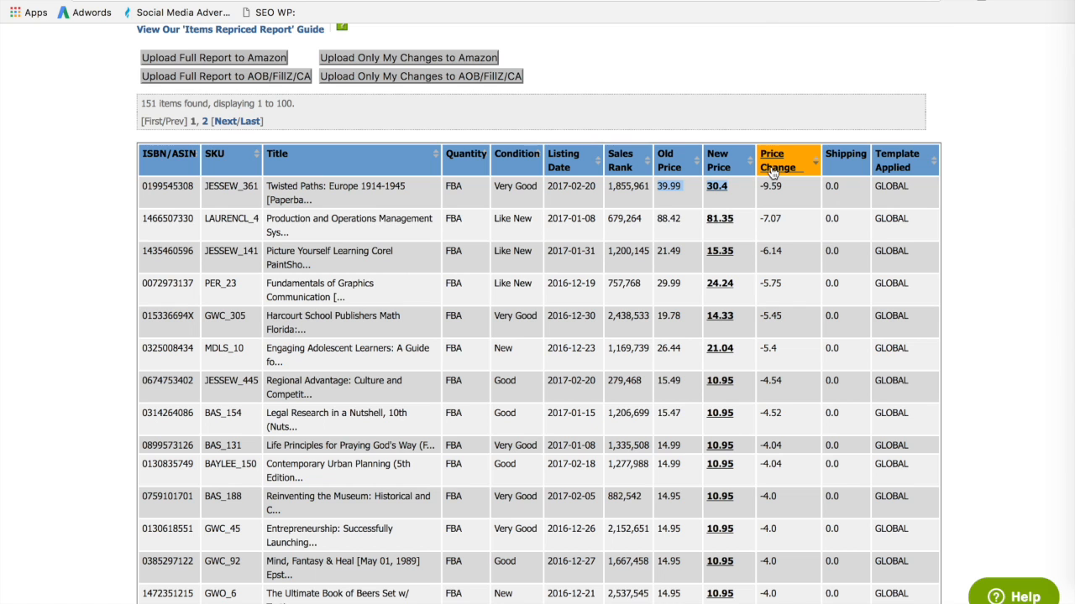
click(766, 173)
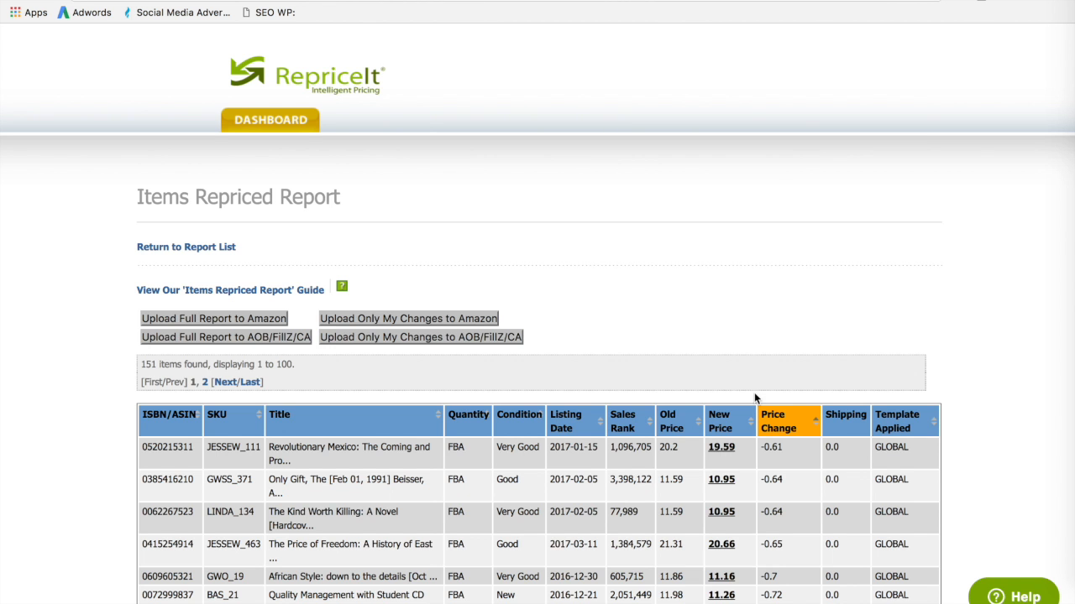
scroll(754, 398, down, 5)
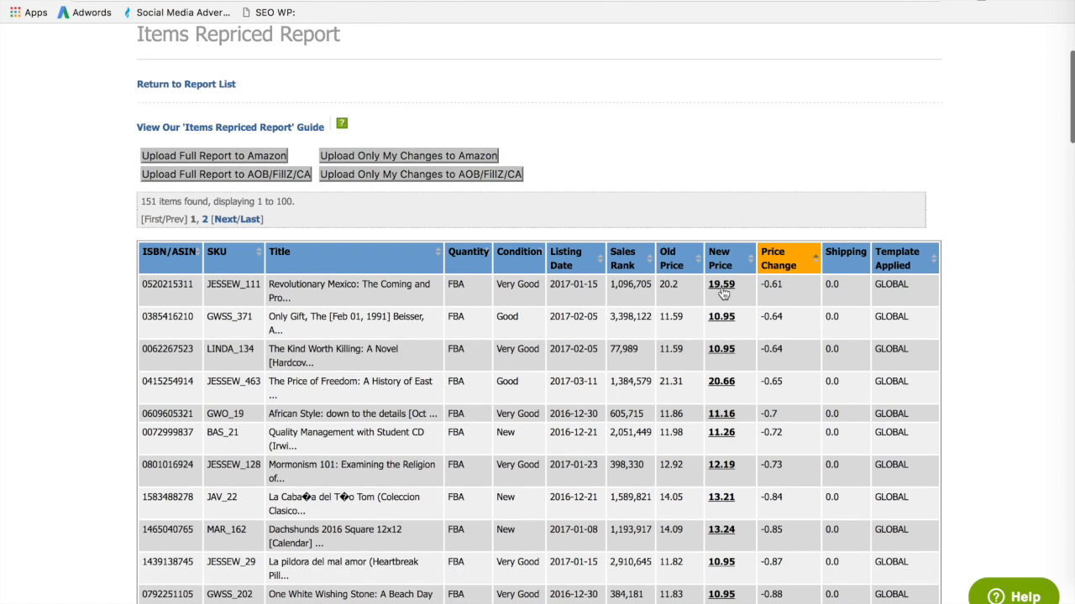
scroll(685, 339, down, 15)
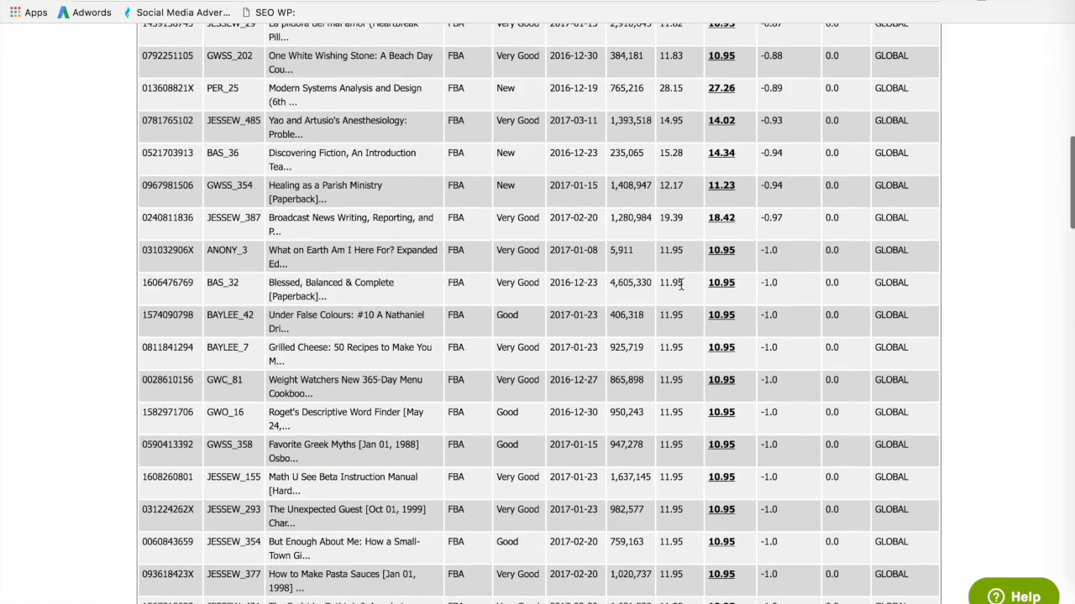
scroll(681, 285, down, 8)
scroll(672, 267, down, 5)
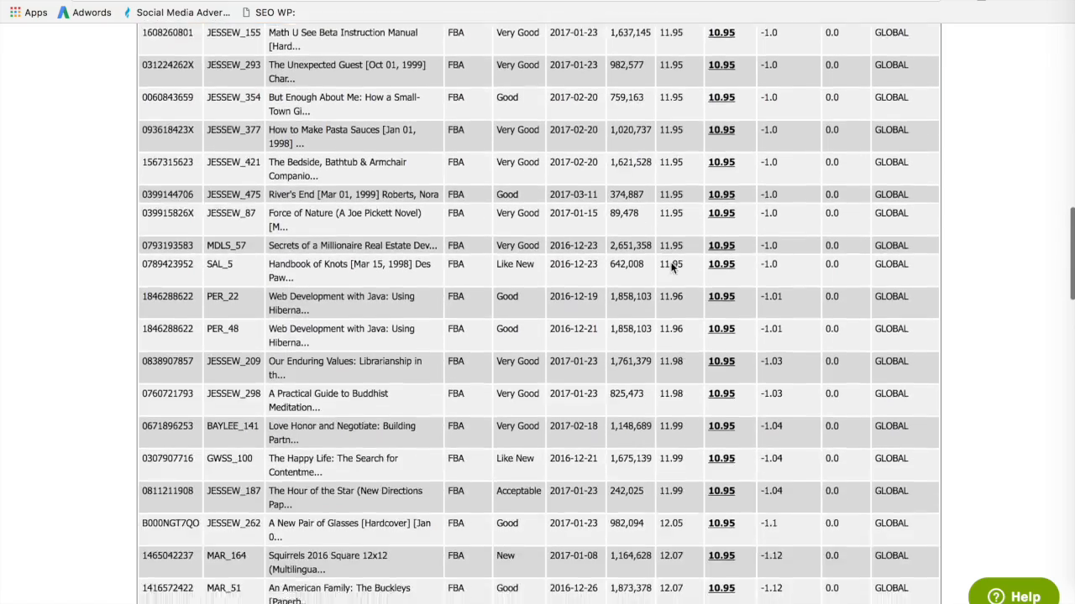
scroll(672, 267, down, 17)
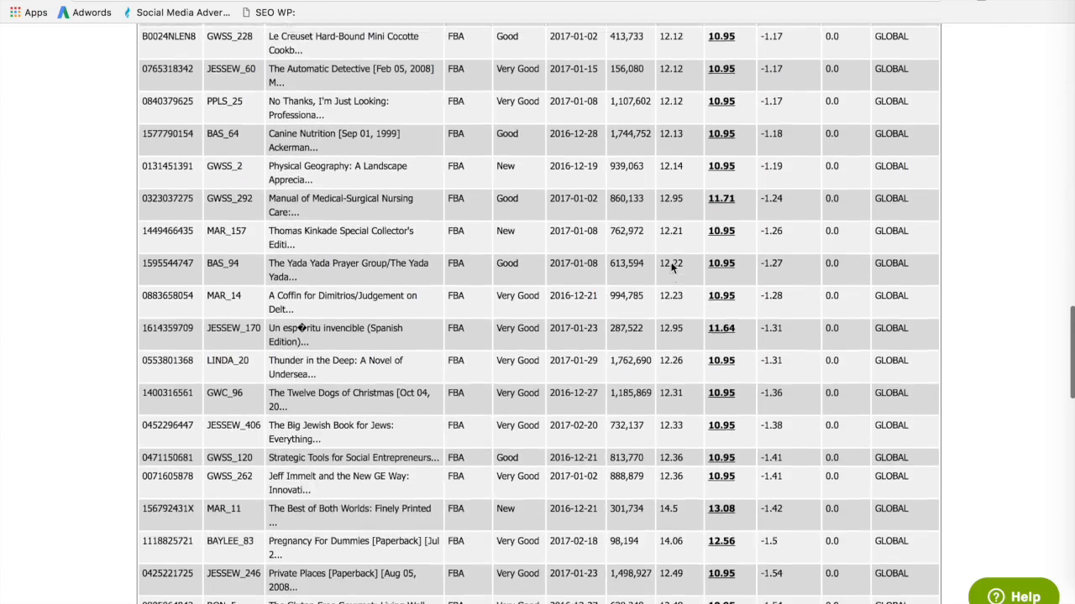
scroll(672, 267, down, 1)
scroll(670, 256, down, 9)
scroll(669, 254, down, 20)
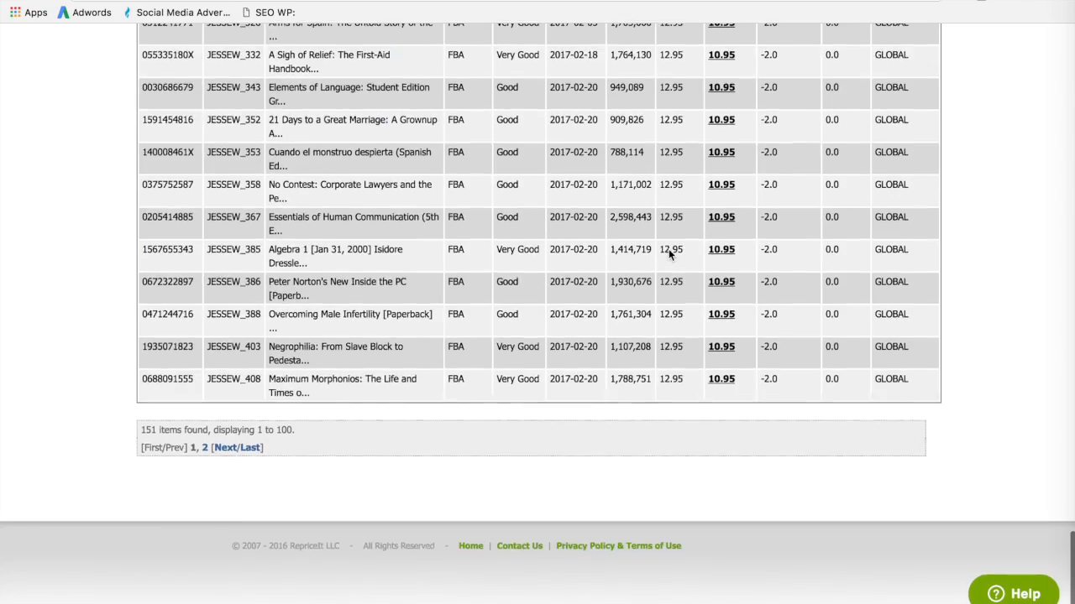
scroll(669, 253, up, 20)
scroll(669, 253, down, 20)
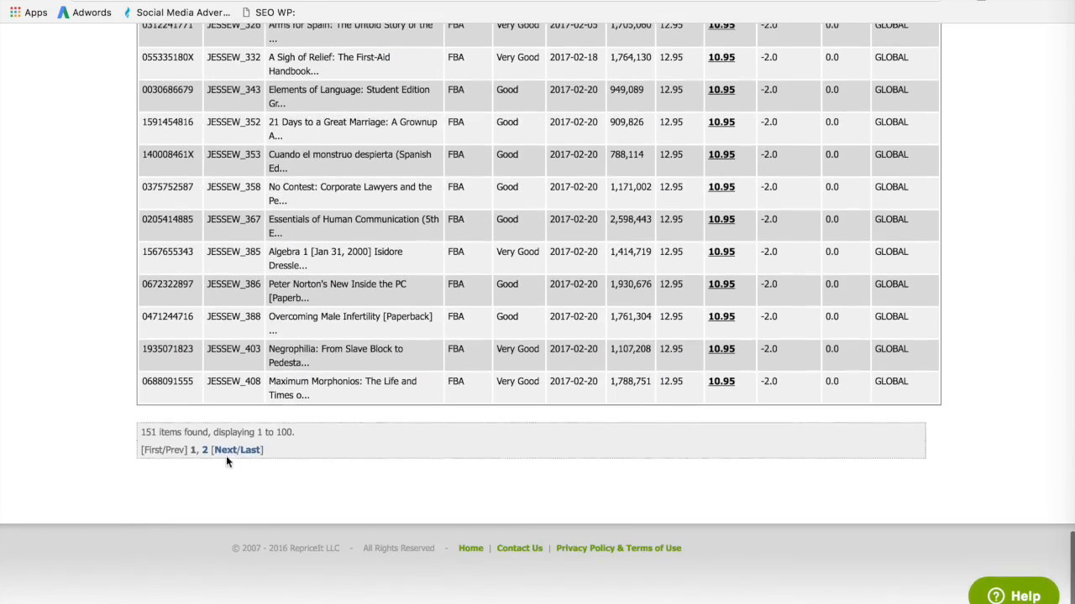
- Go to the report's last page, examine its price changes down to the largest decreases, and return to the report list
click(249, 453)
scroll(451, 451, down, 8)
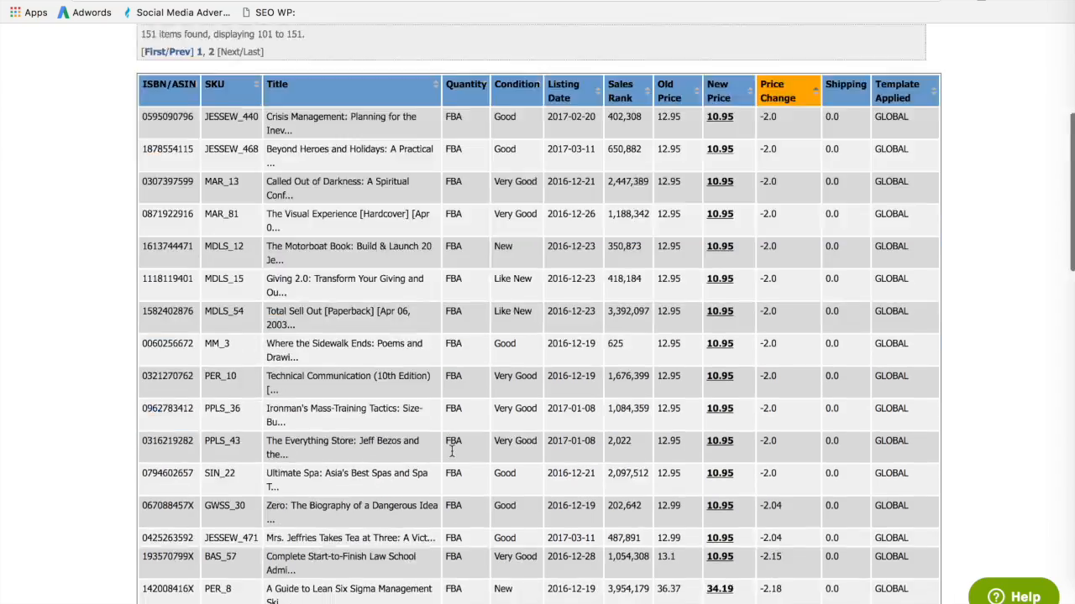
scroll(452, 451, down, 6)
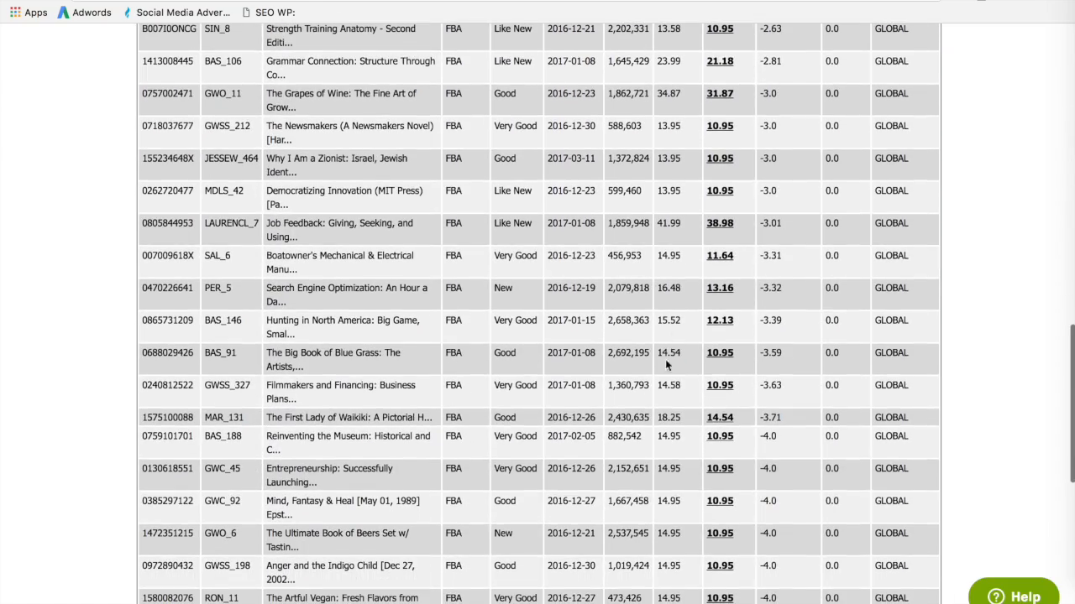
scroll(692, 265, down, 1)
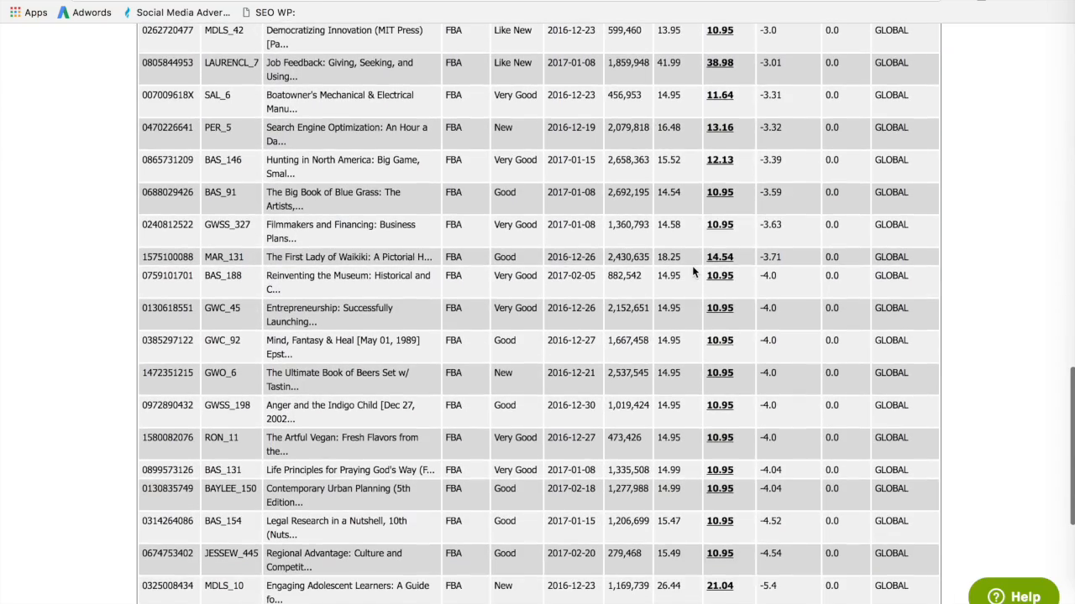
scroll(692, 266, down, 4)
scroll(692, 265, down, 1)
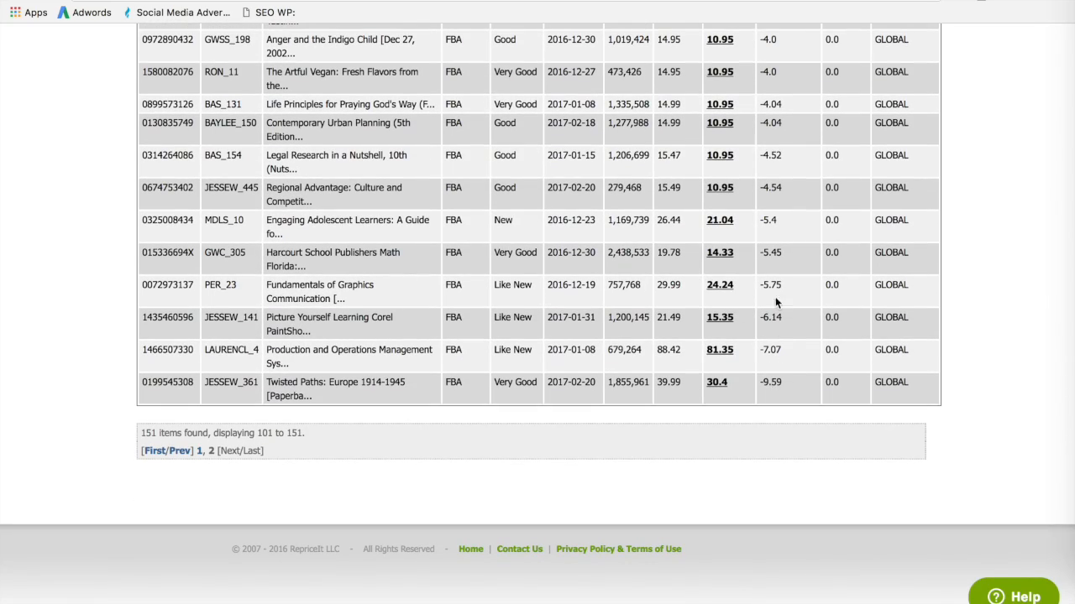
scroll(765, 270, up, 15)
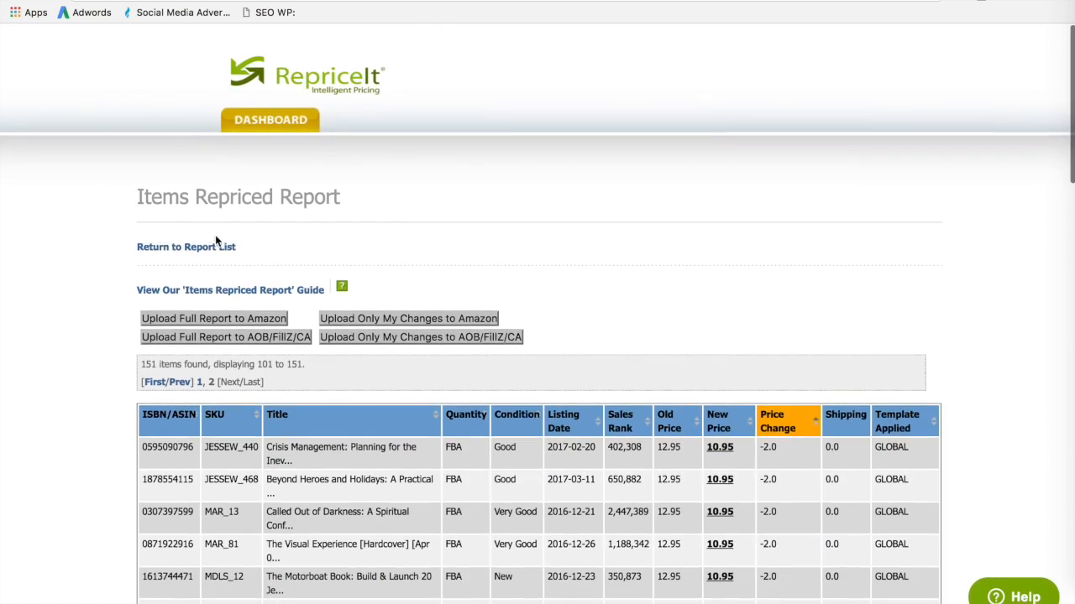
click(211, 246)
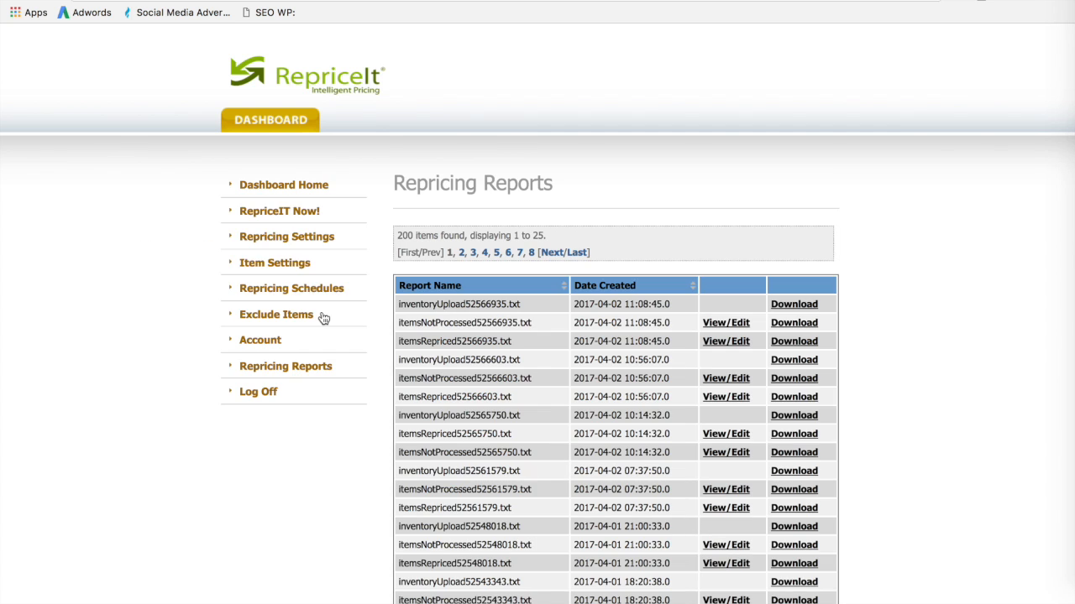
- Open the GLOBAL template's repricing settings from the dashboard home and review the Amazon upload option, price adjustments, and price-drop limit
click(309, 190)
scroll(431, 377, down, 5)
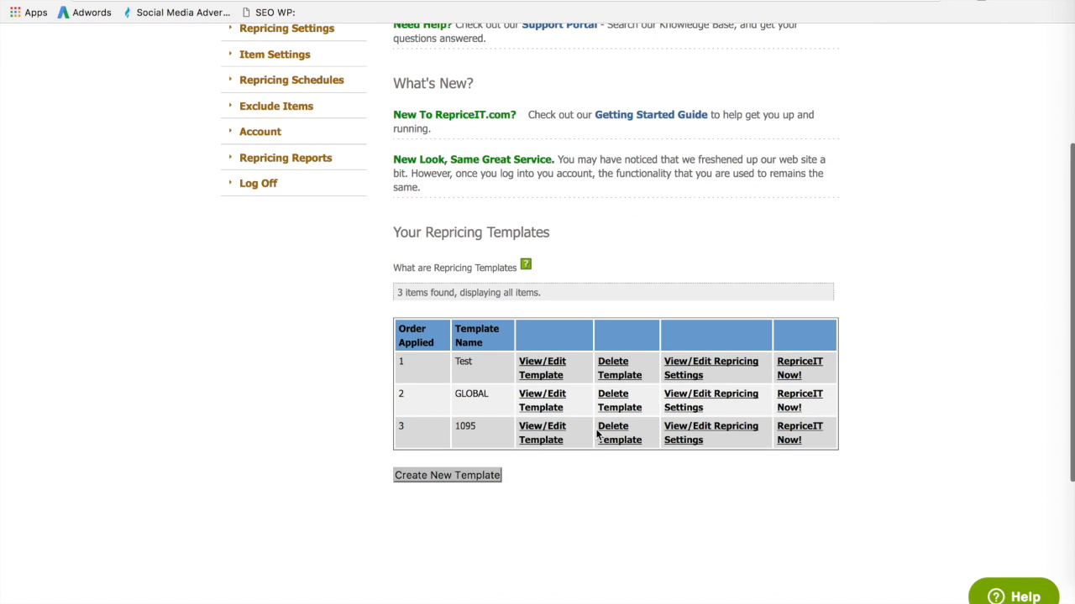
click(727, 400)
scroll(556, 390, down, 15)
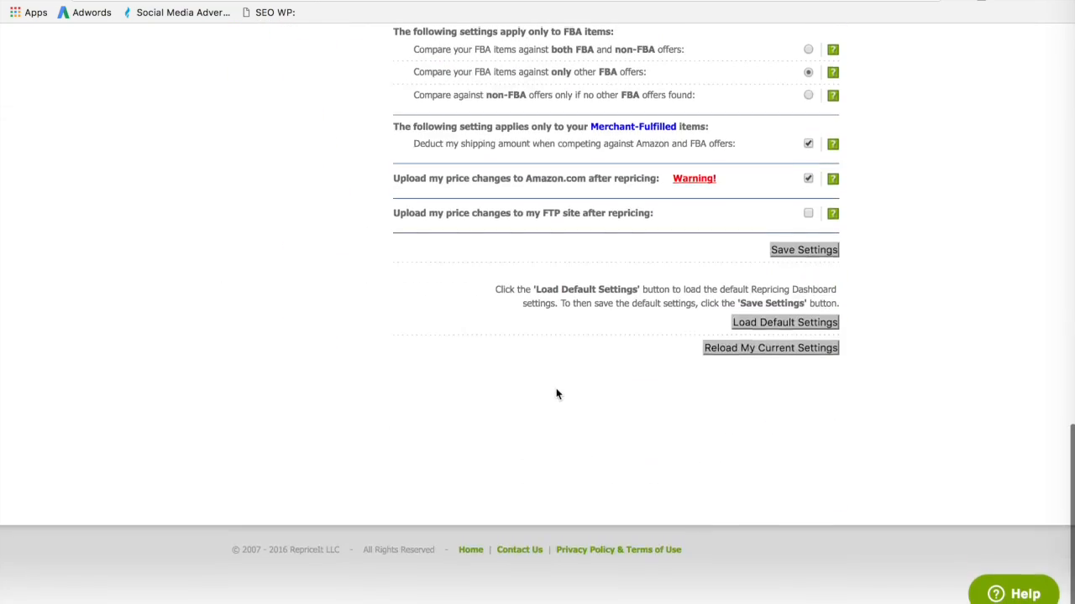
scroll(556, 394, up, 6)
scroll(556, 394, down, 2)
scroll(555, 388, down, 6)
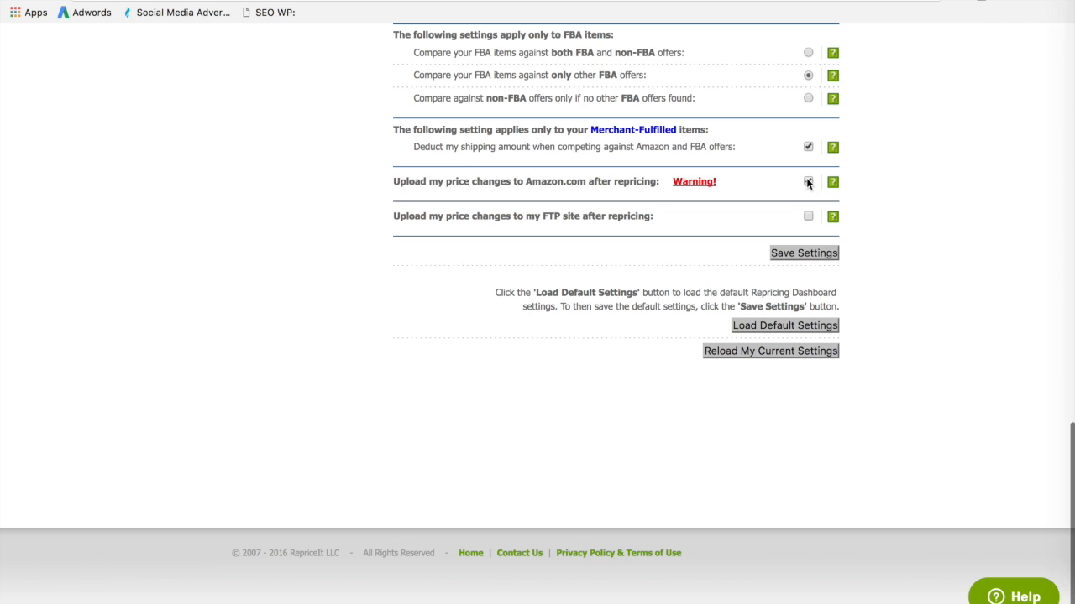
scroll(913, 248, up, 2)
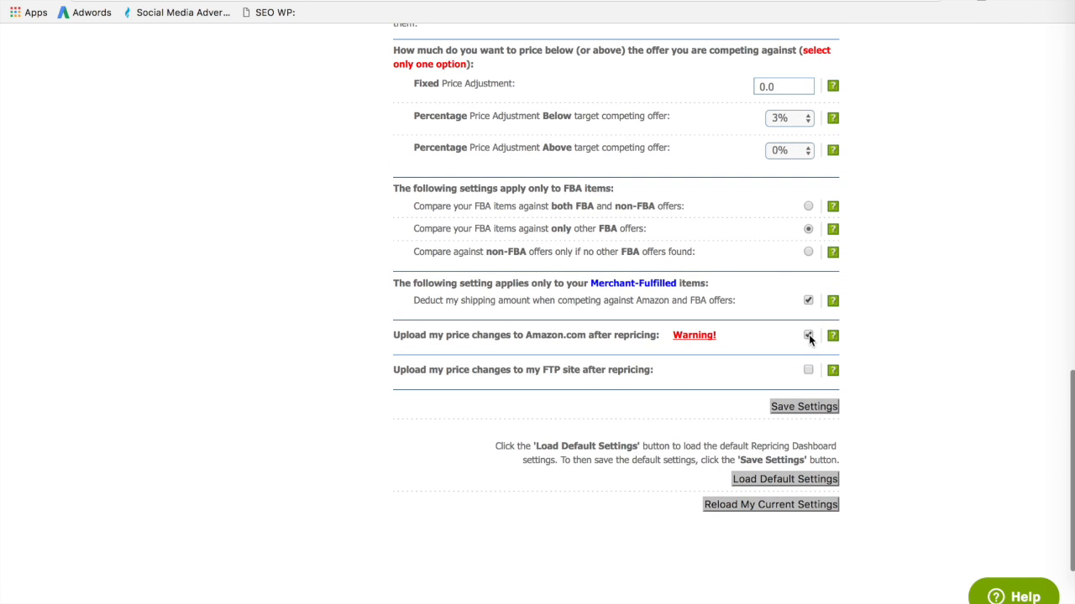
scroll(881, 360, up, 5)
scroll(881, 359, up, 3)
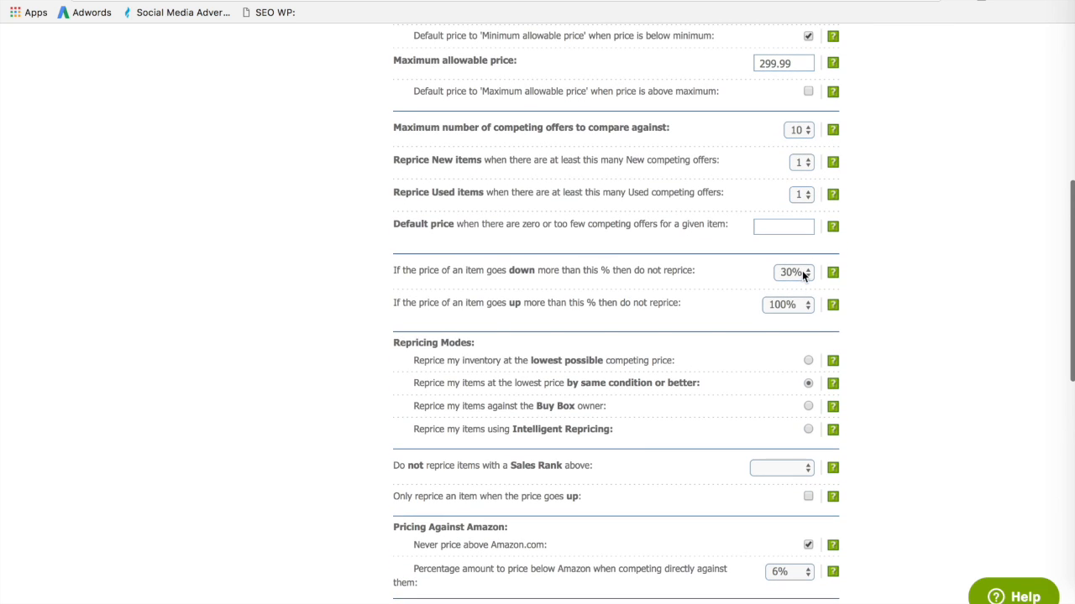
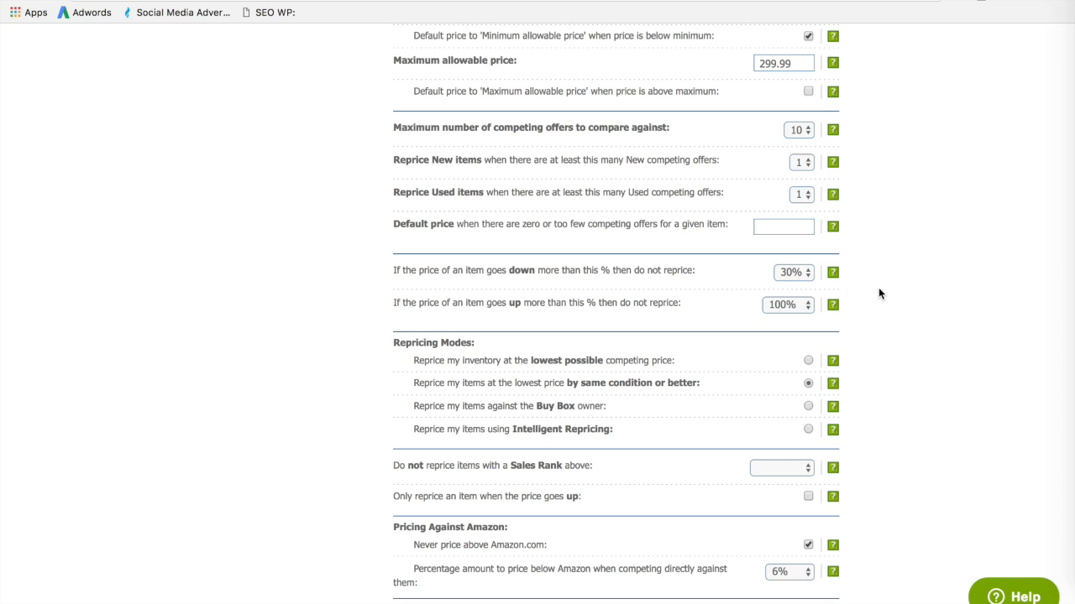
- Check the percentage choices for the price-drop limit without changing it, and look over the rest of the GLOBAL settings
click(797, 272)
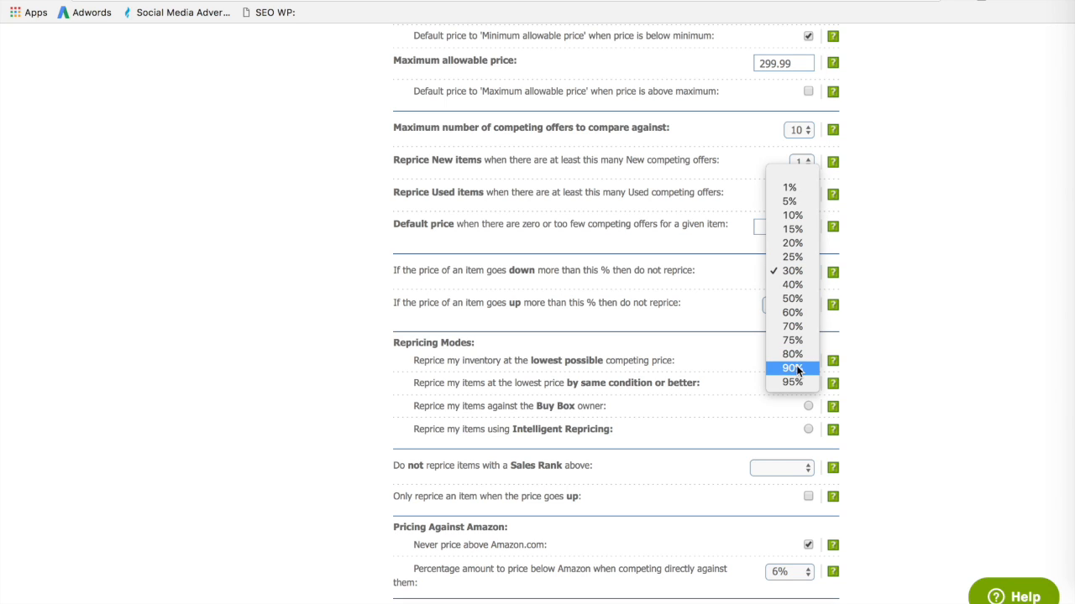
click(861, 290)
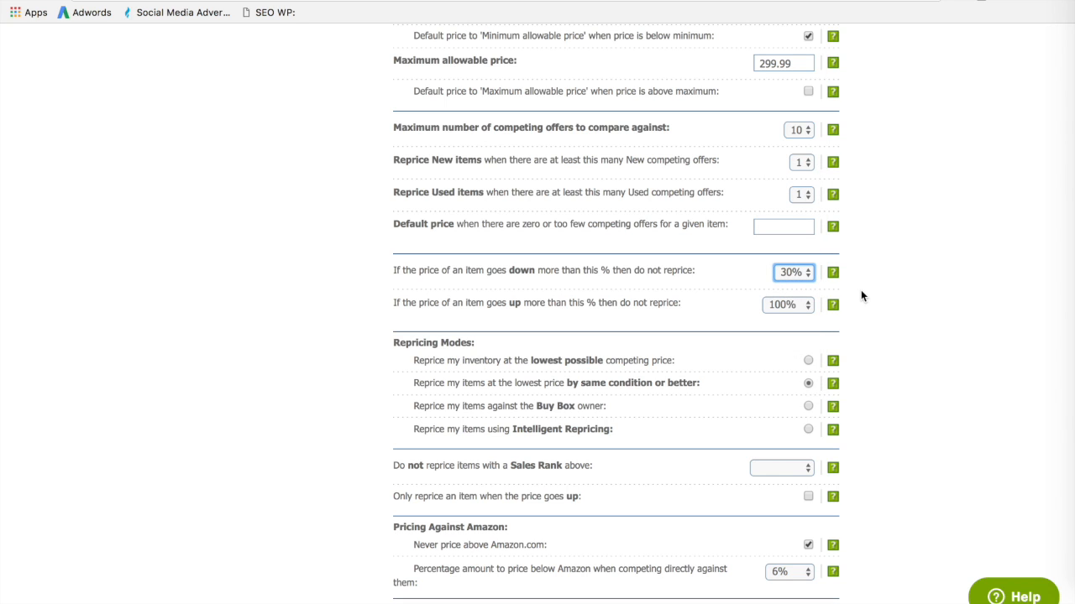
click(887, 292)
scroll(889, 270, down, 2)
scroll(889, 269, up, 1)
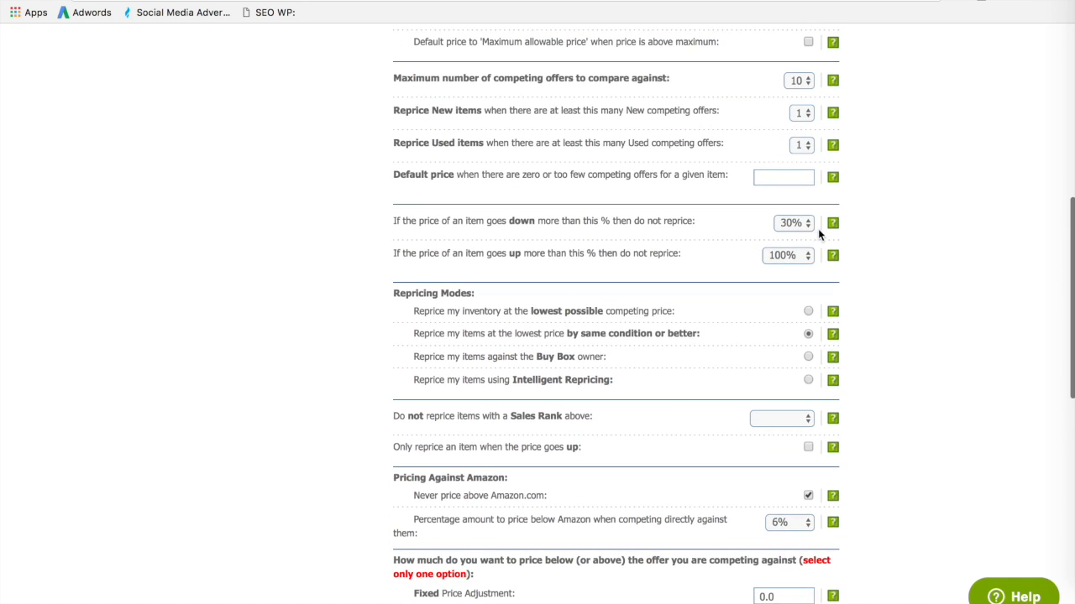
scroll(856, 243, down, 10)
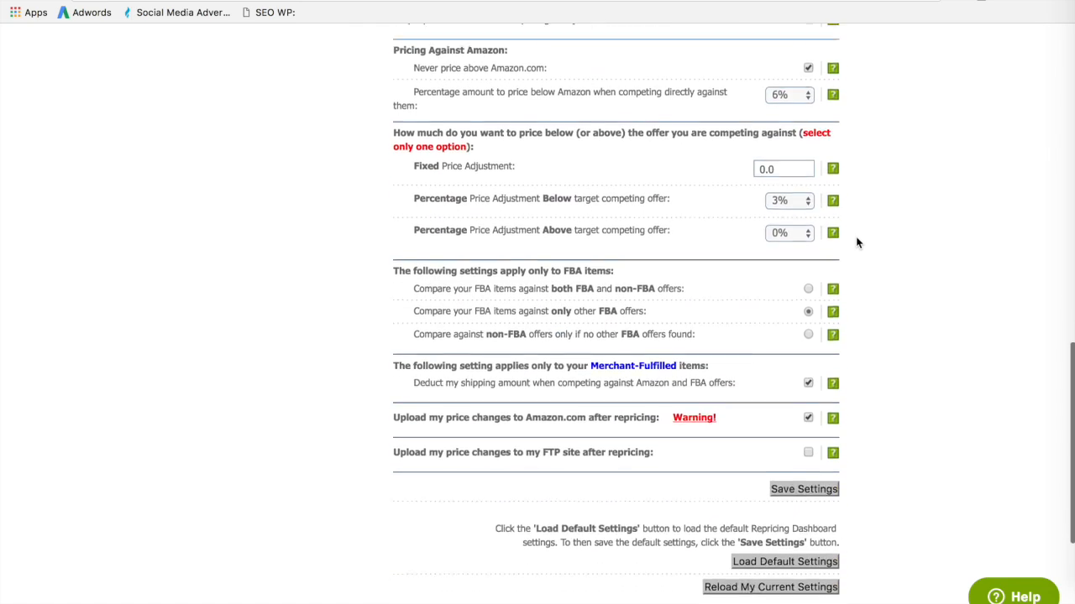
scroll(856, 243, up, 20)
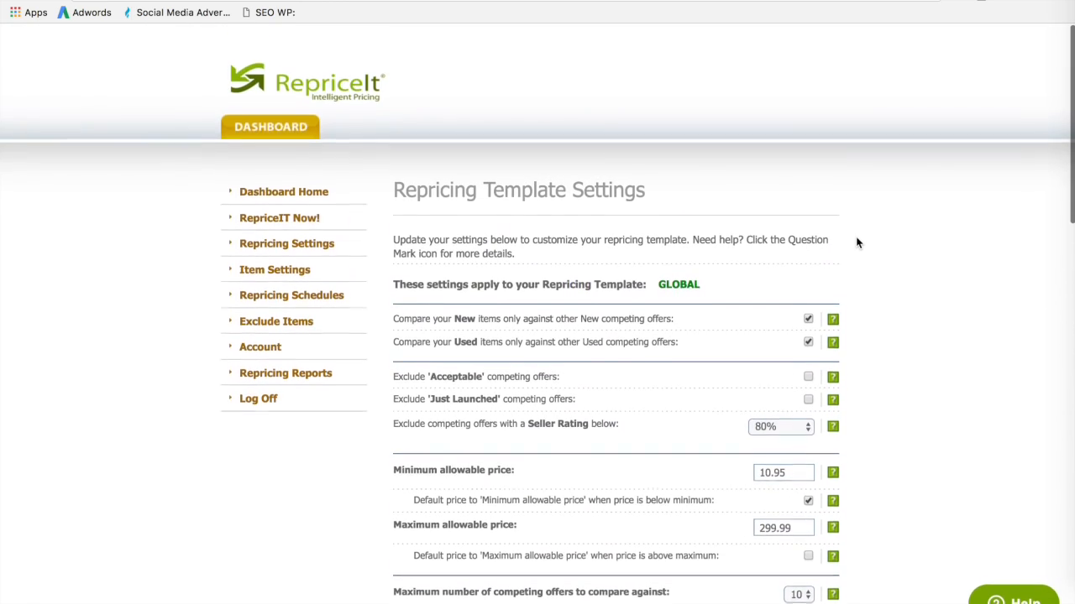
- Return to the dashboard home, delete the Test repricing template, and check the remaining template order
click(316, 186)
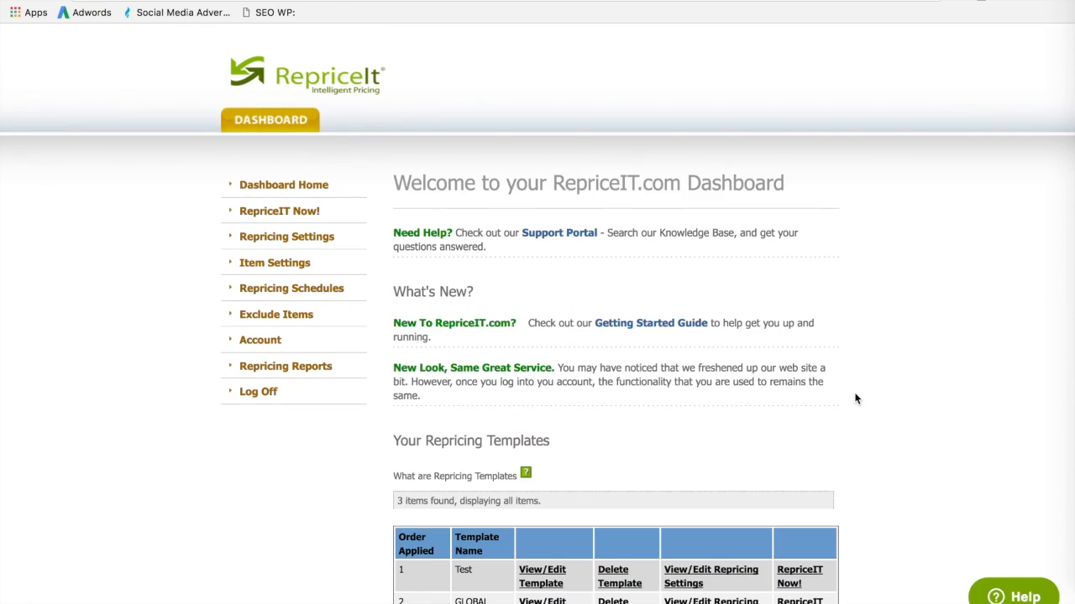
scroll(856, 399, down, 5)
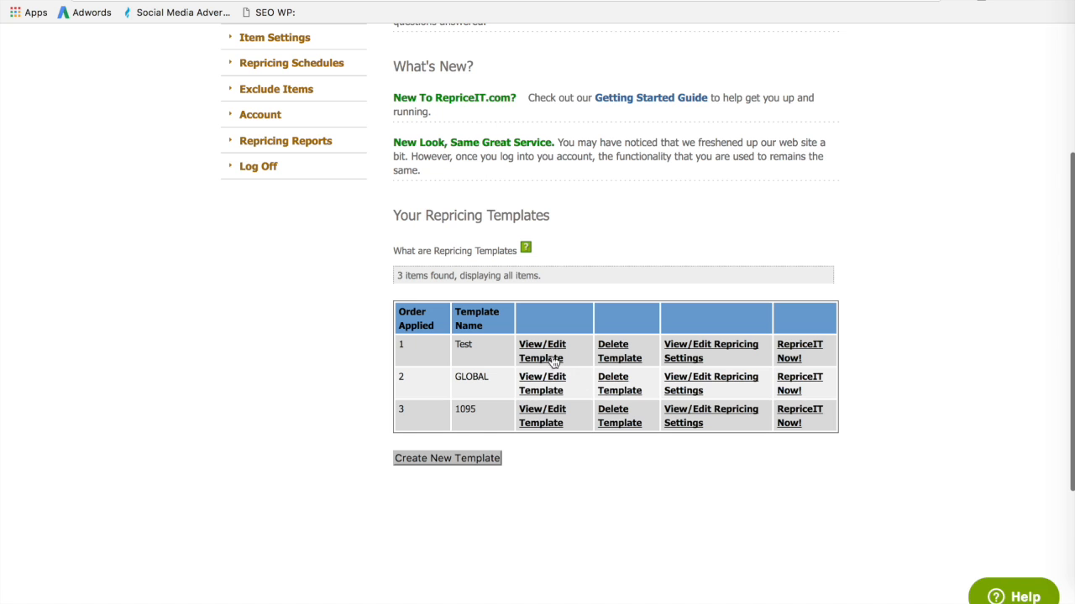
click(619, 351)
click(440, 284)
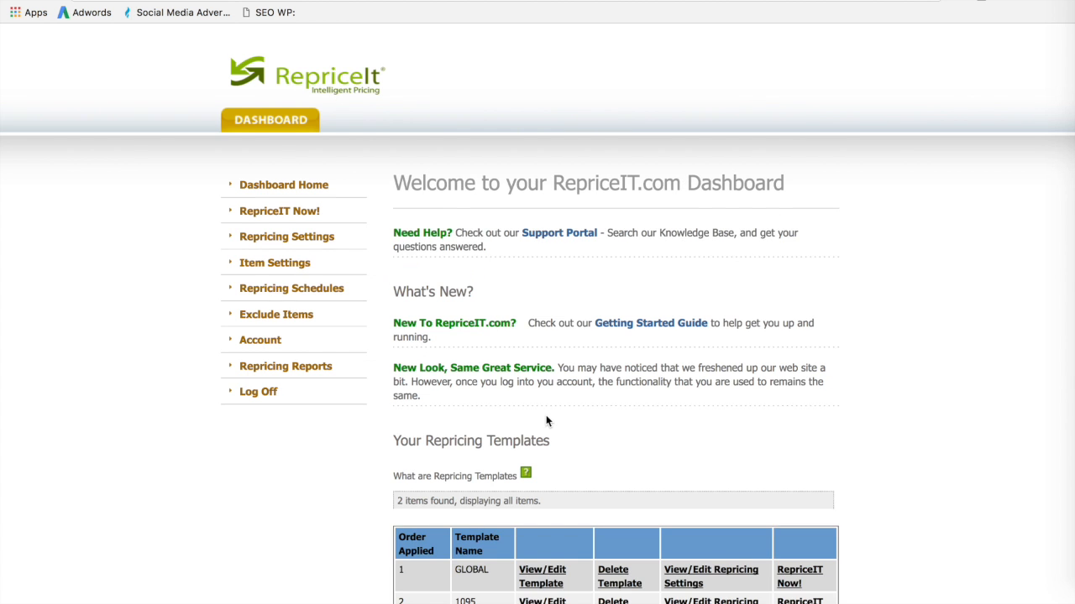
scroll(546, 415, down, 5)
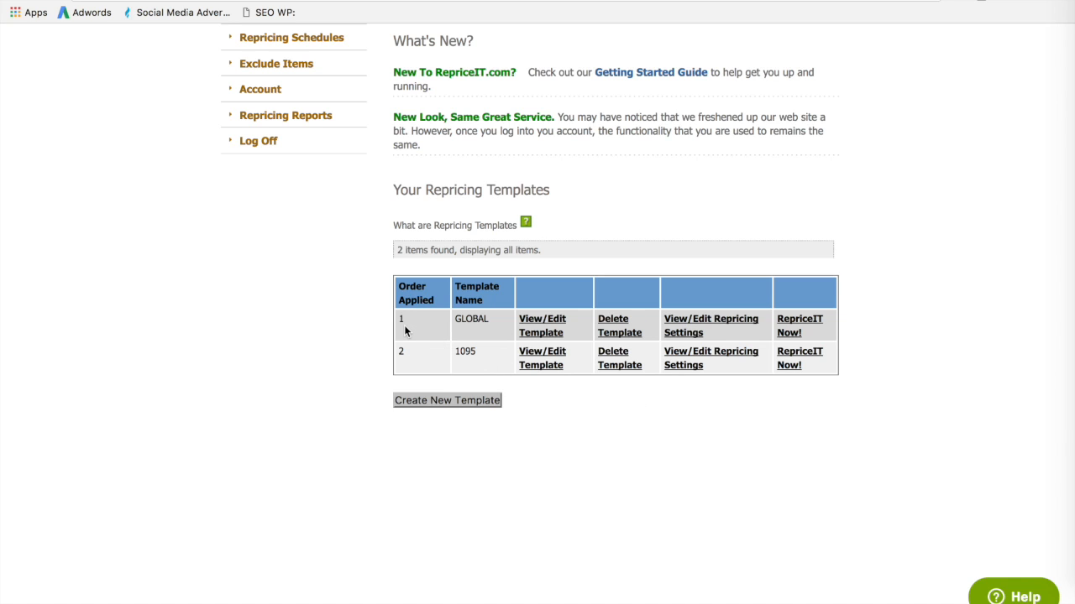
- View the page for repricing with all templates, and reopen the GLOBAL template's settings from the repricing settings list
scroll(529, 437, up, 5)
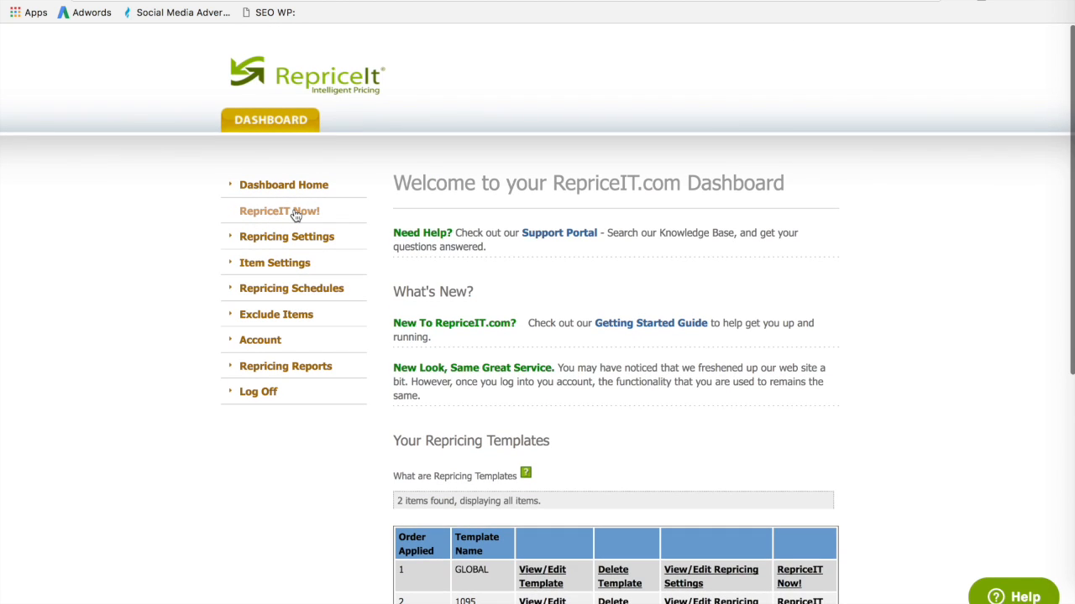
click(296, 214)
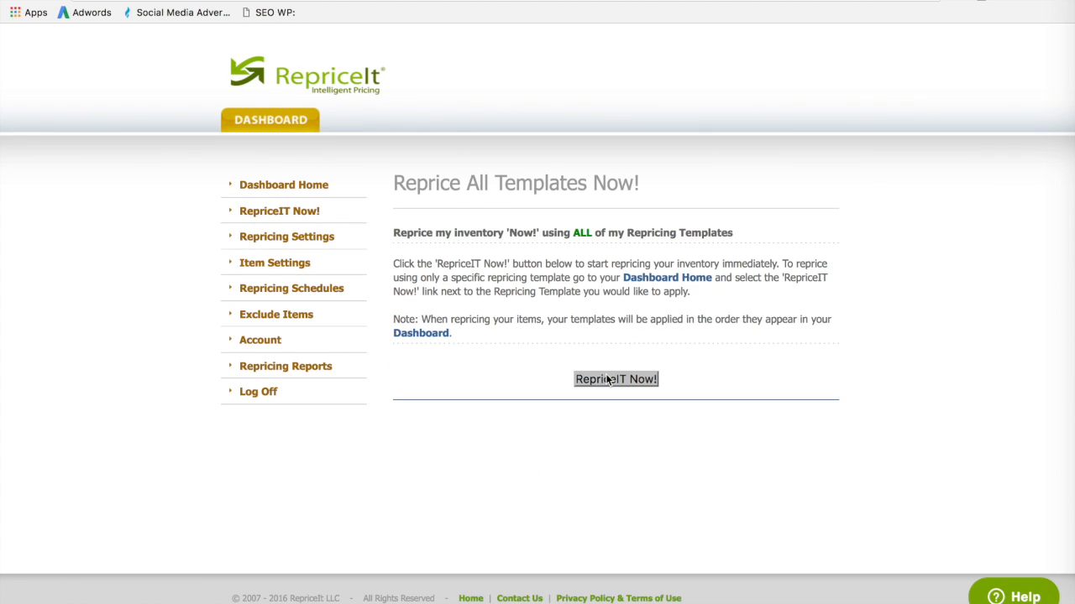
click(327, 238)
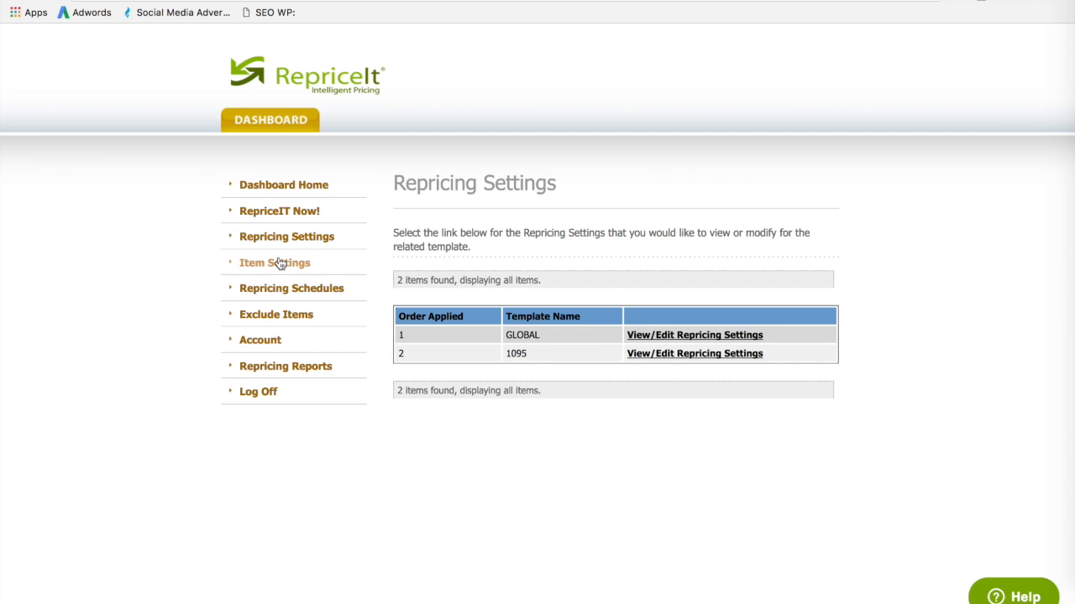
click(661, 336)
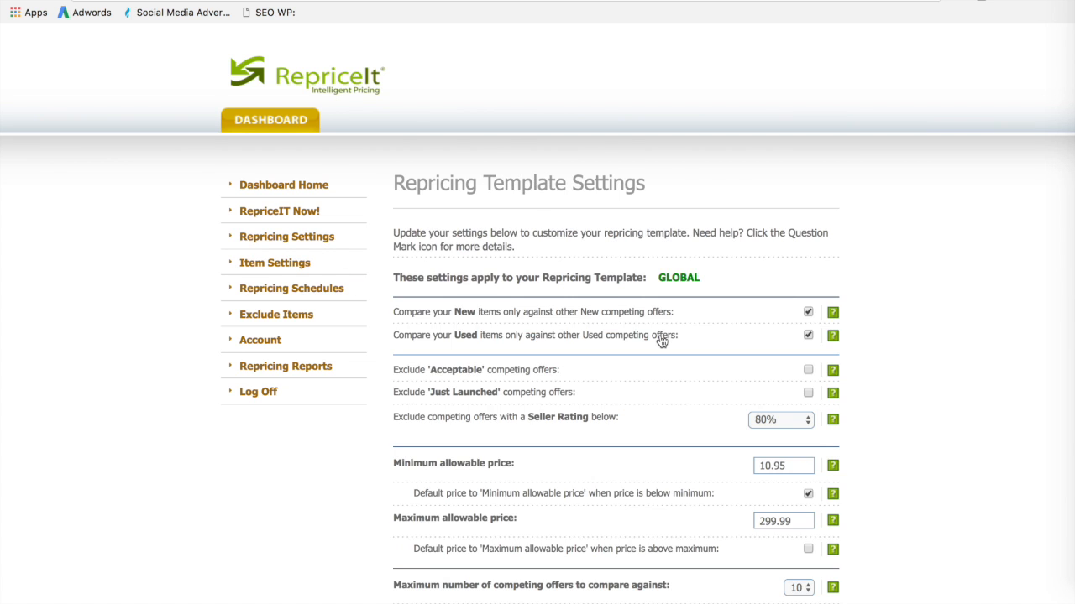
scroll(660, 340, down, 5)
scroll(463, 225, up, 4)
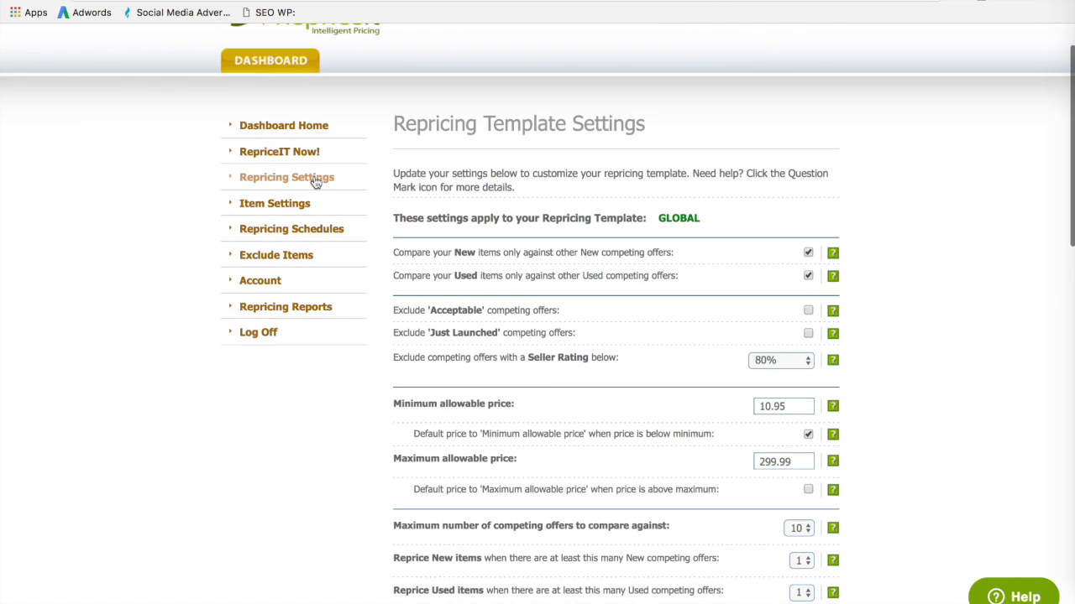
- View the Item Settings List, return to the dashboard home, and check the fixed repricing schedules
click(291, 206)
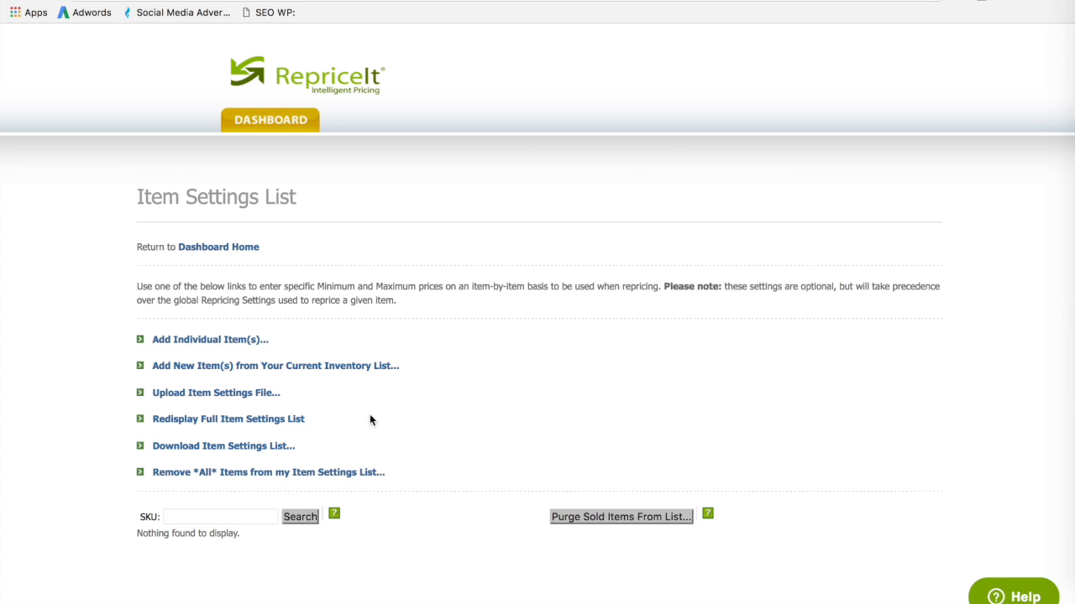
click(204, 249)
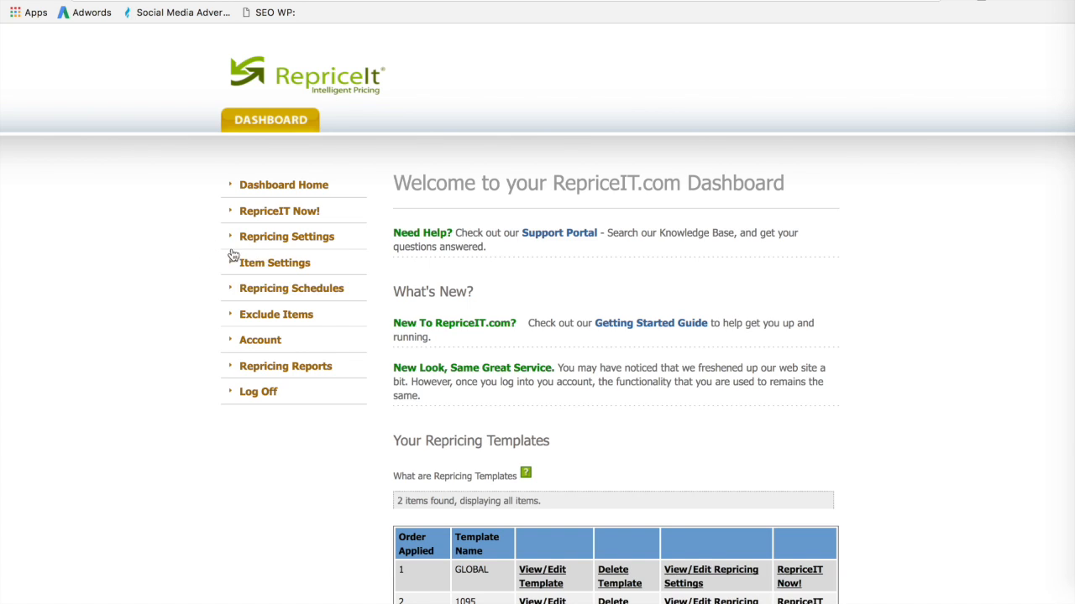
click(285, 291)
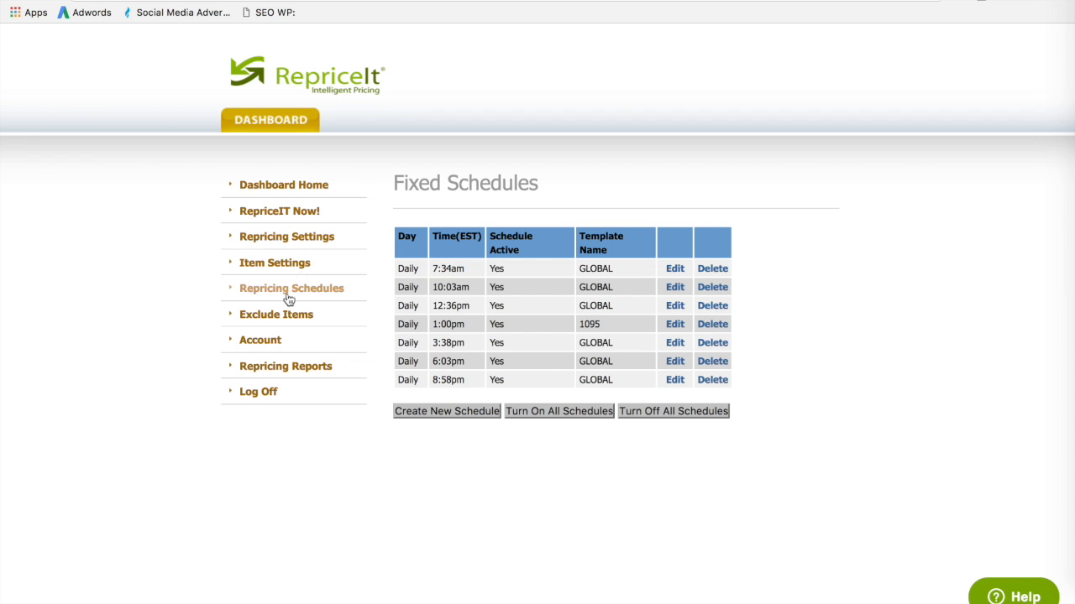
- Open itemsRepriced52548018.txt from the repricing reports, review its price changes, and return to the report list
click(284, 366)
scroll(522, 365, down, 5)
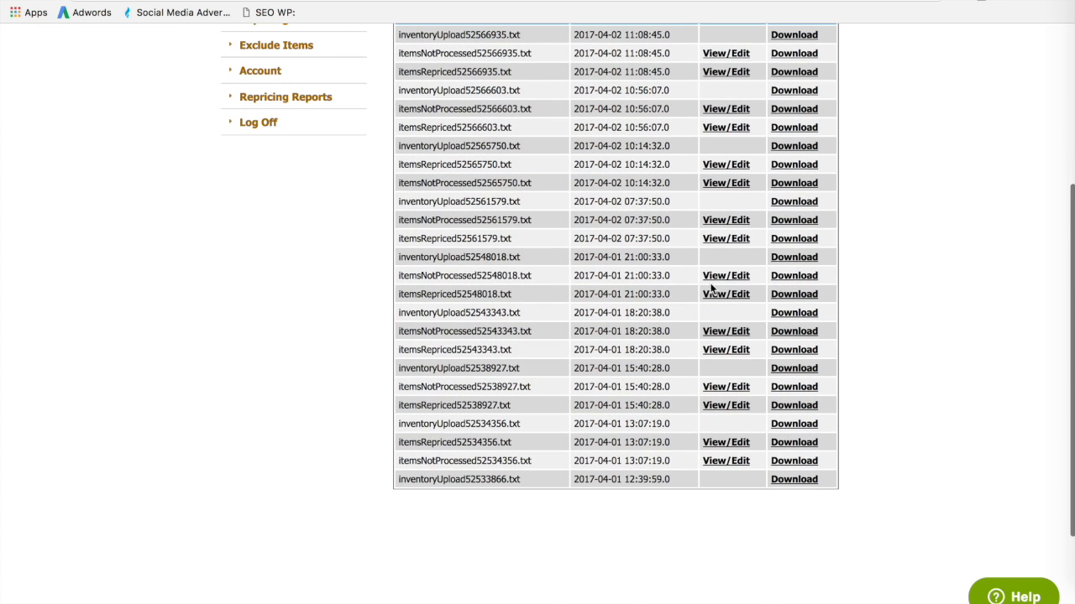
click(727, 295)
scroll(724, 296, down, 1)
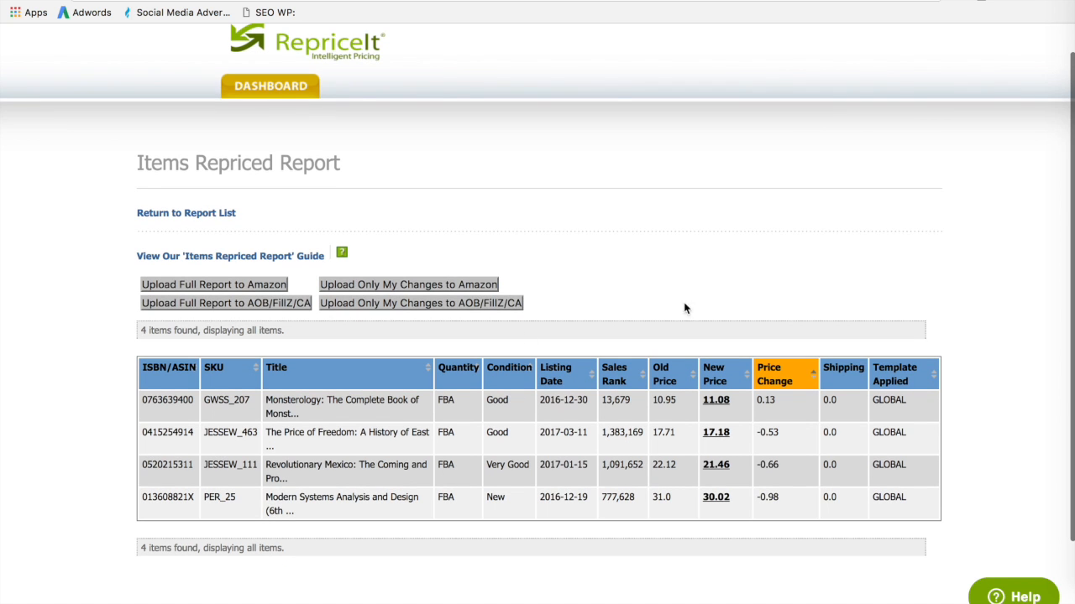
click(206, 215)
- View the itemsRepriced52543343.txt report, compare its old and new prices, and go back to the report list
scroll(677, 414, down, 3)
scroll(687, 415, down, 2)
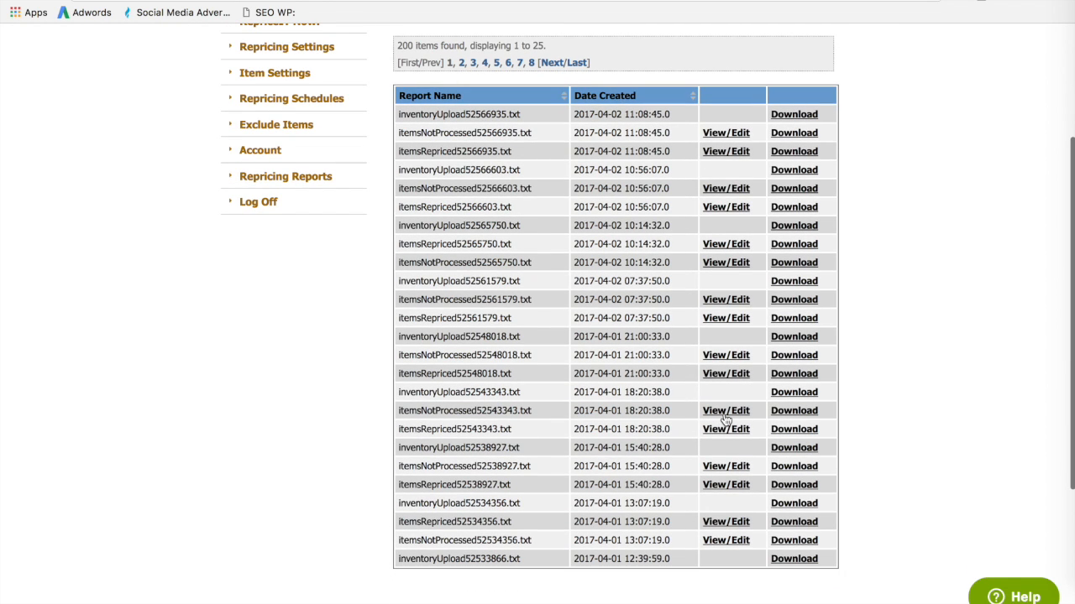
click(725, 429)
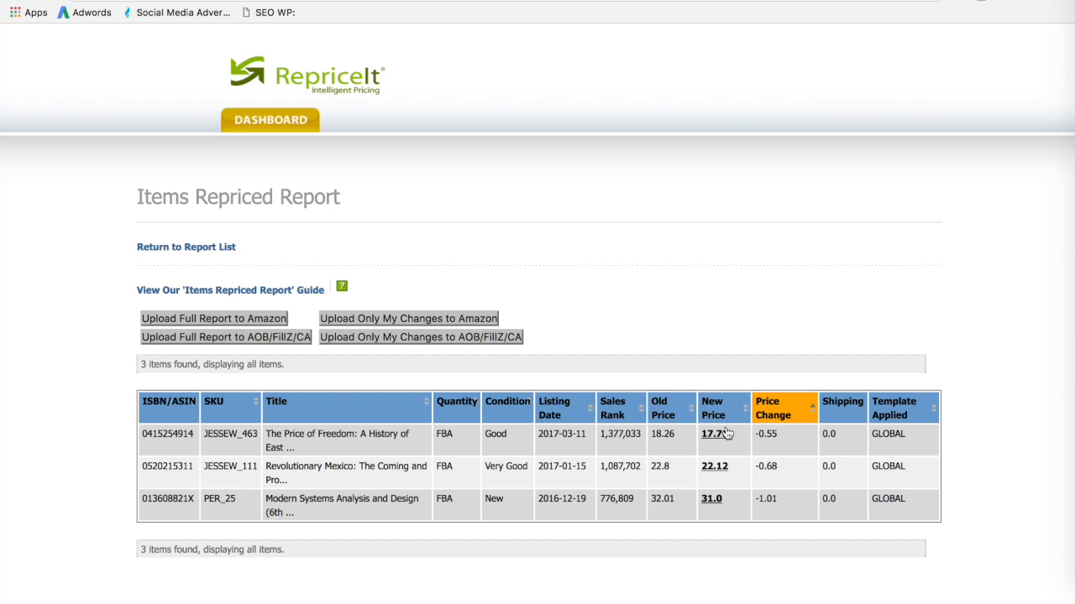
scroll(552, 442, down, 4)
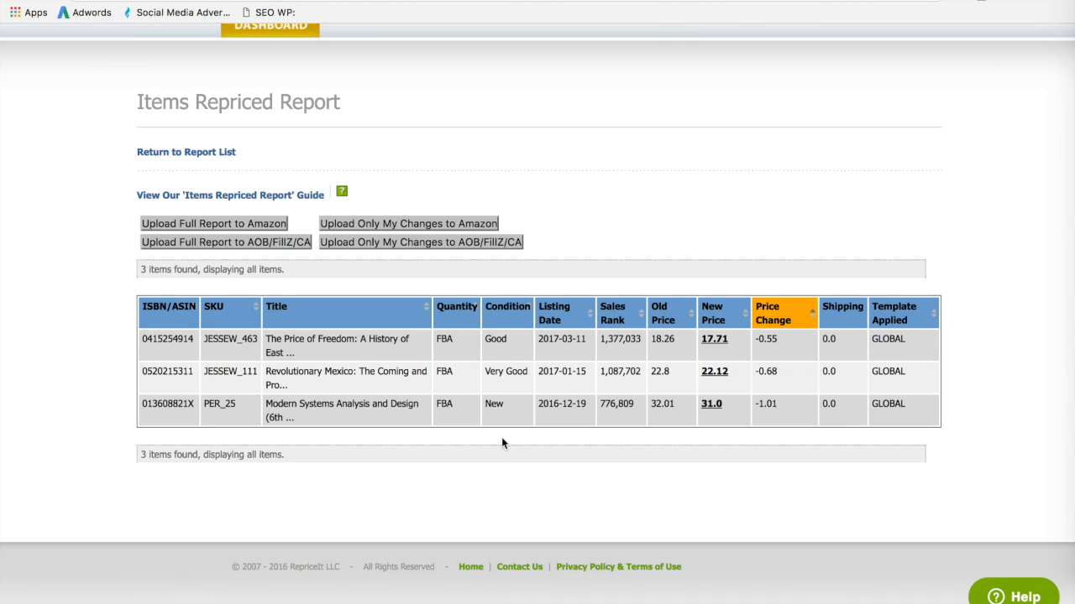
scroll(501, 444, up, 2)
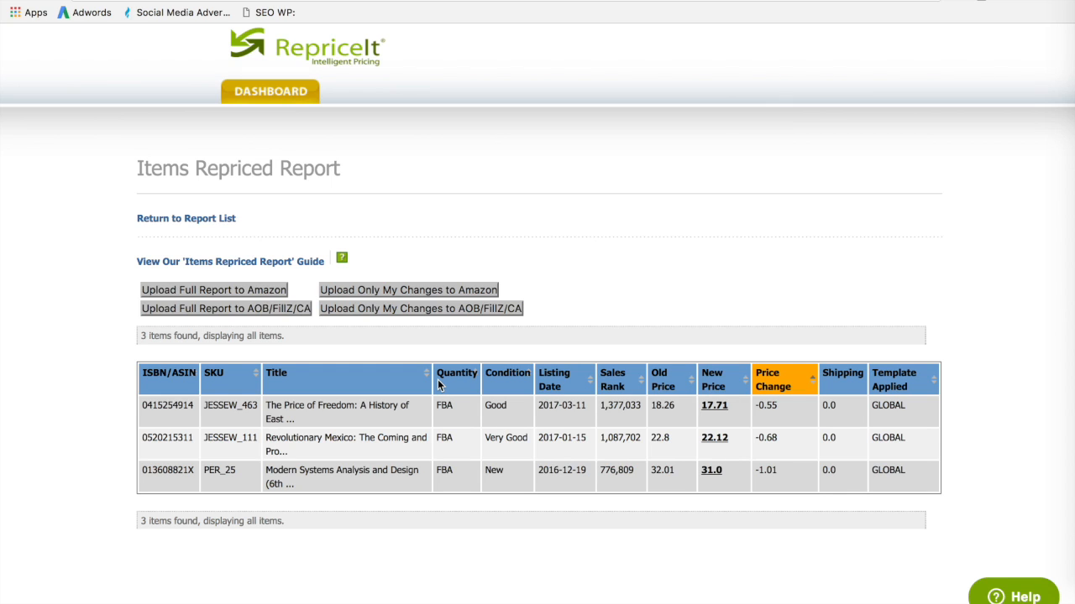
click(209, 220)
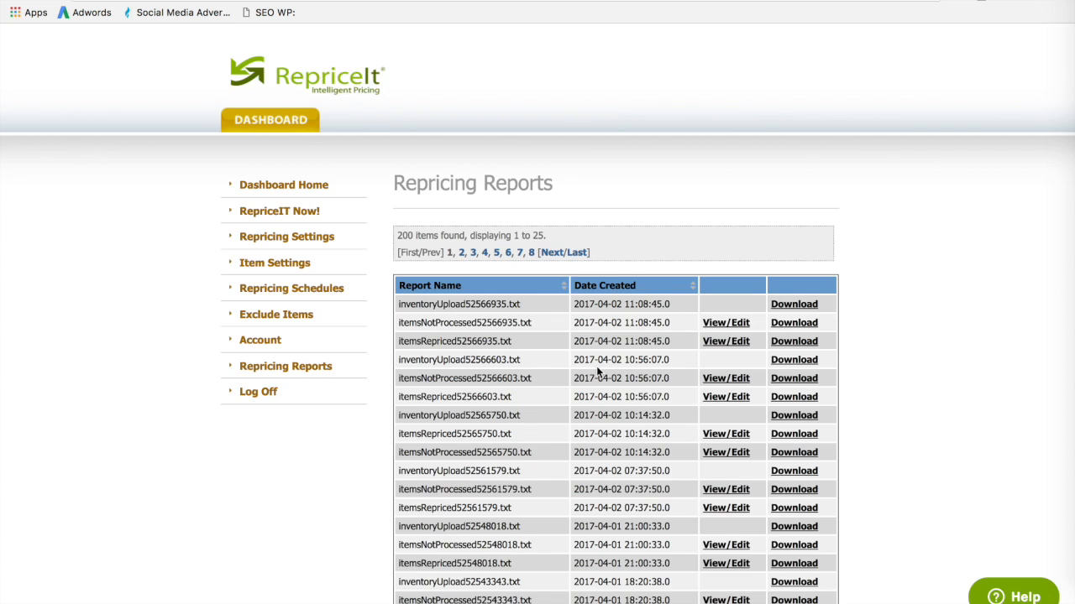
- Look over the names and creation dates of the reports on the first page of the repricing reports
scroll(596, 366, down, 5)
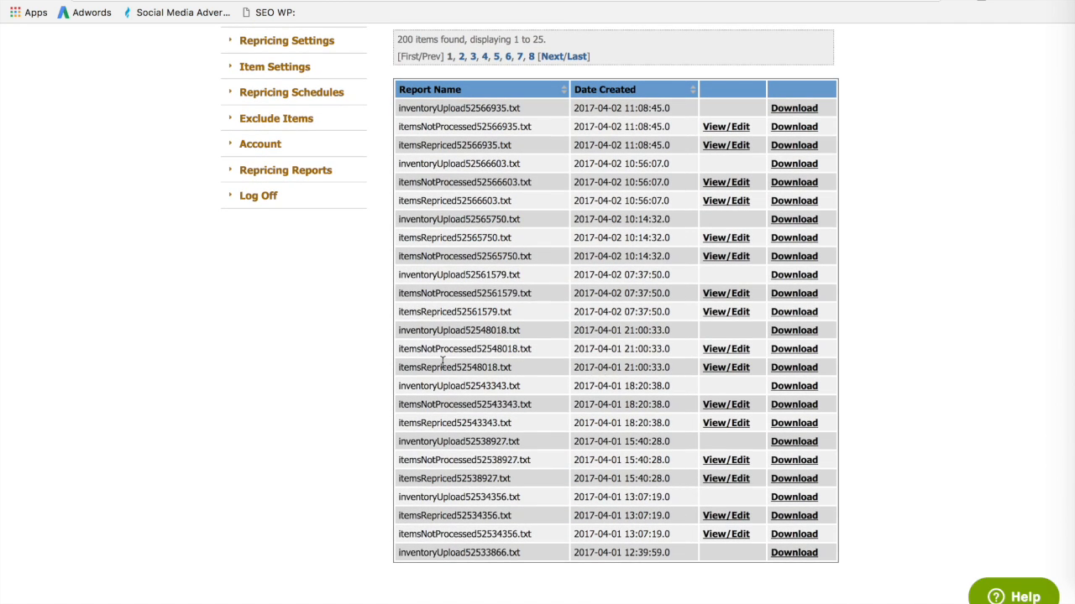
scroll(387, 343, down, 2)
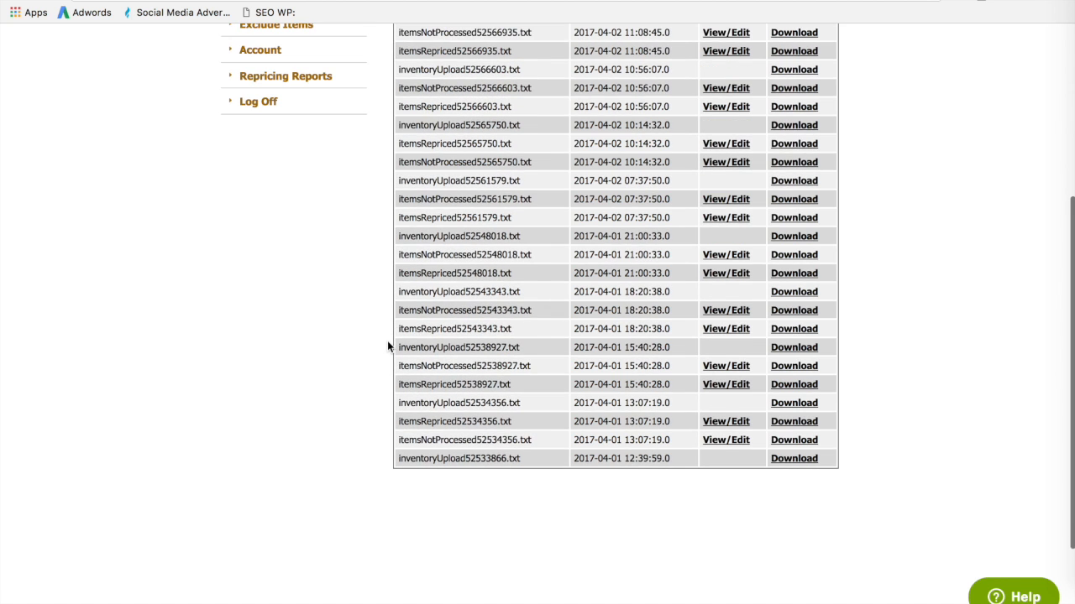
scroll(387, 343, up, 3)
scroll(387, 340, up, 4)
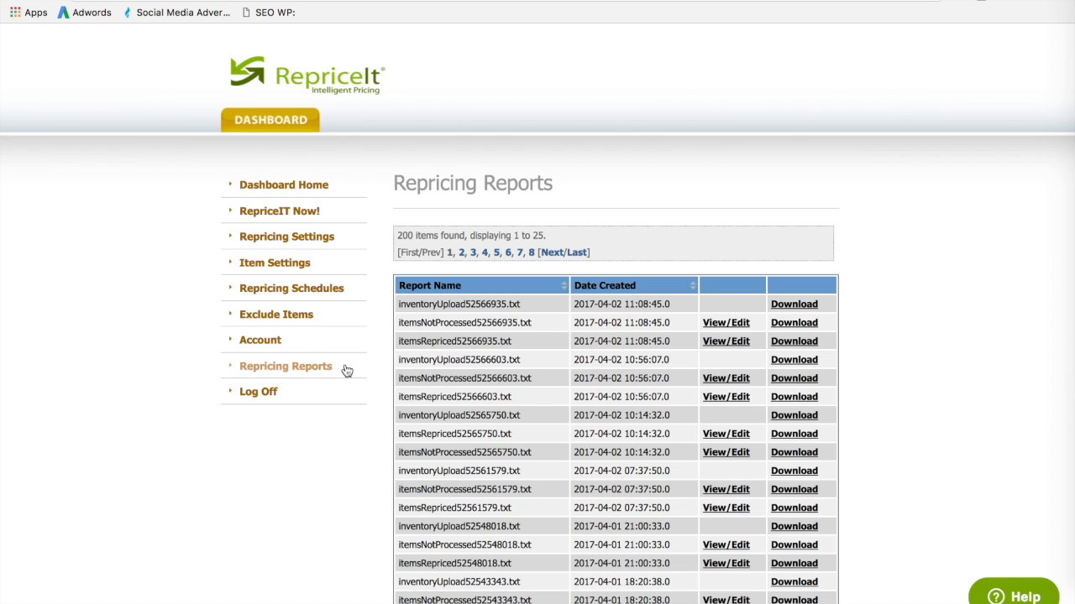
scroll(439, 404, down, 5)
scroll(438, 404, up, 5)
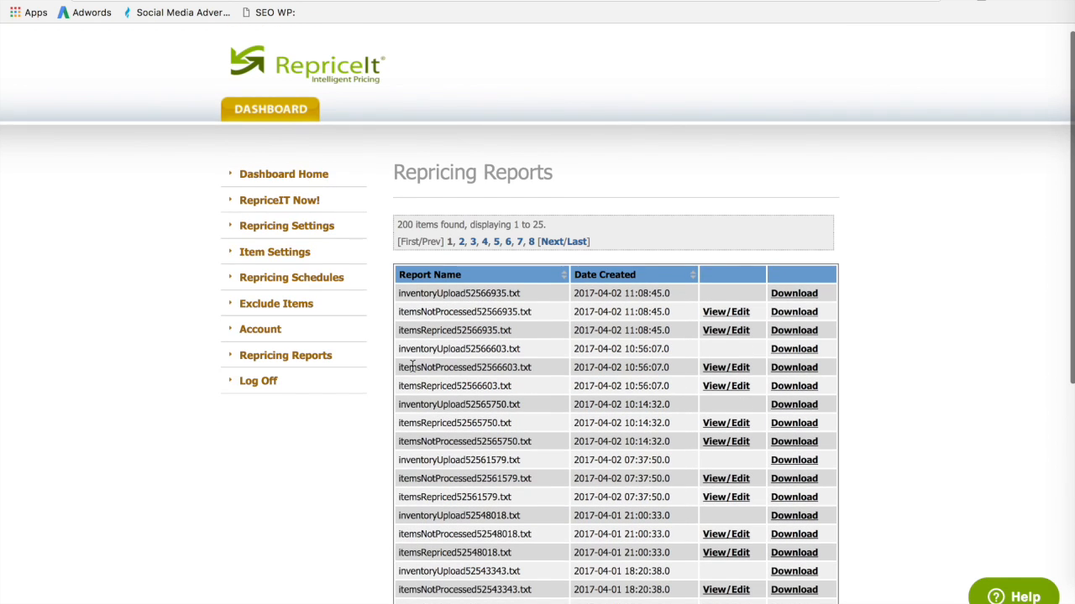
- View the repricing settings list, and open the GLOBAL template's repricing settings from the dashboard home
click(296, 227)
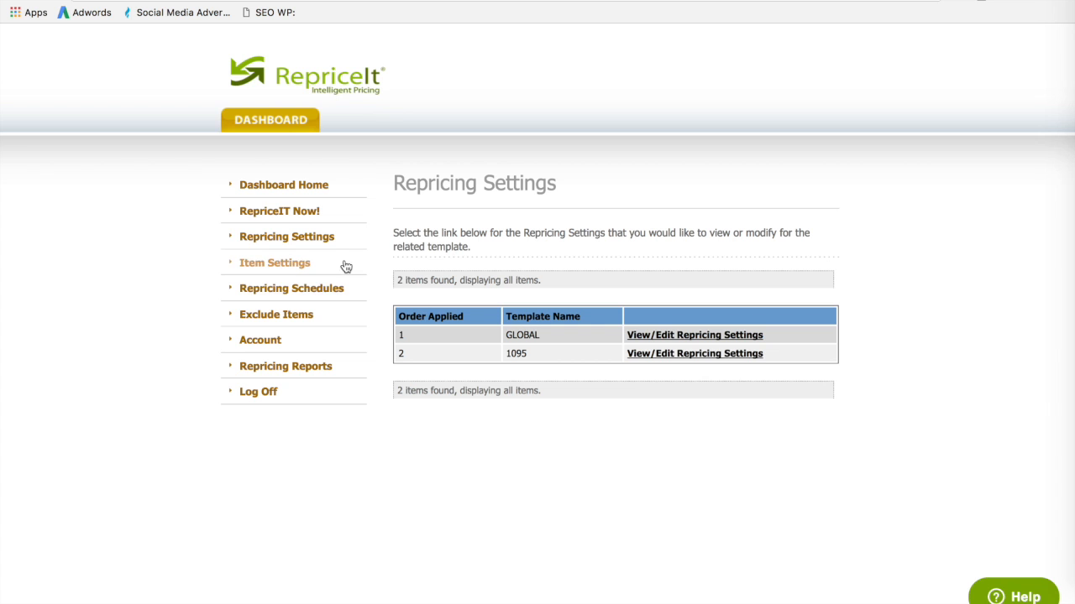
click(300, 185)
scroll(656, 357, down, 3)
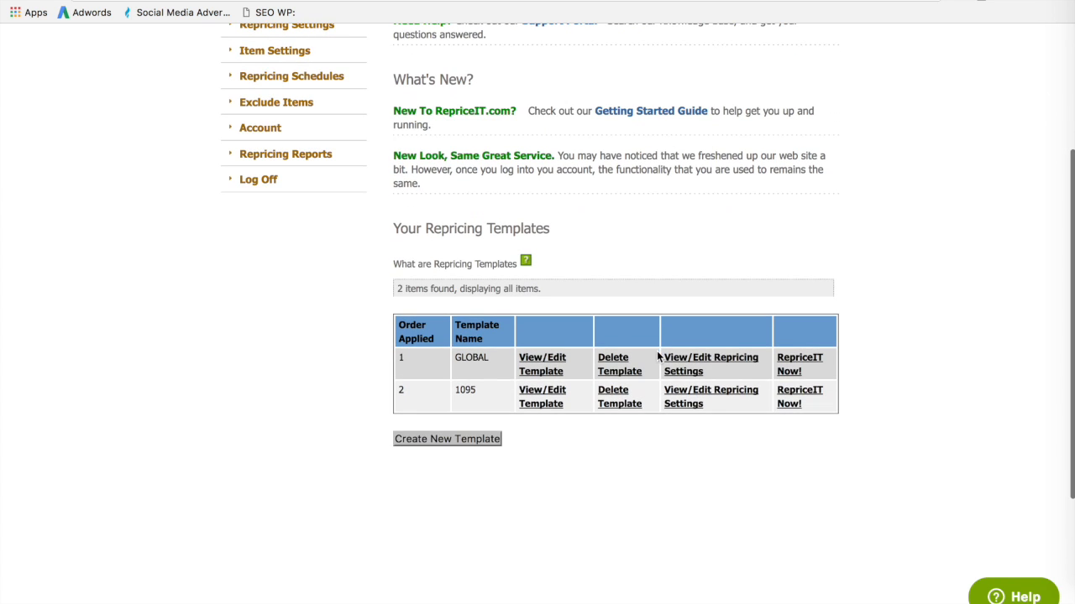
click(714, 357)
- Review all GLOBAL template settings, from the competing-offer filters and price limits to the FBA comparison and Amazon upload options
scroll(612, 328, down, 5)
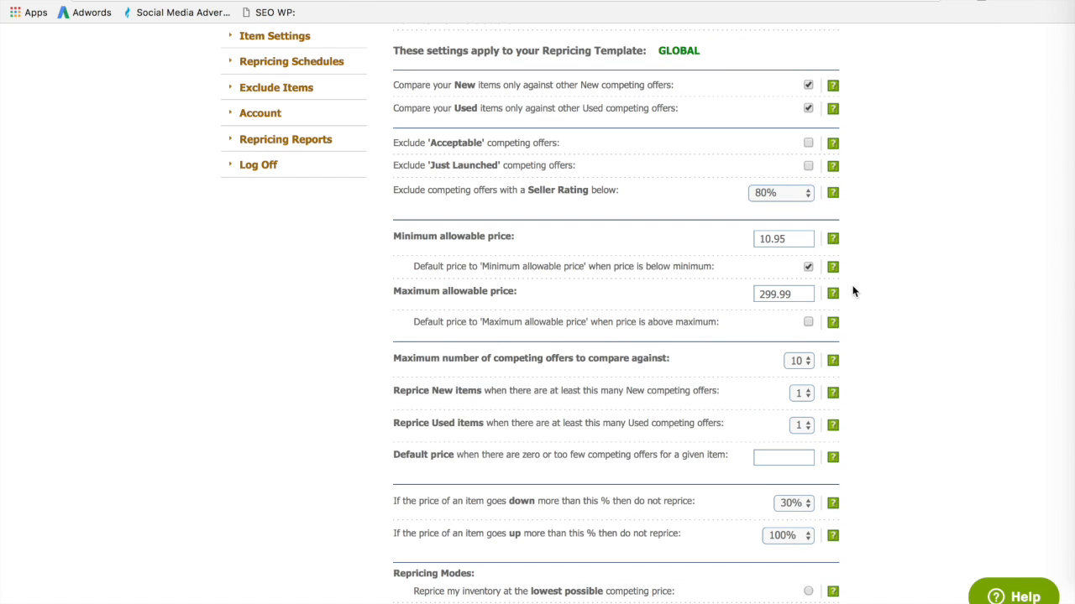
scroll(850, 180, down, 15)
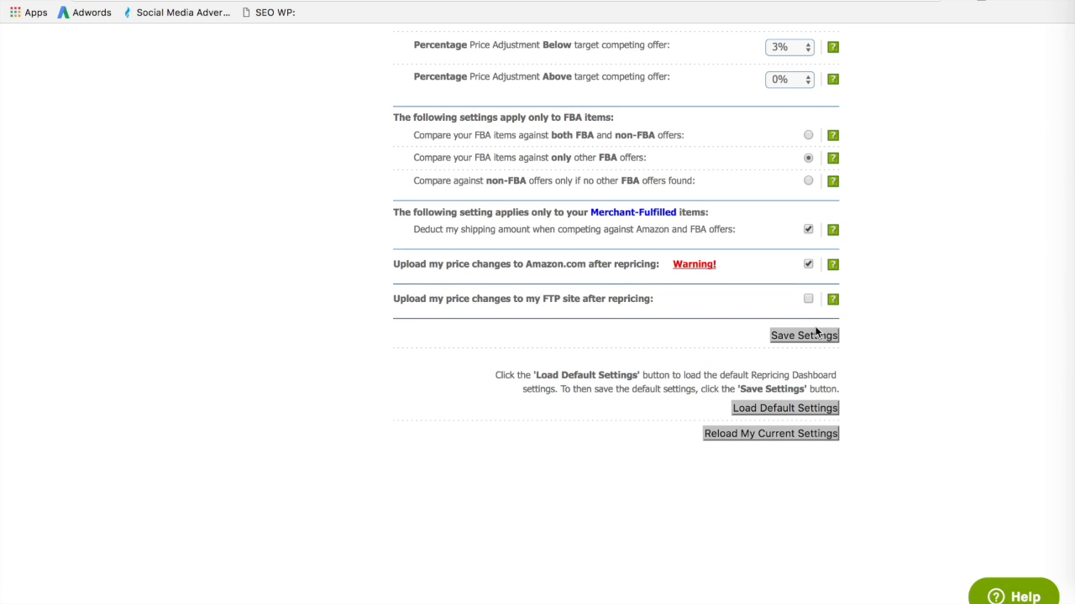
scroll(855, 338, up, 6)
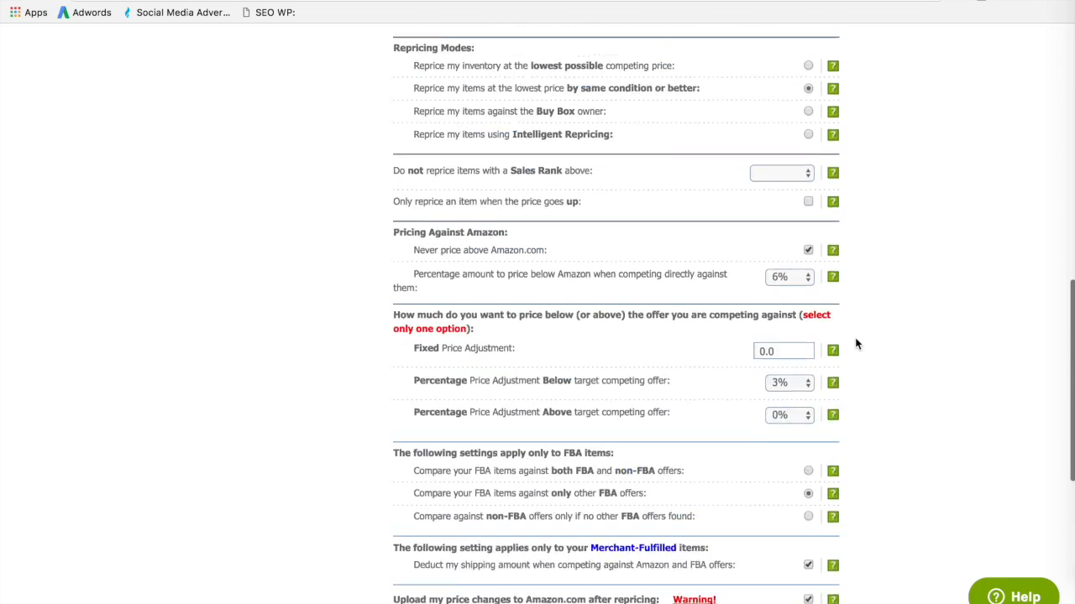
scroll(855, 337, down, 6)
scroll(855, 338, up, 7)
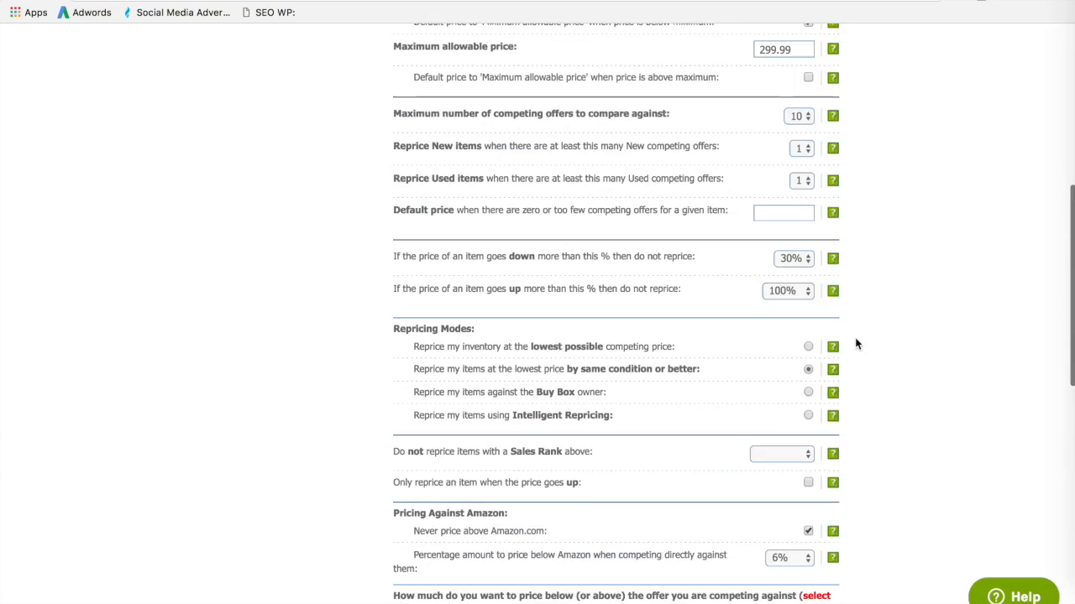
scroll(855, 338, up, 4)
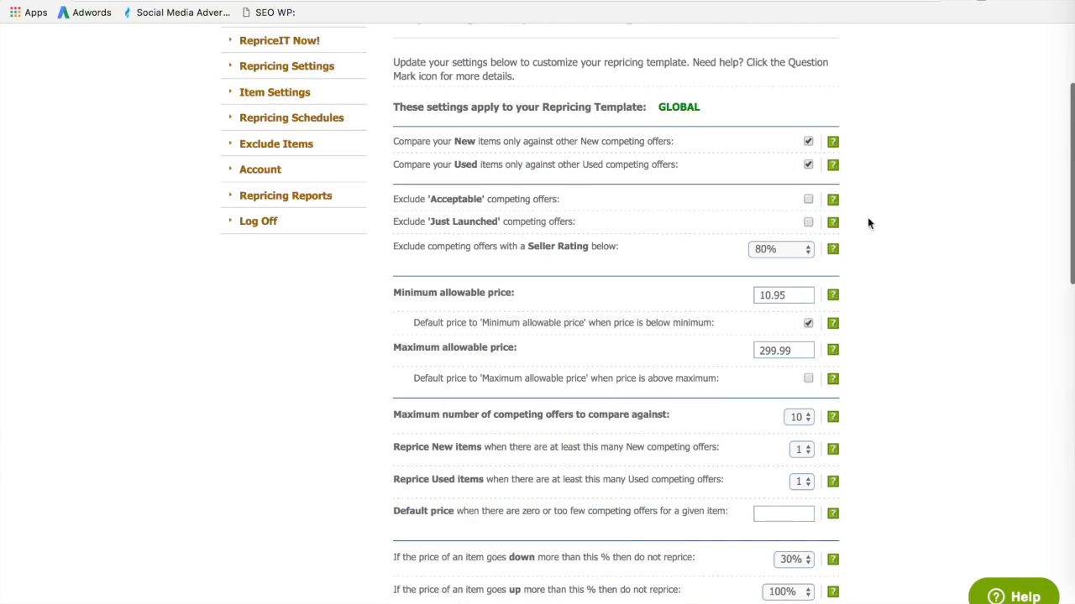
scroll(871, 403, down, 10)
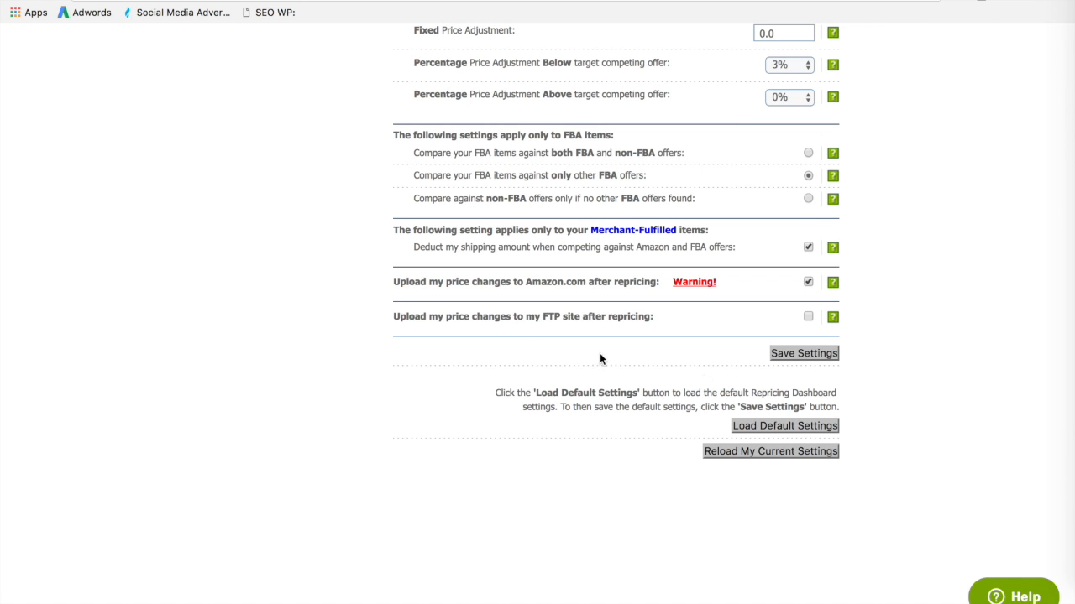
scroll(521, 334, up, 15)
- Open itemsRepriced52566603.txt from the repricing reports, look through its repriced items, and return to the report list
click(298, 367)
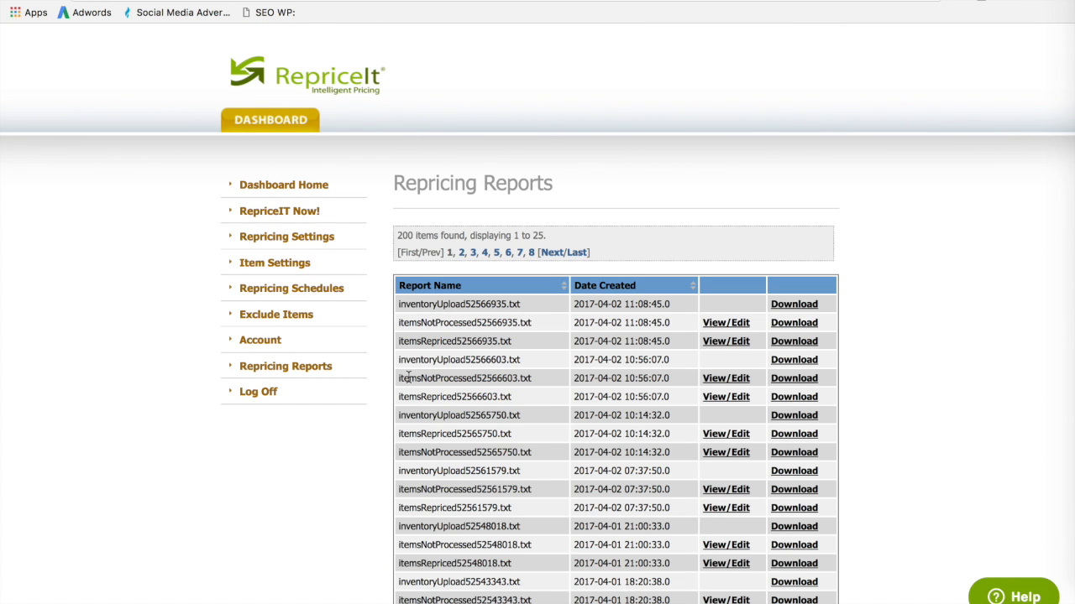
scroll(559, 424, down, 3)
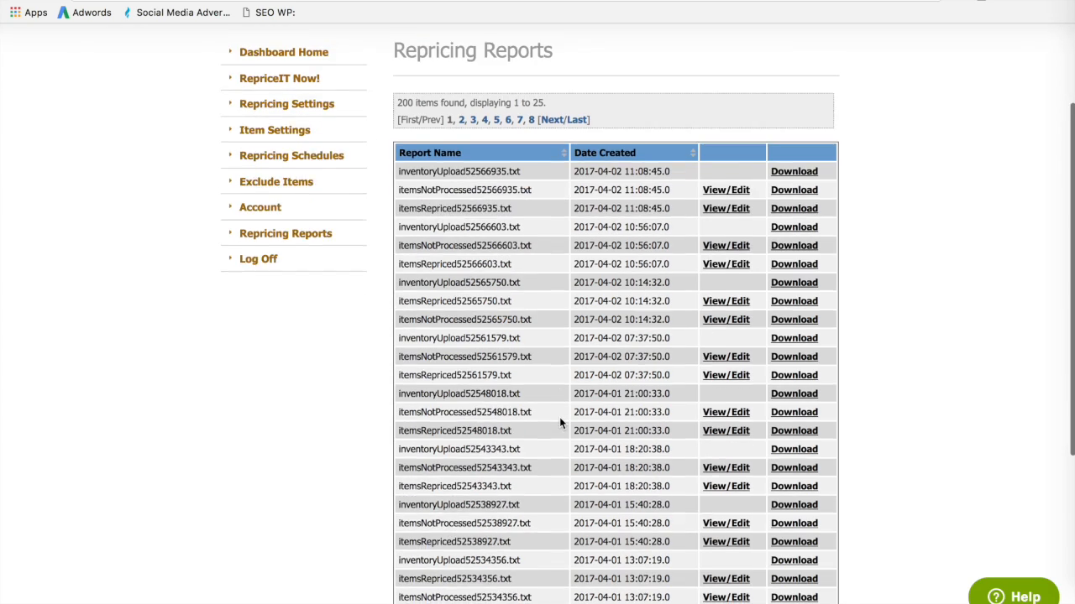
click(714, 268)
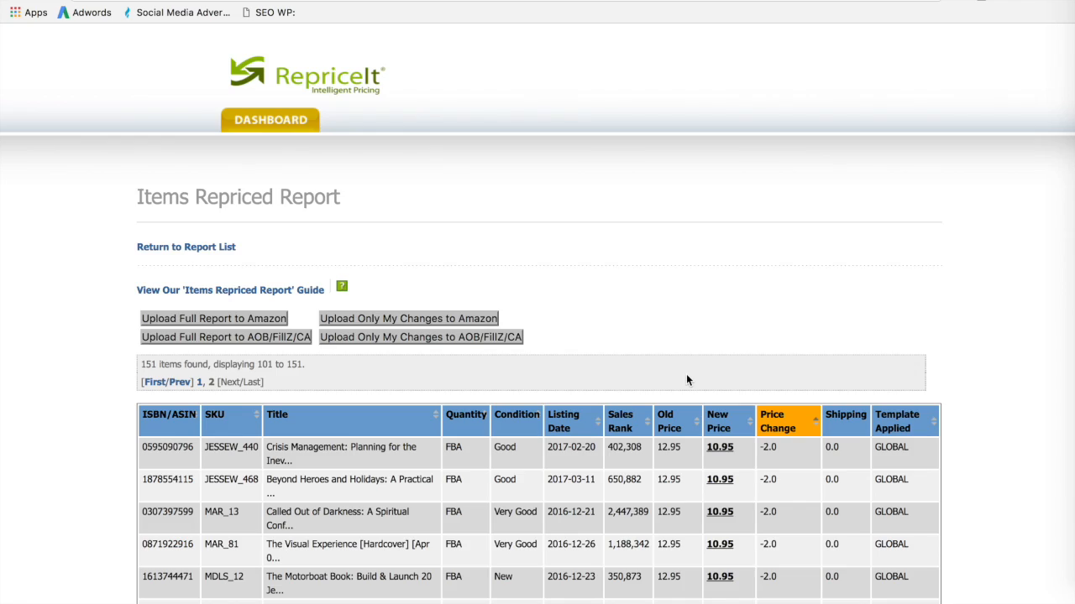
scroll(686, 377, down, 10)
scroll(686, 377, up, 10)
scroll(686, 377, down, 9)
scroll(685, 377, up, 1)
scroll(686, 373, up, 10)
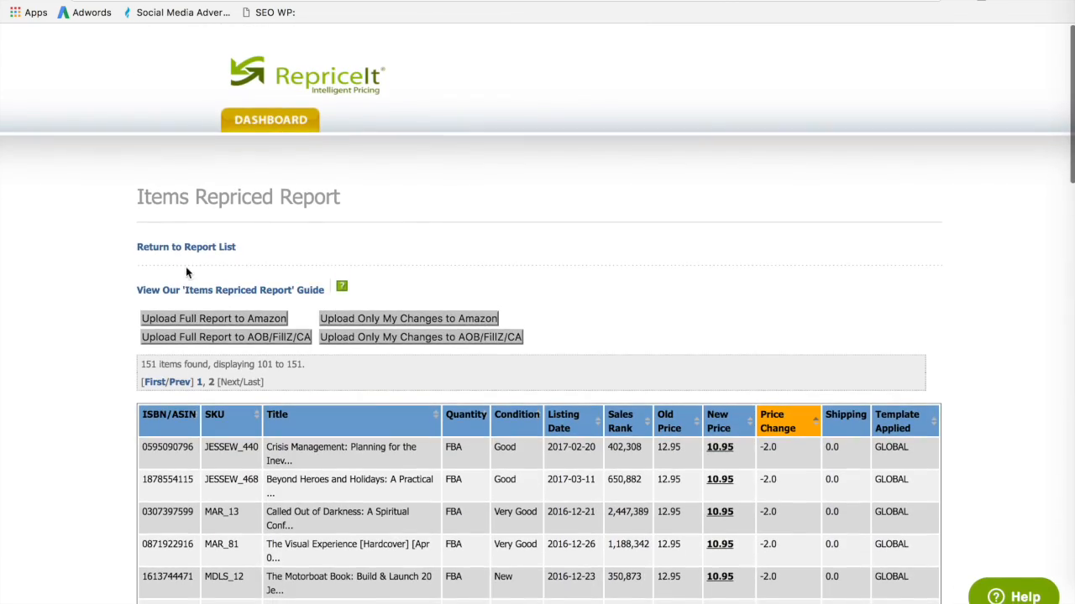
click(188, 247)
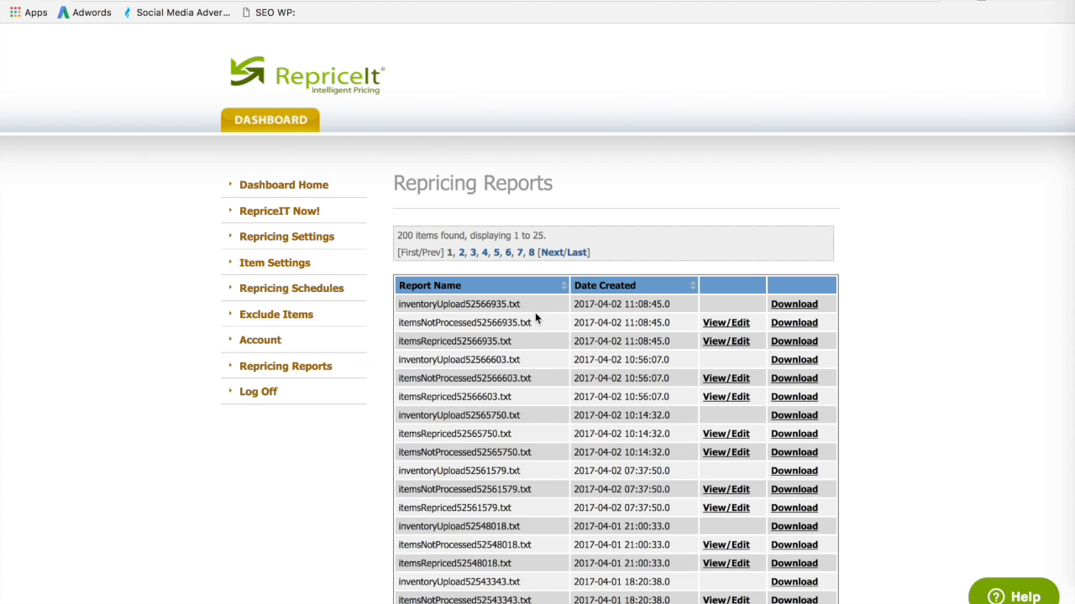
- Open itemsNotProcessed52566935.txt, examine the reasons items were not repriced, and return to the report list
click(725, 323)
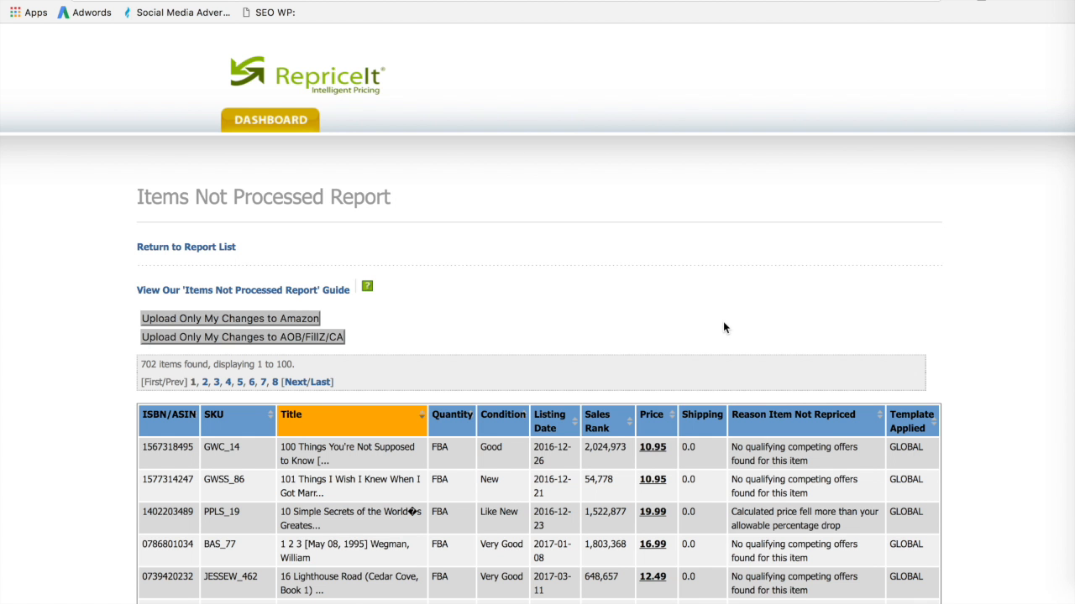
scroll(509, 457, down, 5)
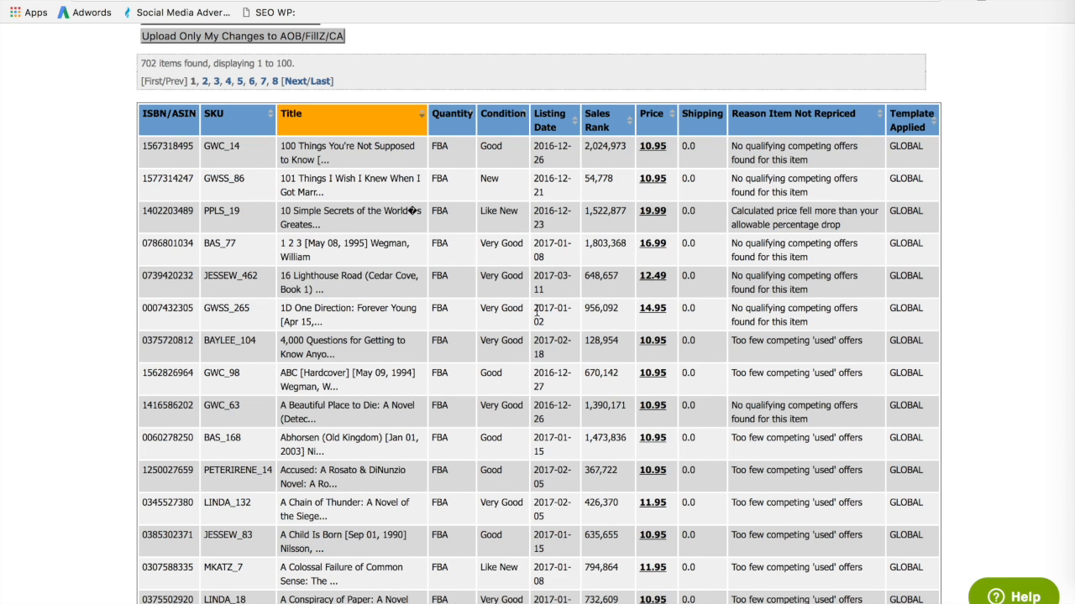
scroll(440, 198, down, 1)
drag(731, 123, 798, 119)
click(797, 120)
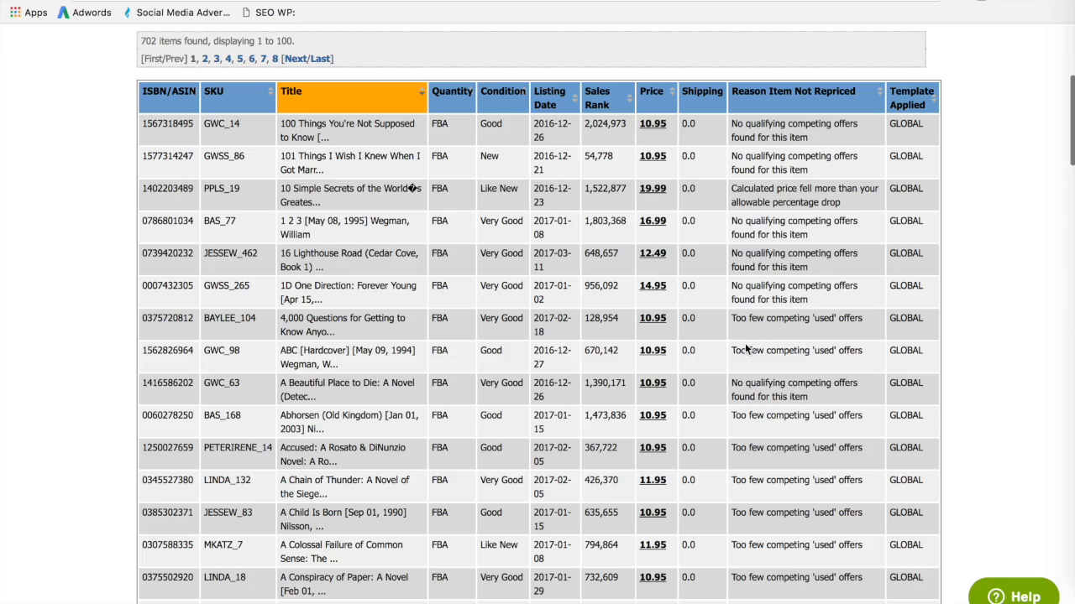
scroll(808, 344, down, 9)
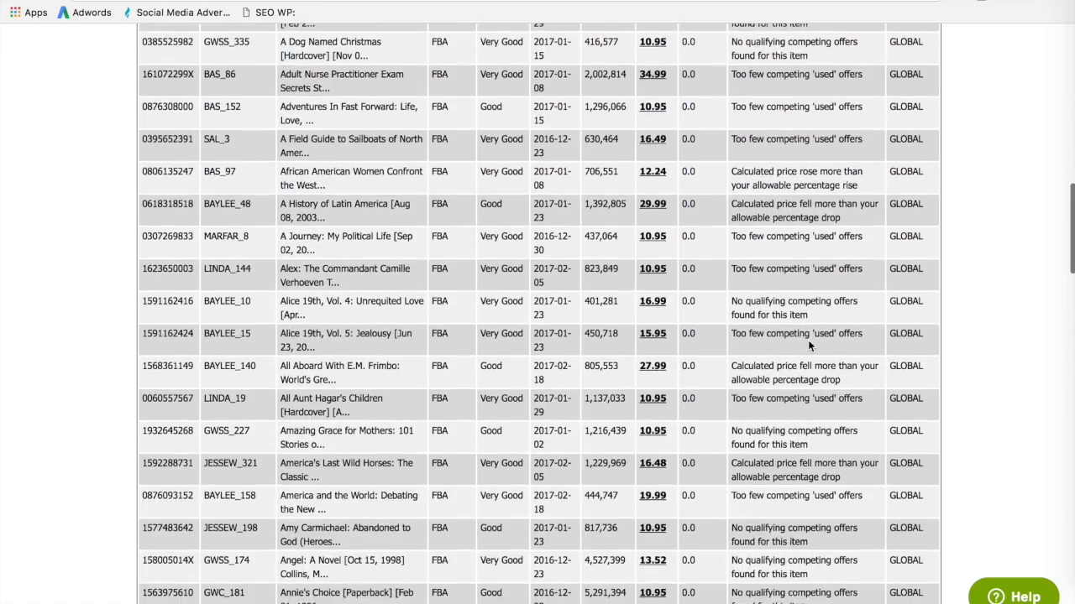
scroll(807, 339, up, 10)
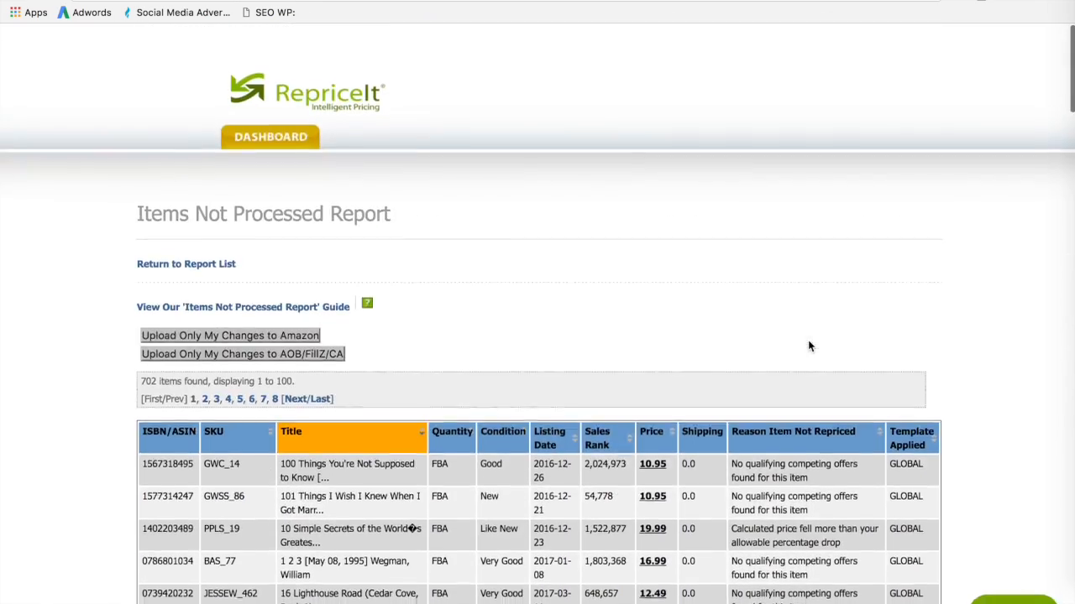
scroll(802, 447, down, 2)
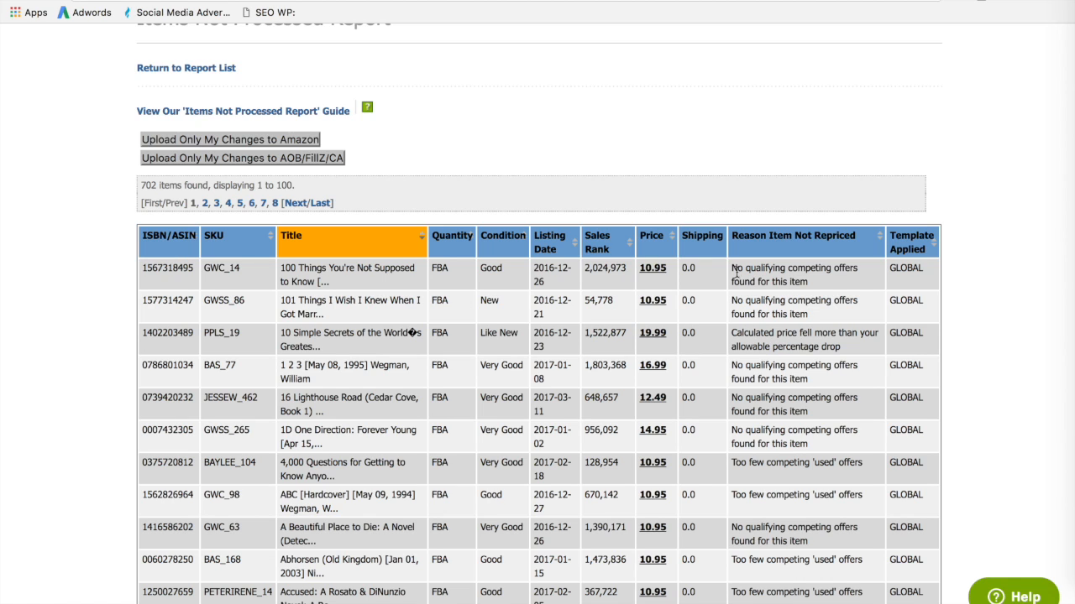
drag(732, 272, 812, 272)
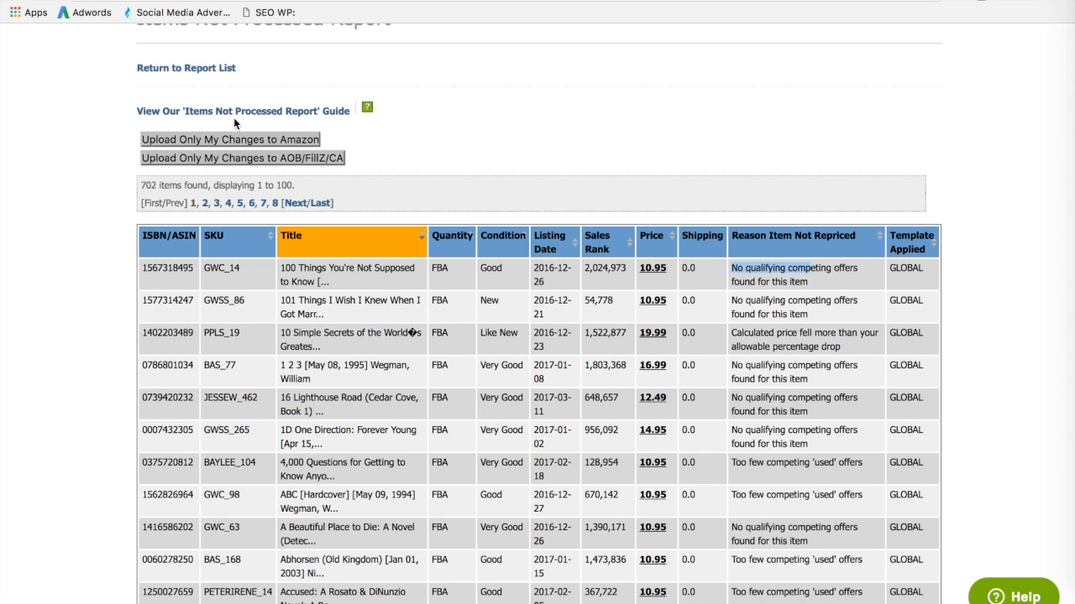
click(207, 69)
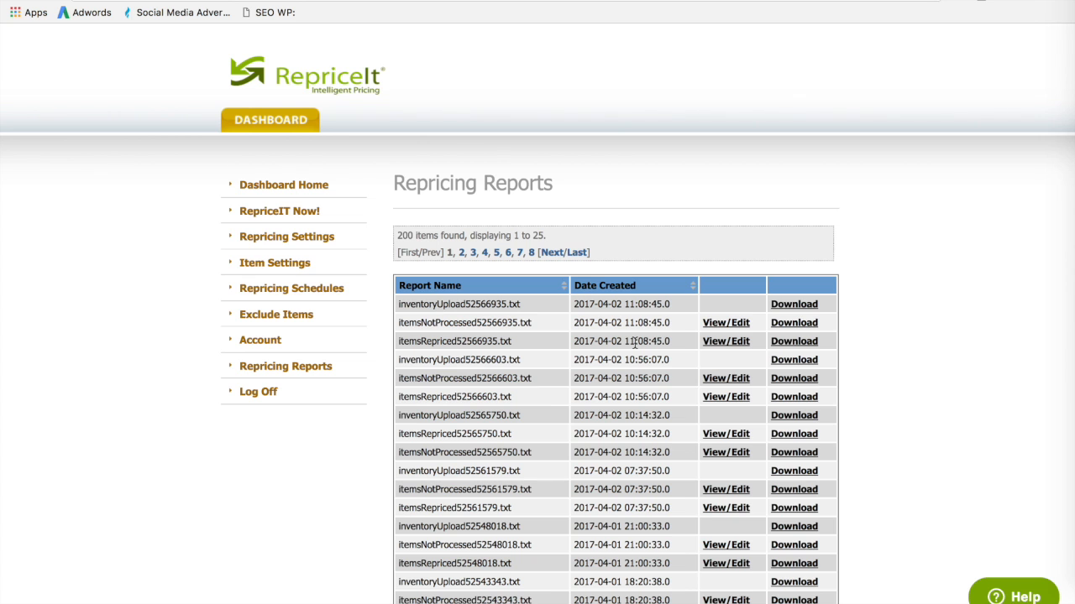
- Look over the repricing report list, return to the dashboard home, and review its help links and repricing templates
scroll(499, 351, down, 2)
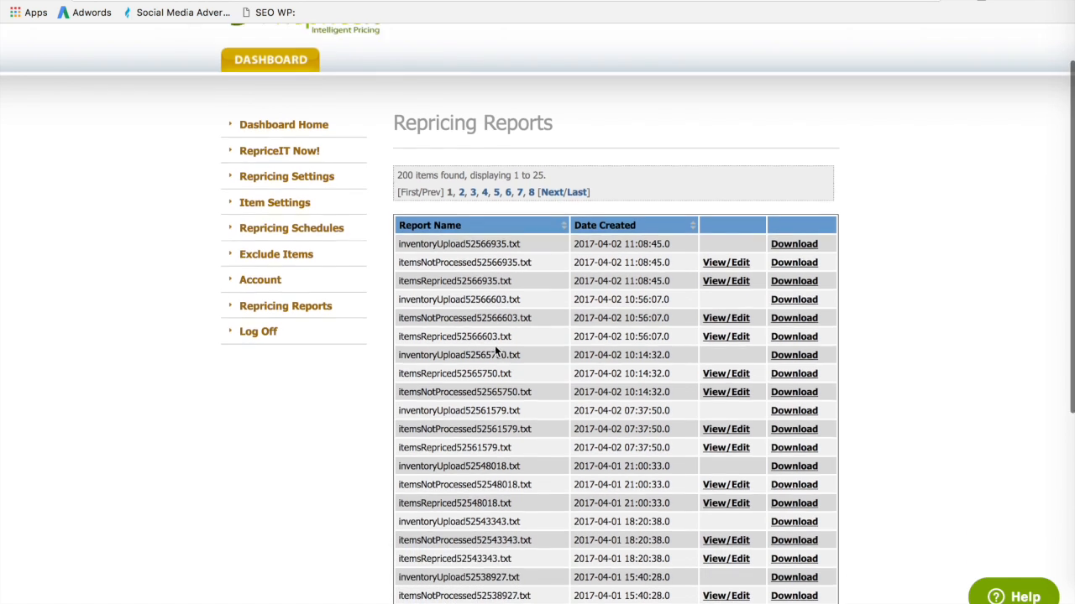
scroll(496, 345, up, 2)
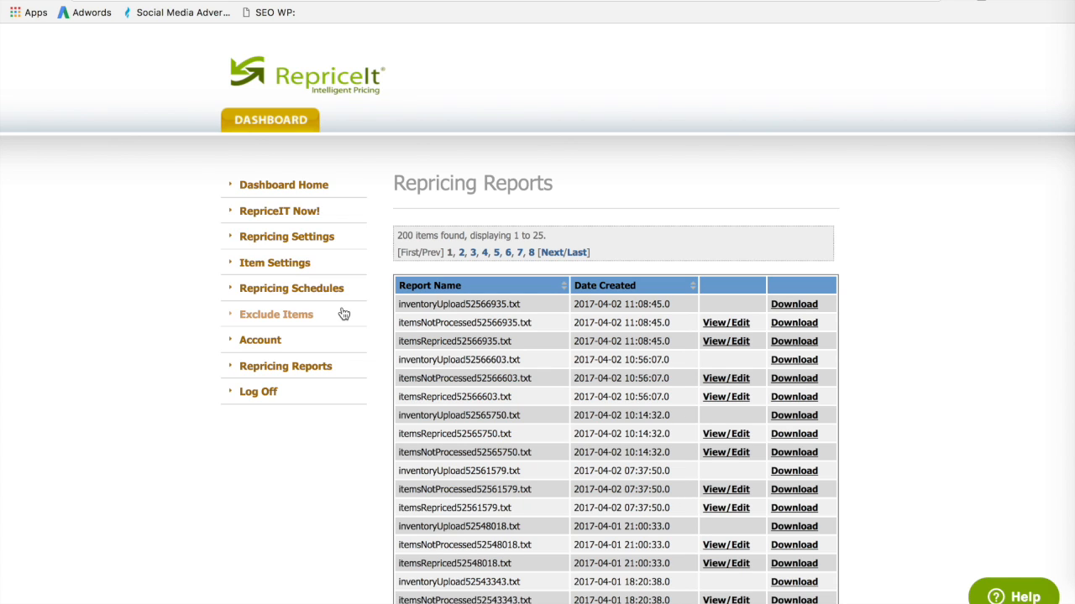
click(317, 186)
scroll(513, 415, down, 1)
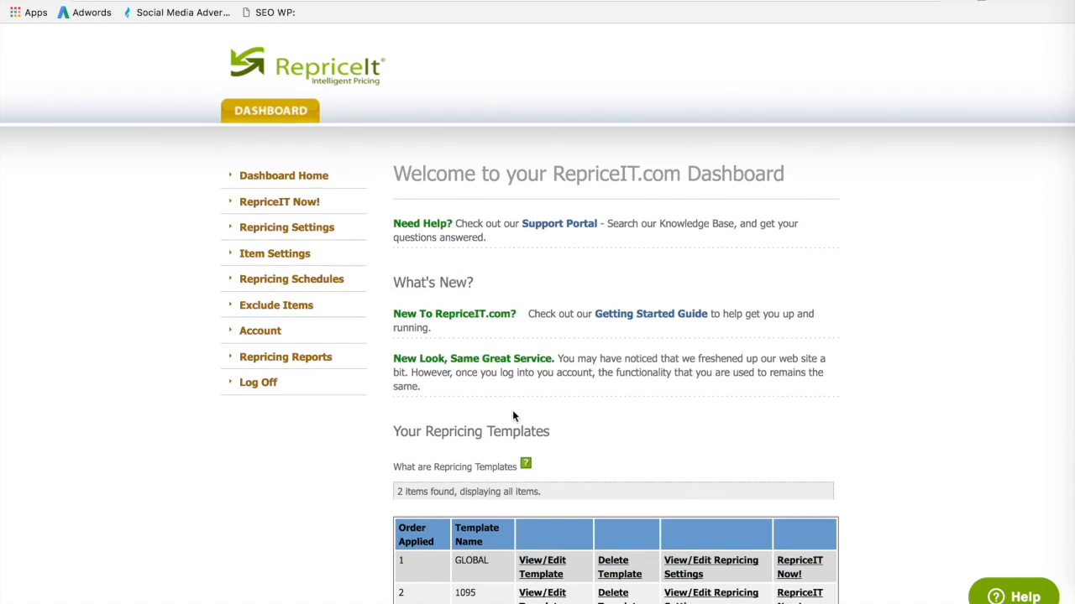
scroll(513, 416, down, 4)
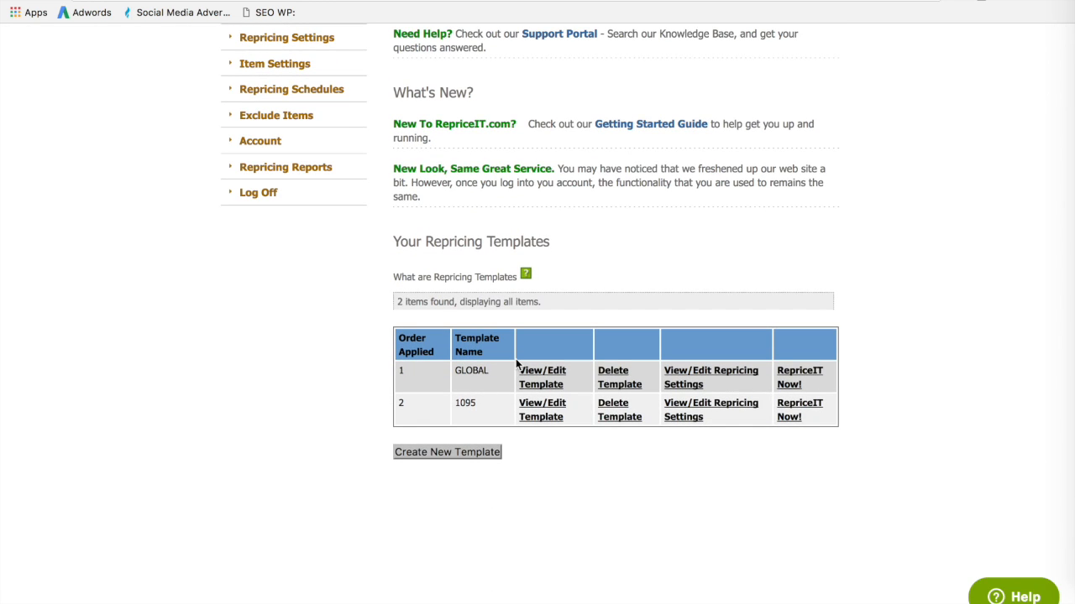
scroll(655, 337, up, 4)
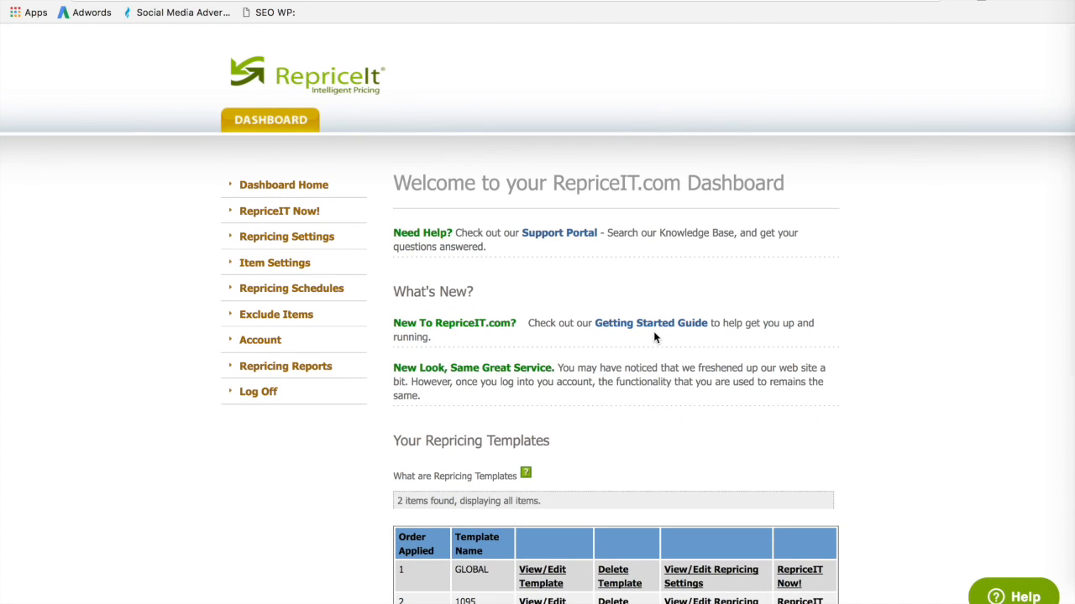
scroll(614, 438, down, 3)
scroll(614, 438, up, 2)
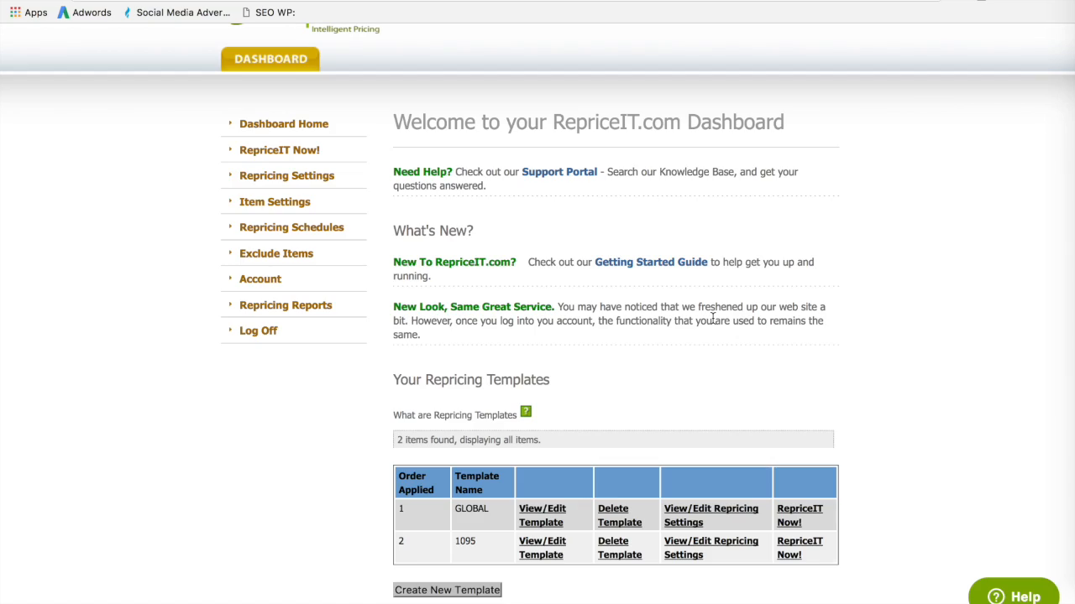
scroll(491, 279, down, 4)
scroll(491, 281, up, 5)
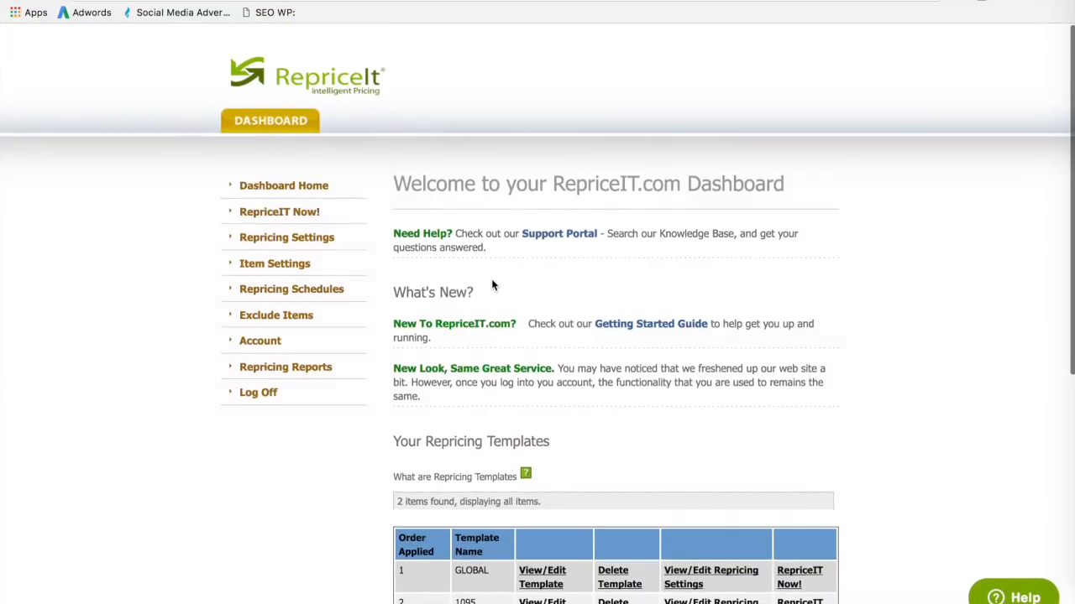